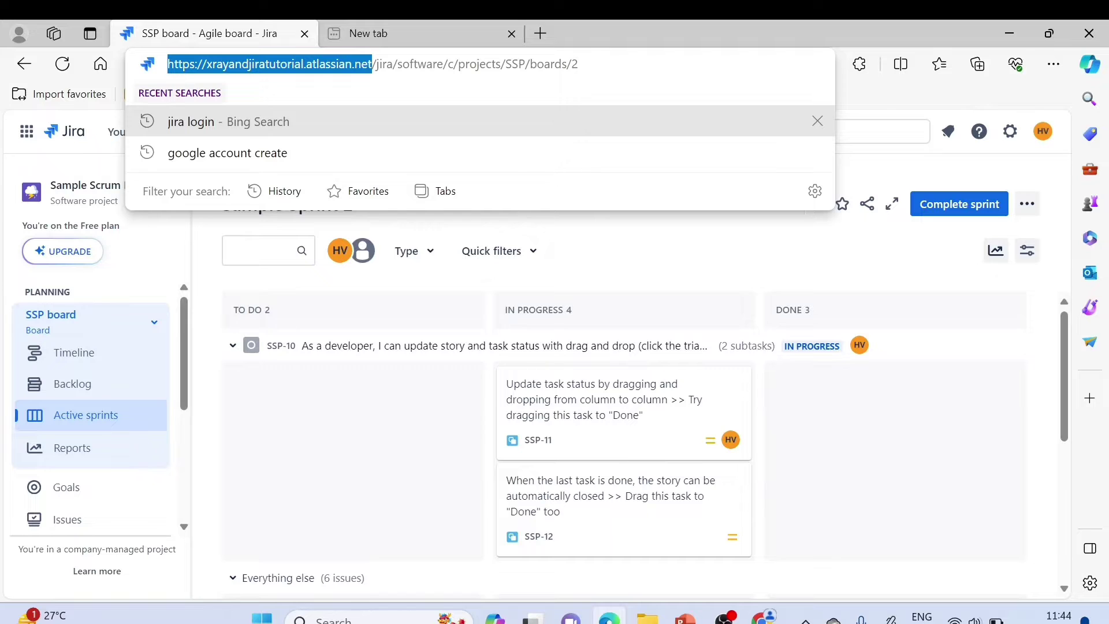
Examine the Atlassian products available to switch to, including the recommended ones and the additional Jira and Confluence links
key("Escape")
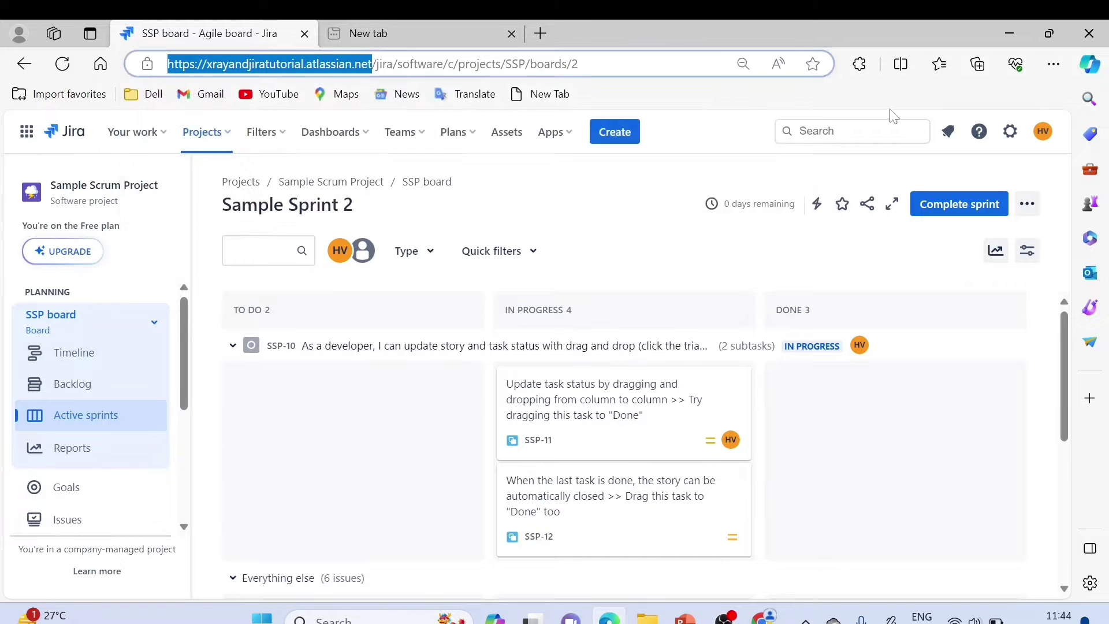
left_click(670, 151)
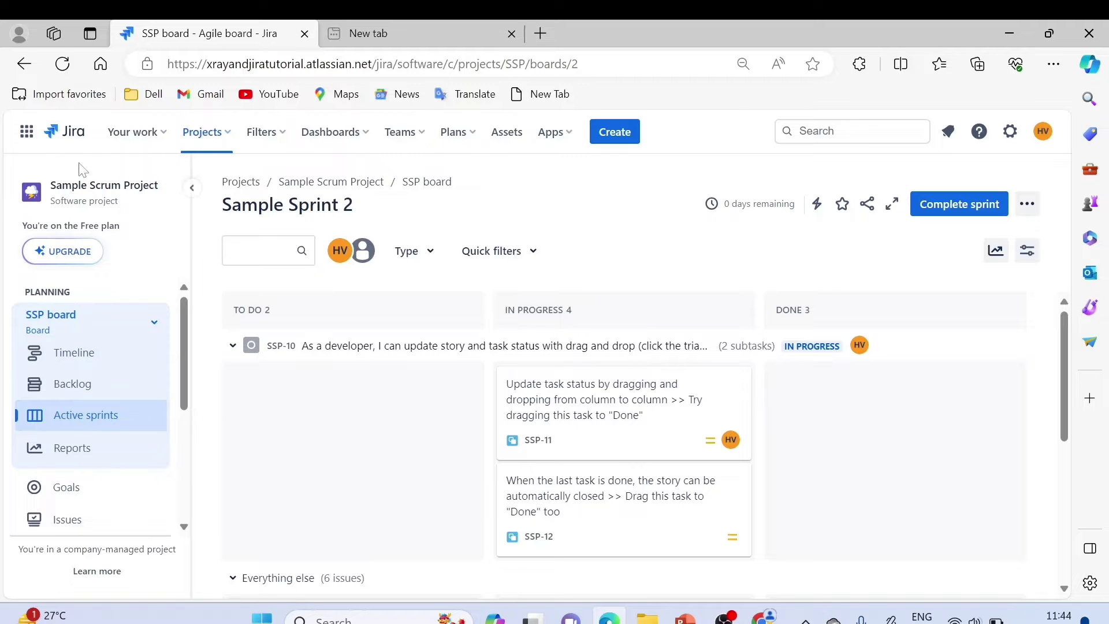
left_click(27, 133)
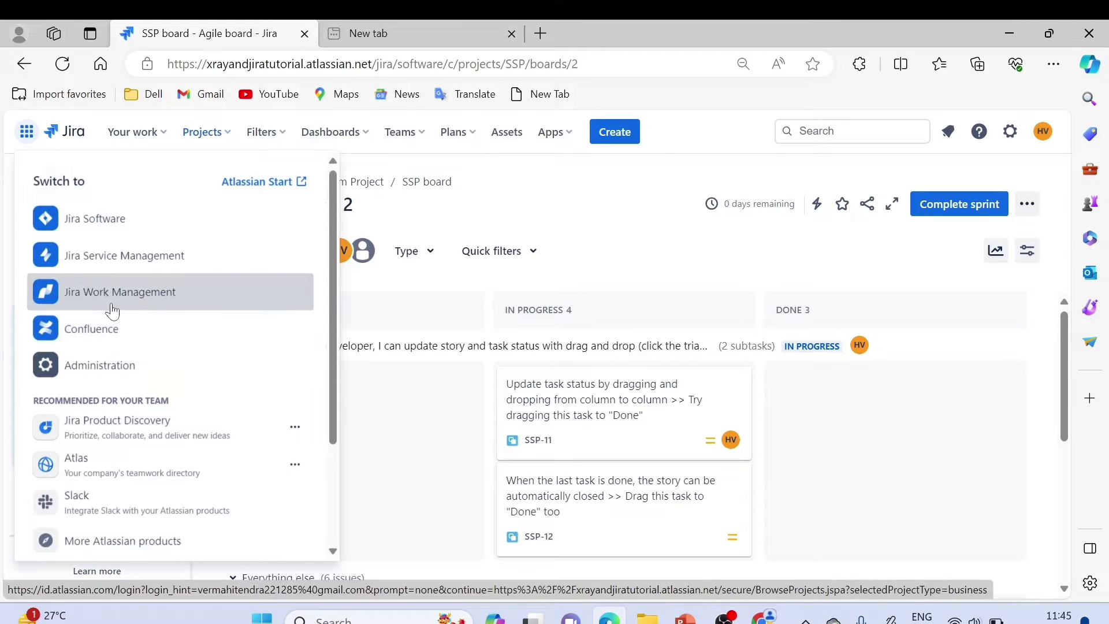
scroll(173, 364, "down", 1)
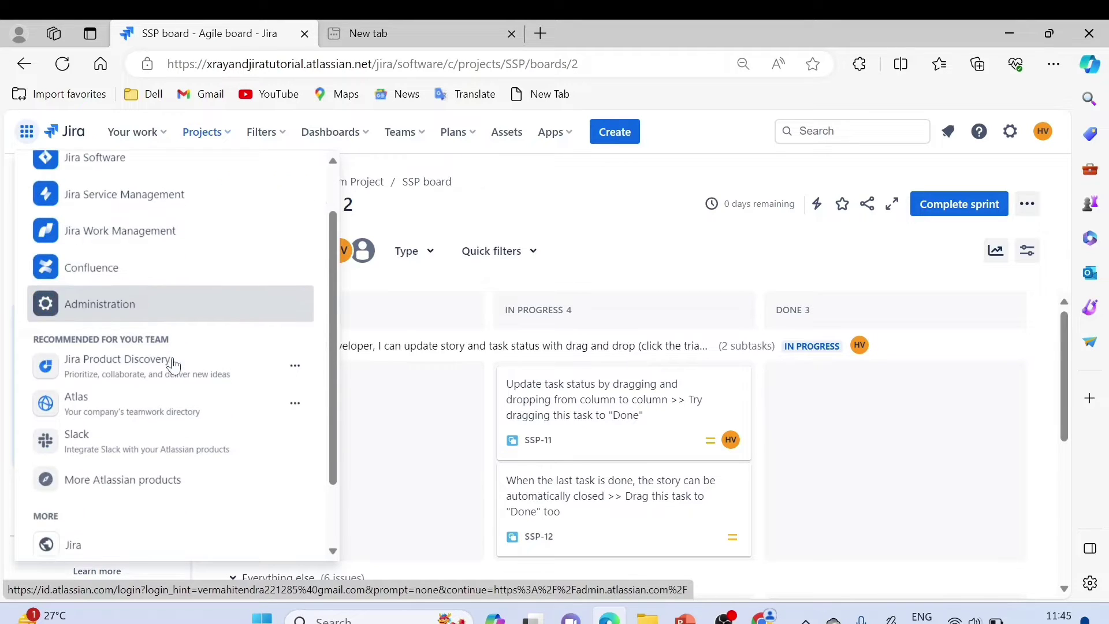
scroll(166, 366, "down", 2)
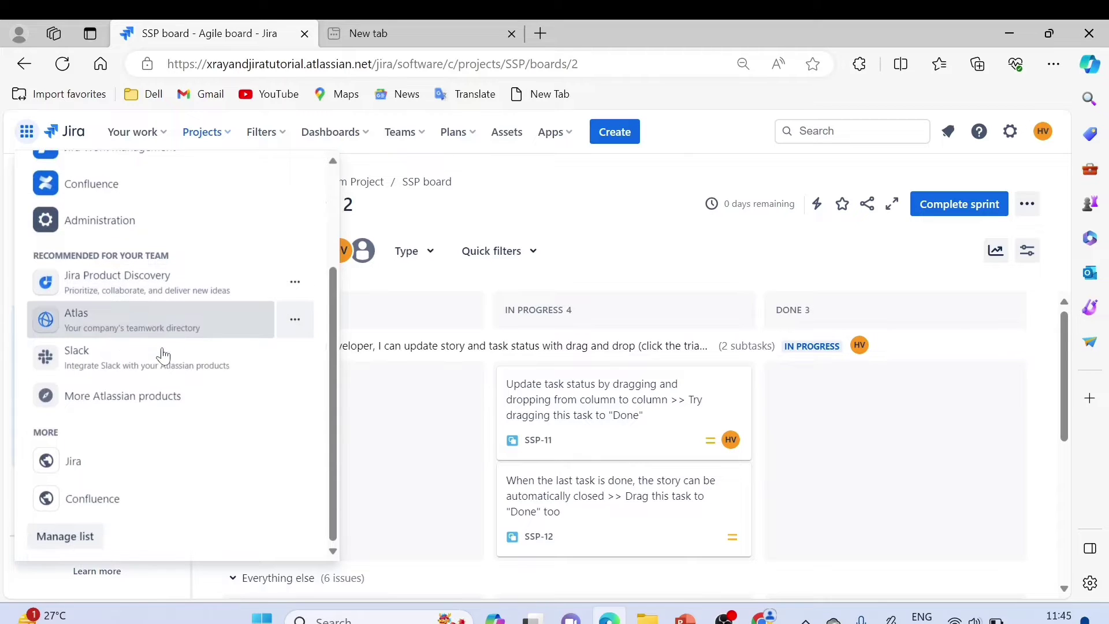
scroll(254, 279, "up", 3)
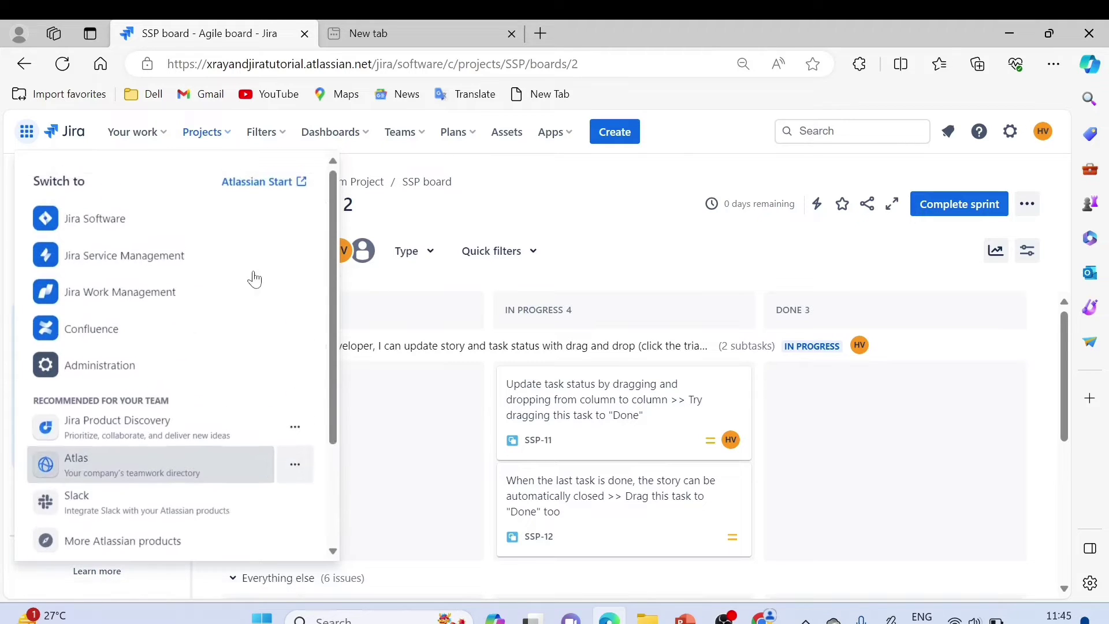
left_click(543, 173)
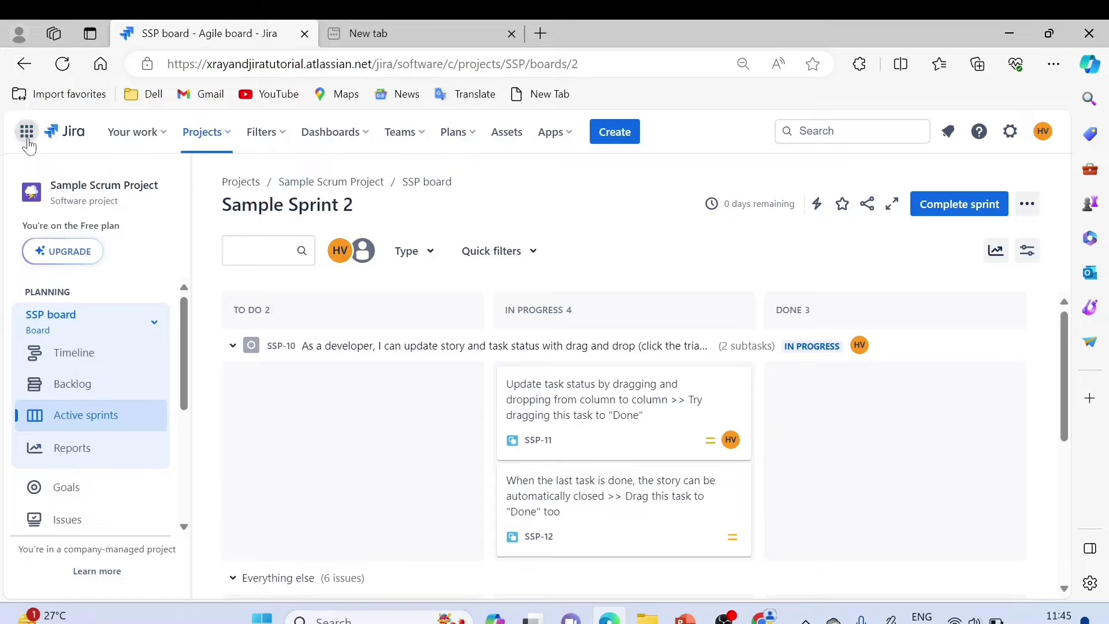
left_click(132, 143)
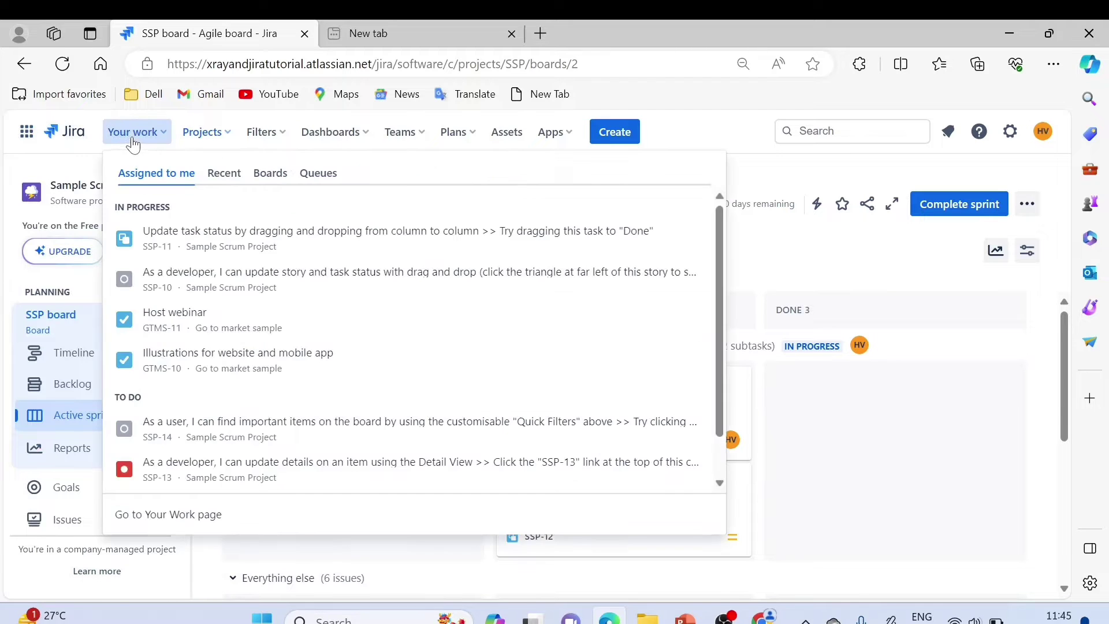
left_click(26, 132)
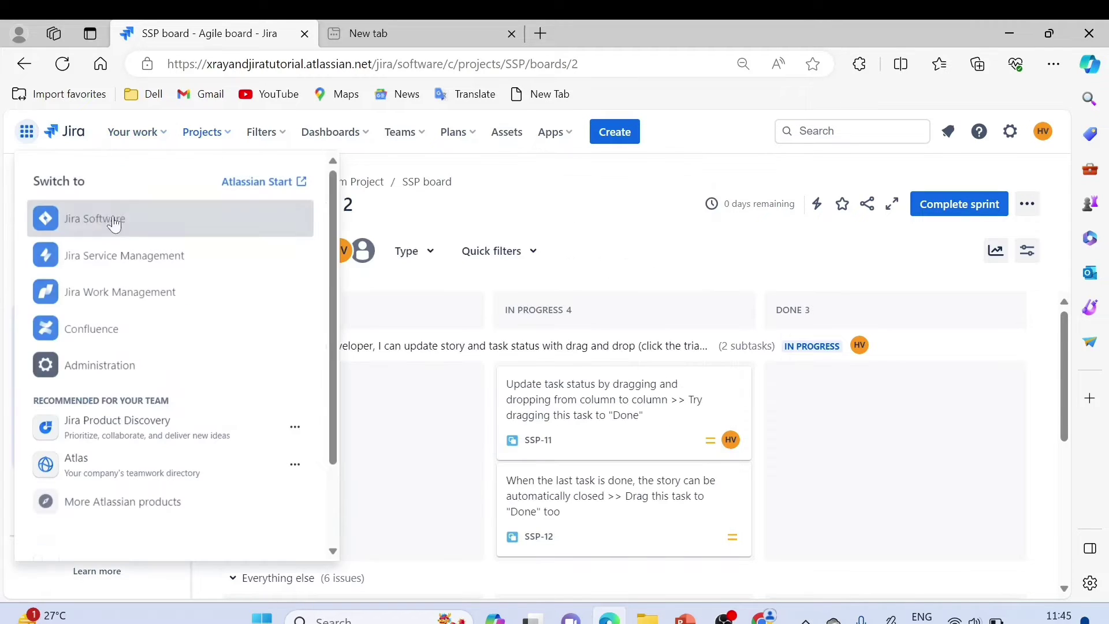
left_click(495, 173)
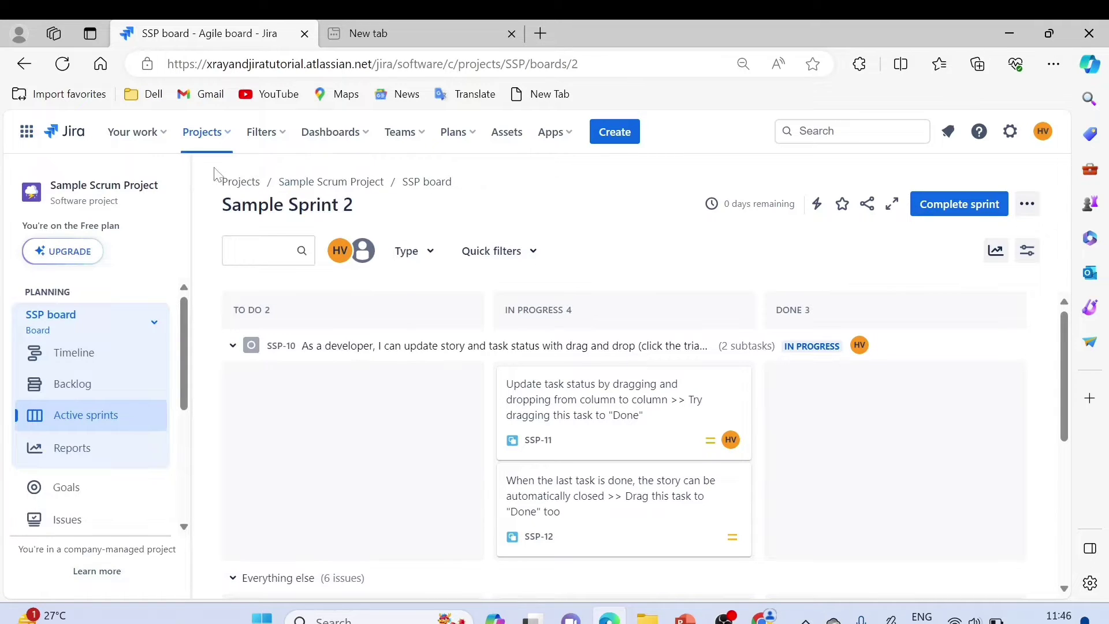
left_click(27, 131)
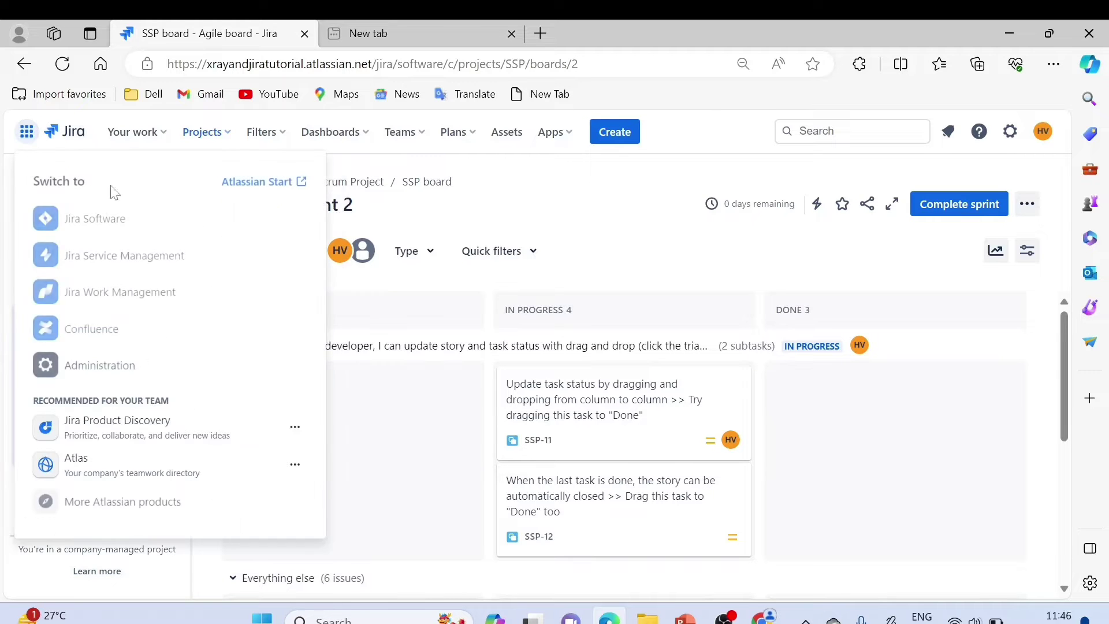
left_click(150, 153)
Review your personal work overview: issues assigned to you, recently worked-on issues, boards and queues
left_click(140, 142)
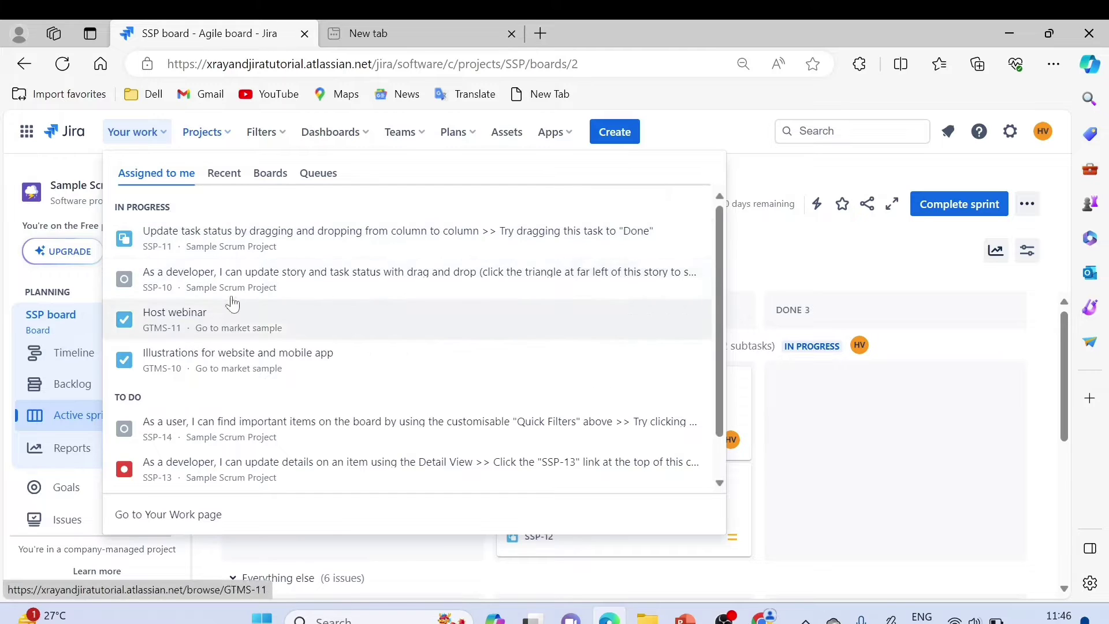
scroll(234, 323, "down", 1)
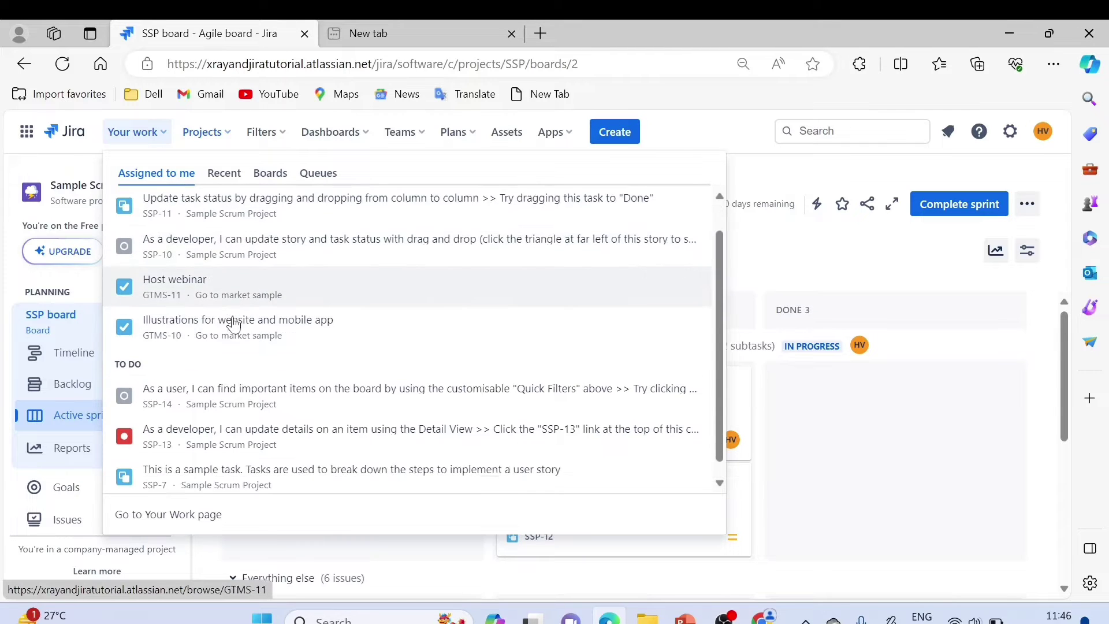
scroll(257, 271, "up", 1)
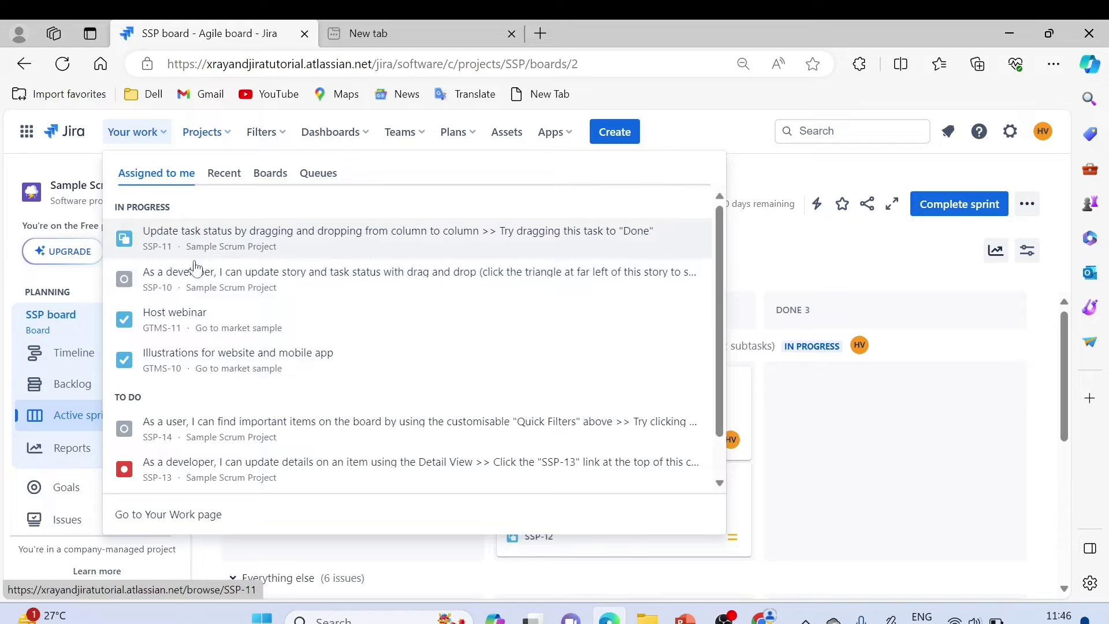
scroll(210, 362, "down", 2)
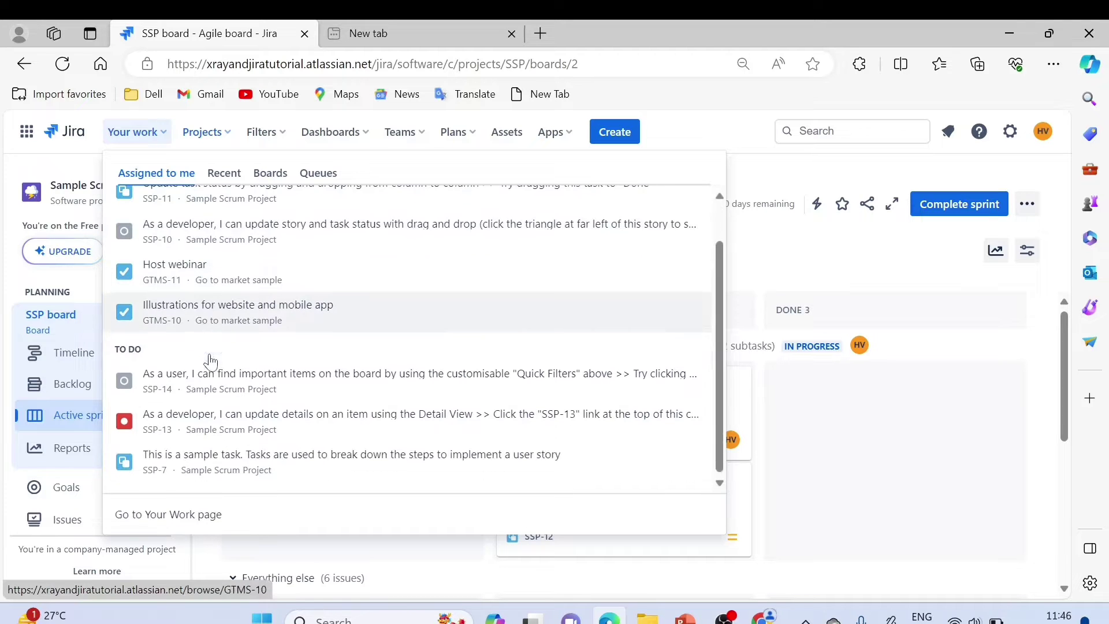
scroll(260, 289, "up", 2)
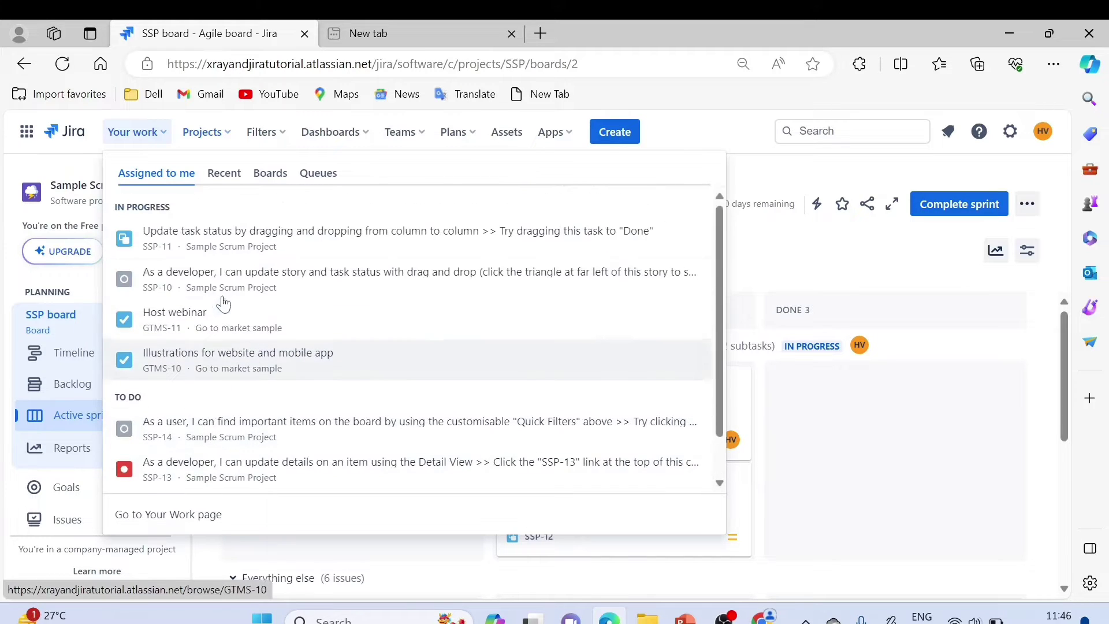
left_click(224, 175)
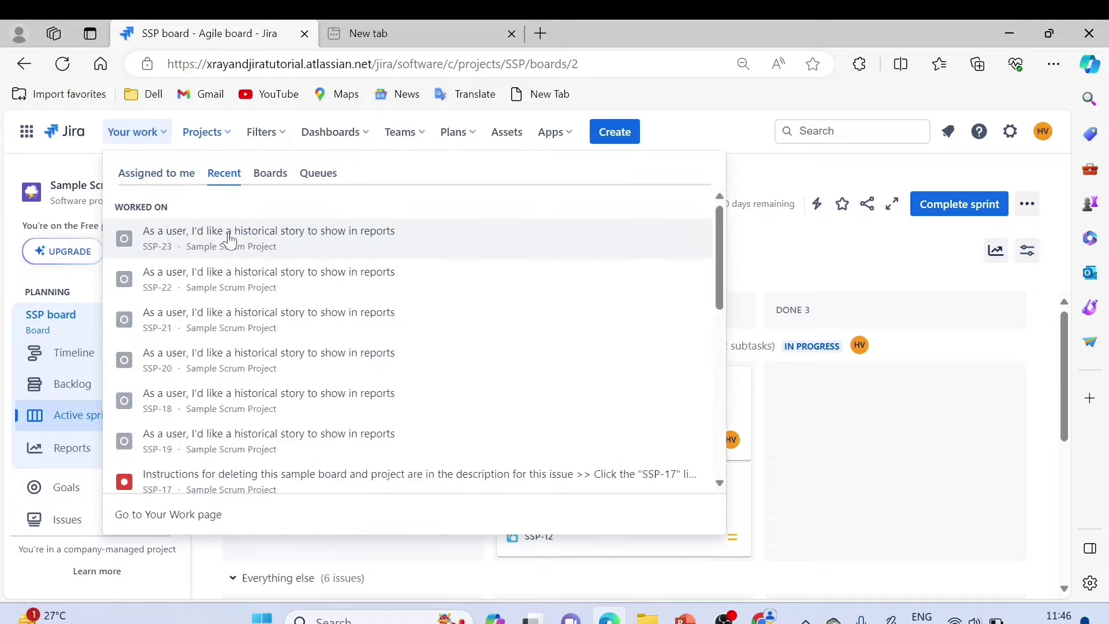
left_click(269, 178)
left_click(309, 181)
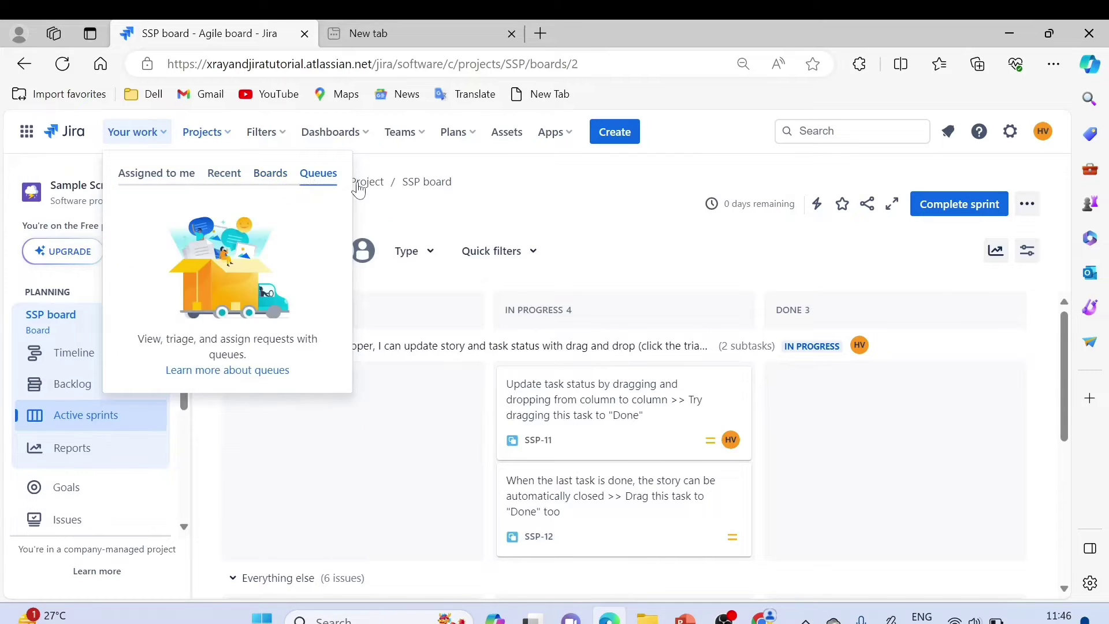
left_click(498, 193)
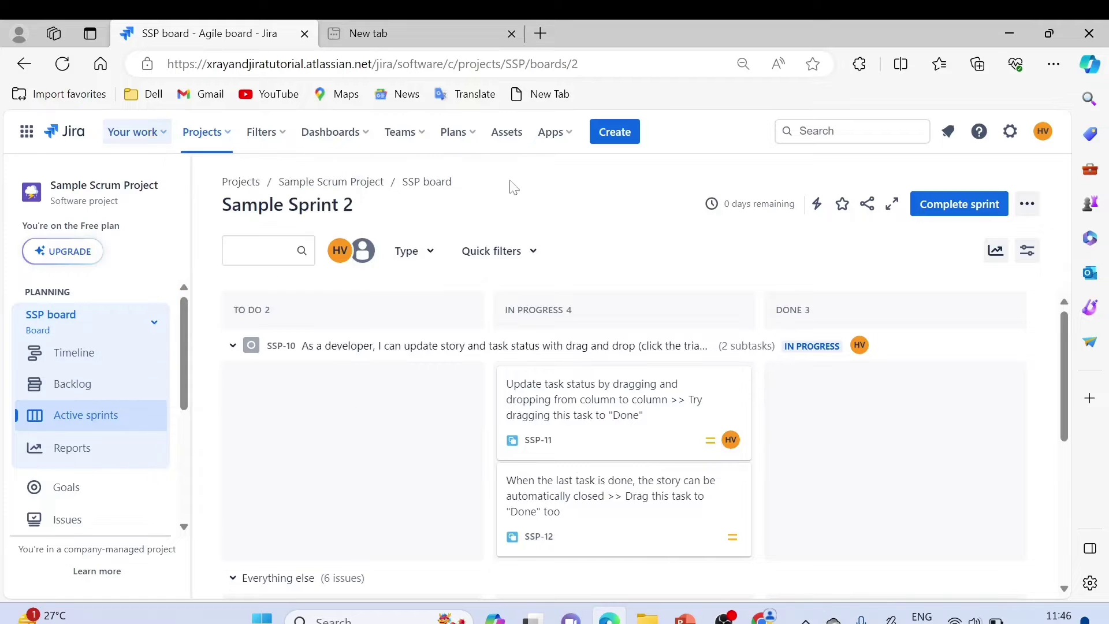
Review the options offered for issue filters and for viewing or creating dashboards
left_click(269, 136)
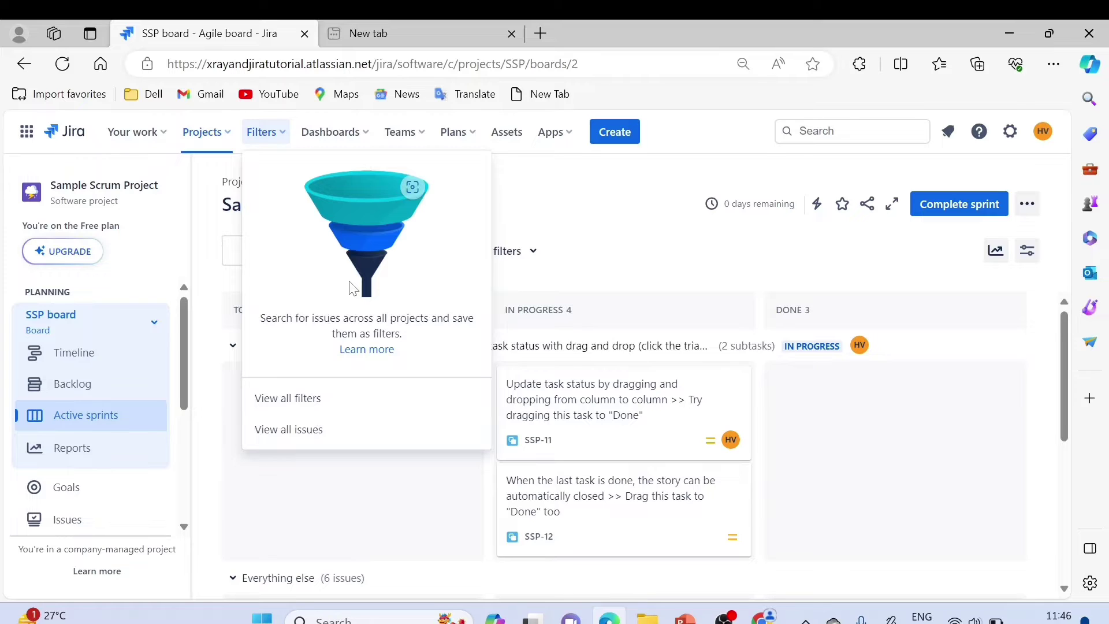
left_click(262, 133)
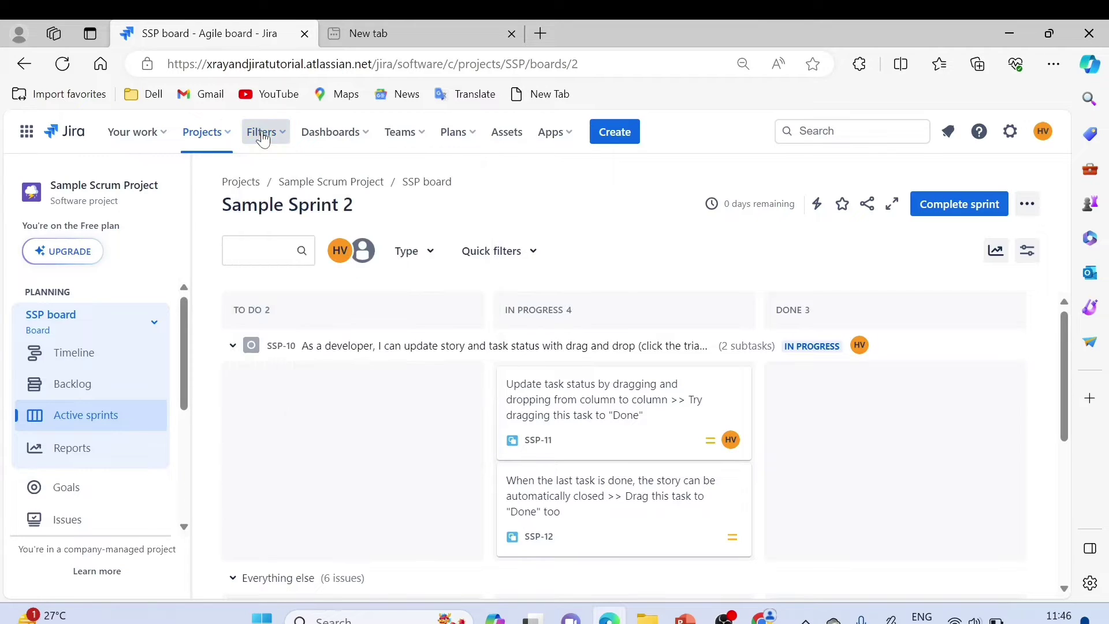
left_click(332, 136)
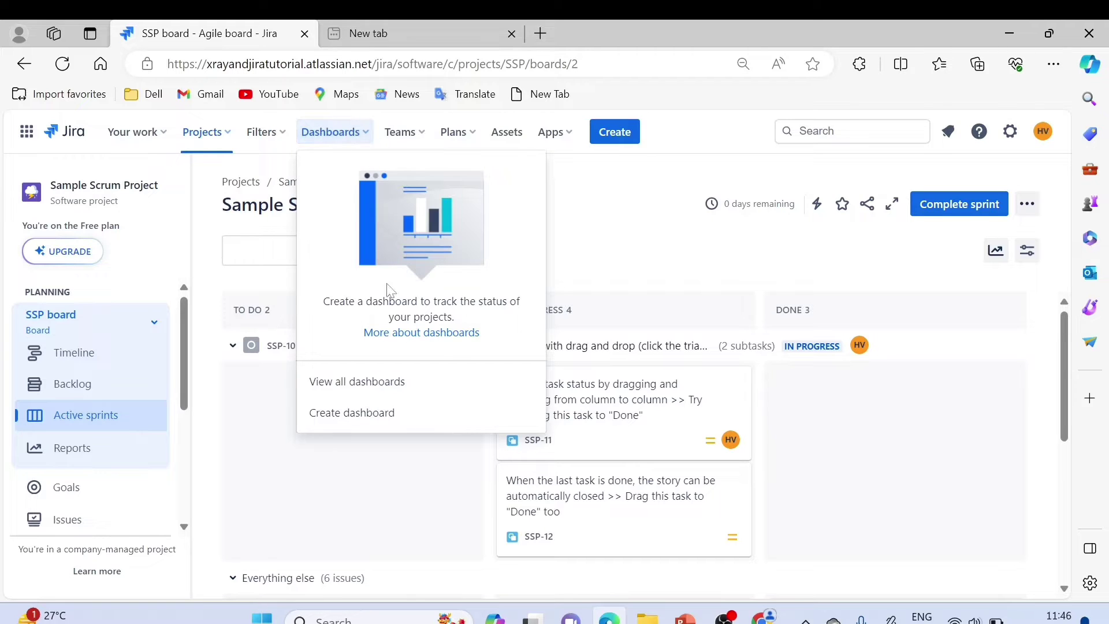
left_click(343, 133)
left_click(343, 132)
left_click(573, 193)
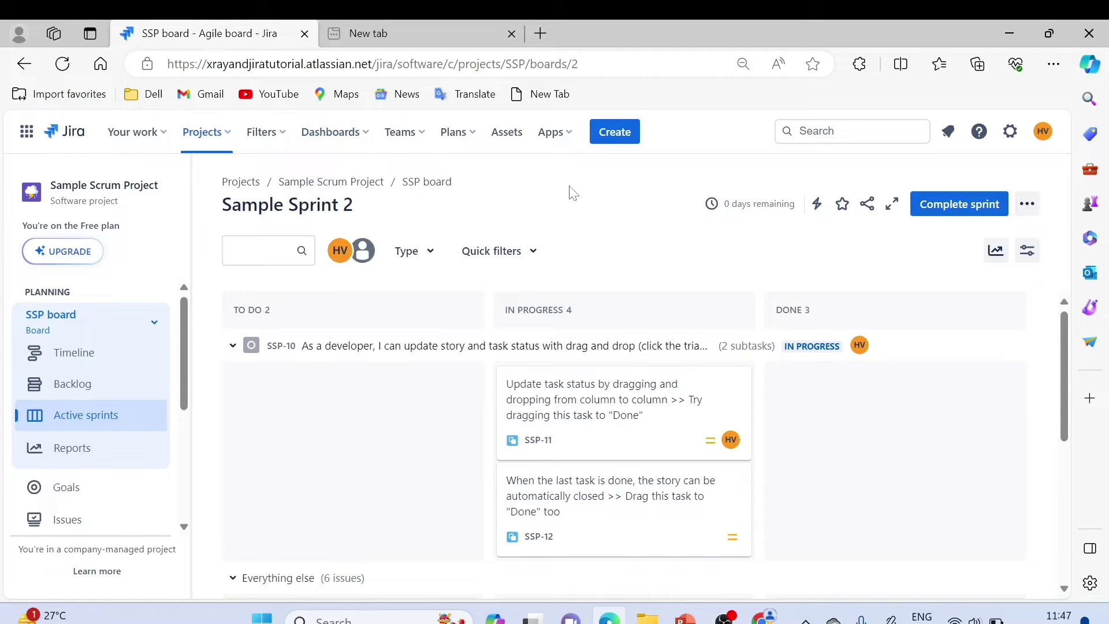
left_click(347, 140)
left_click(345, 139)
left_click(346, 140)
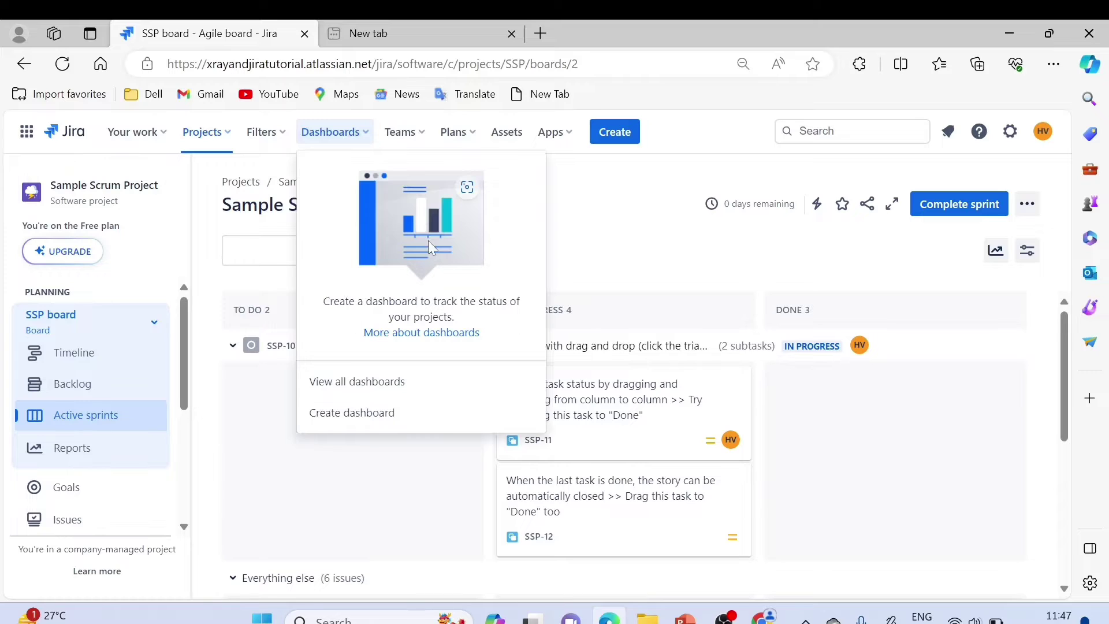
left_click(346, 134)
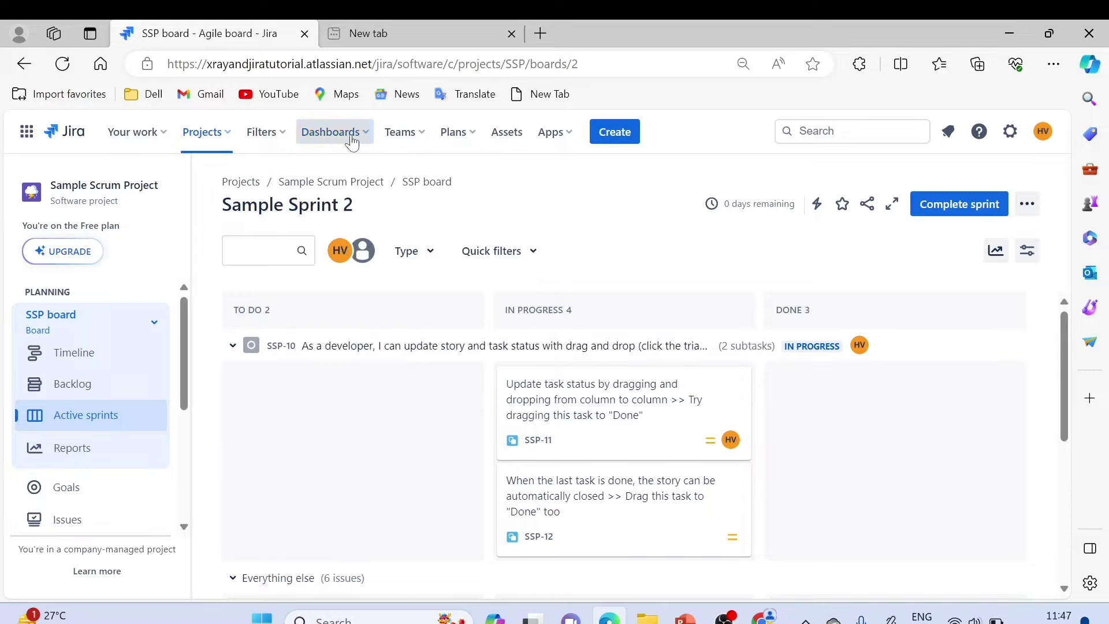
Inspect the team options and the form for creating a team, leaving it without creating one
left_click(421, 142)
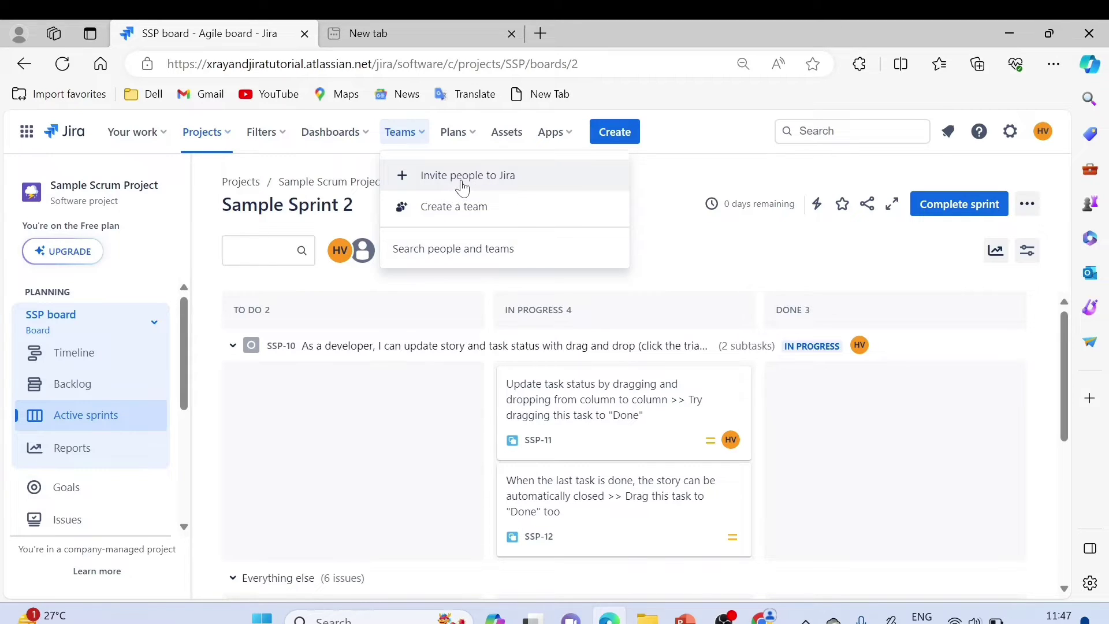
left_click(439, 208)
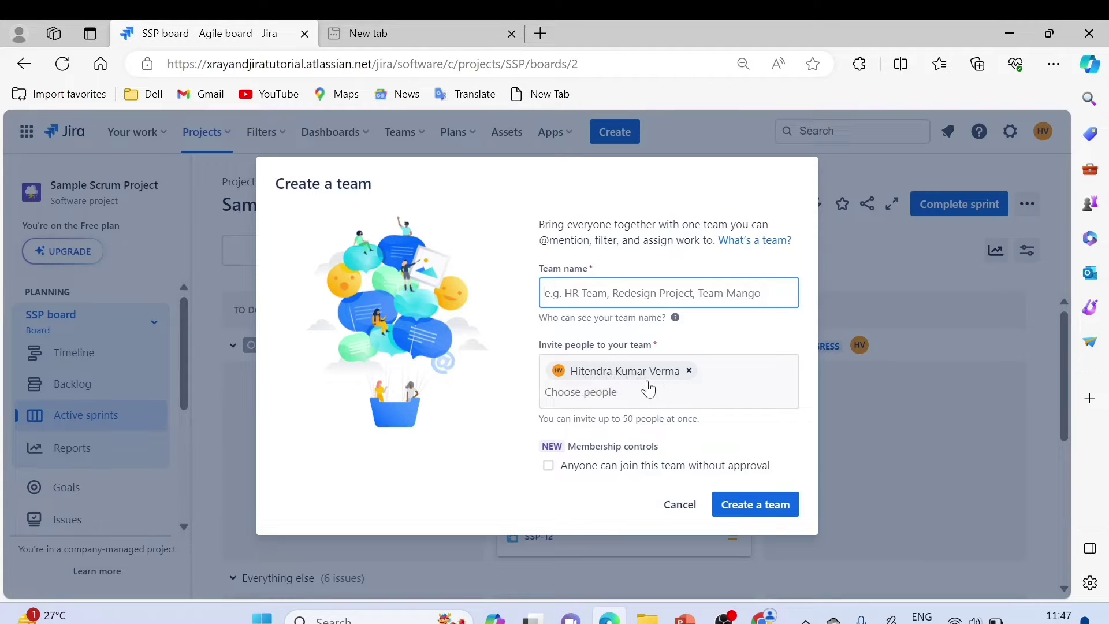
left_click(679, 505)
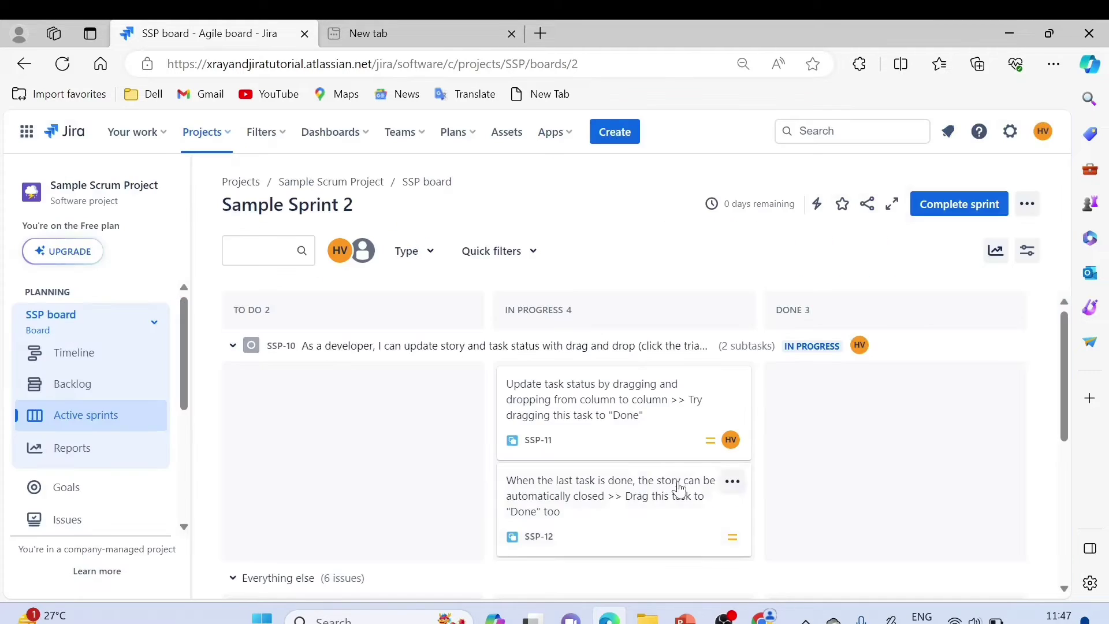
Check the advanced planning offer and the recommended marketplace apps with their management options
left_click(462, 139)
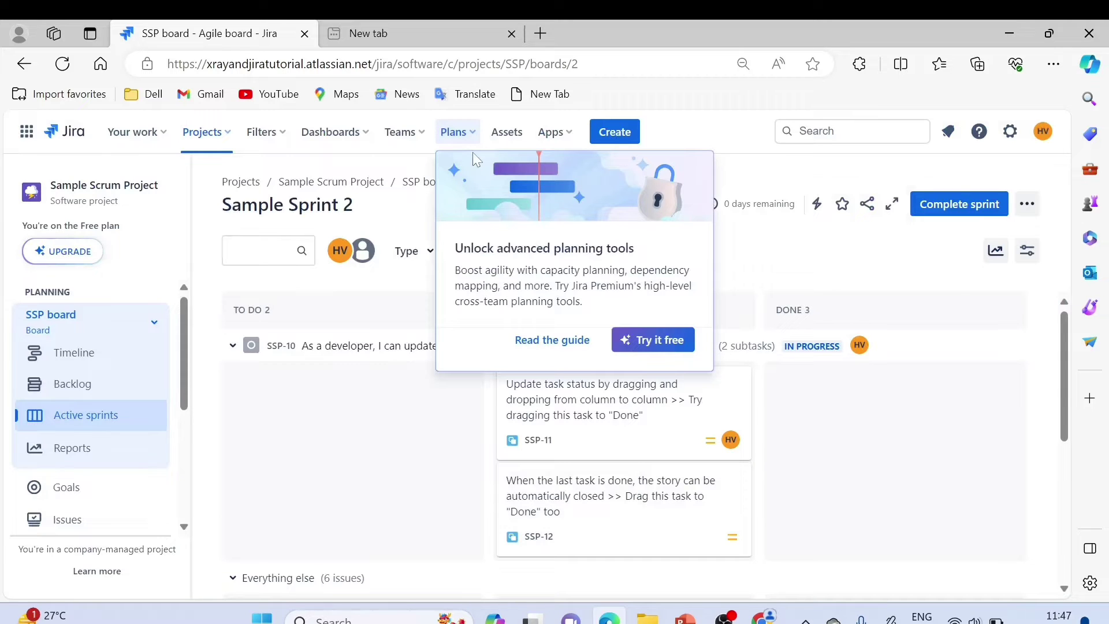
left_click(550, 131)
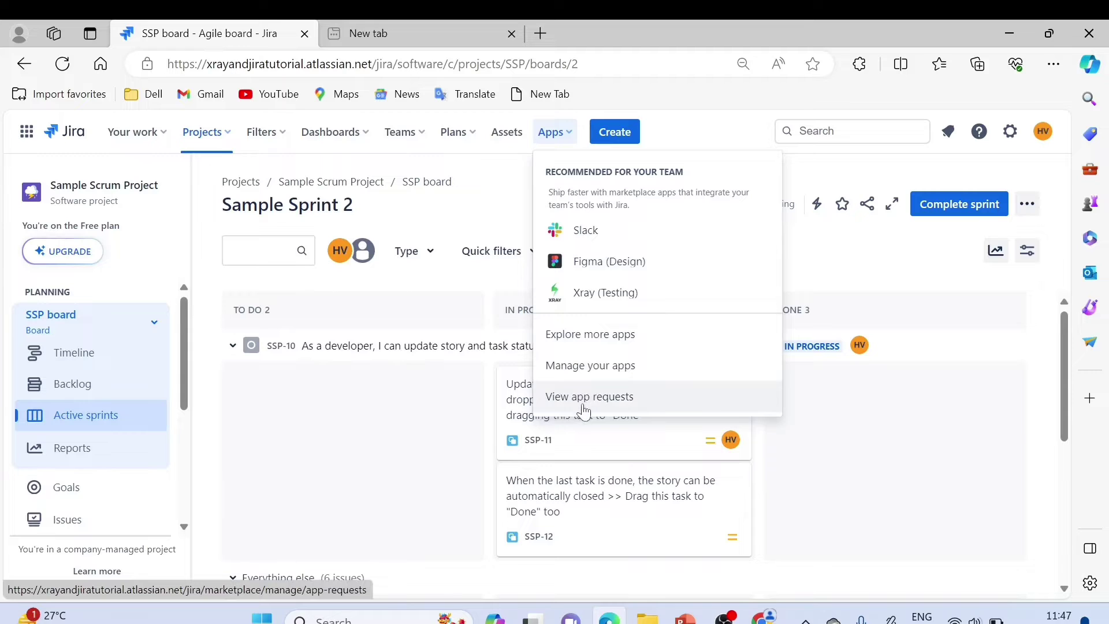
left_click(494, 185)
Inspect the issue types available when creating an issue in Sample Scrum Project, and close the form without creating one
left_click(621, 139)
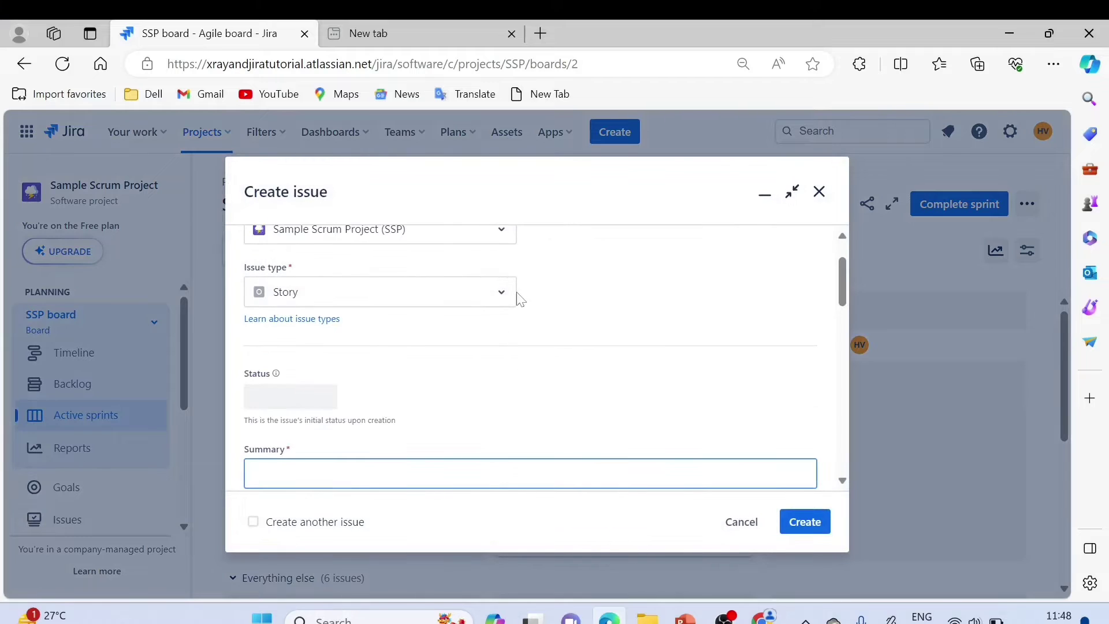
left_click(488, 301)
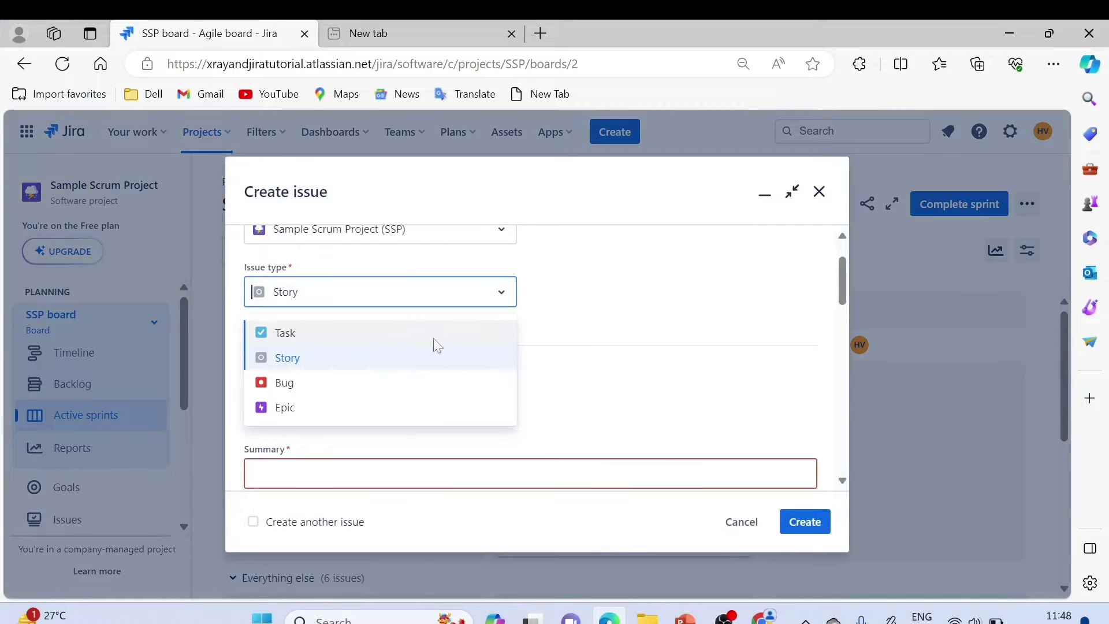
left_click(604, 297)
left_click(819, 192)
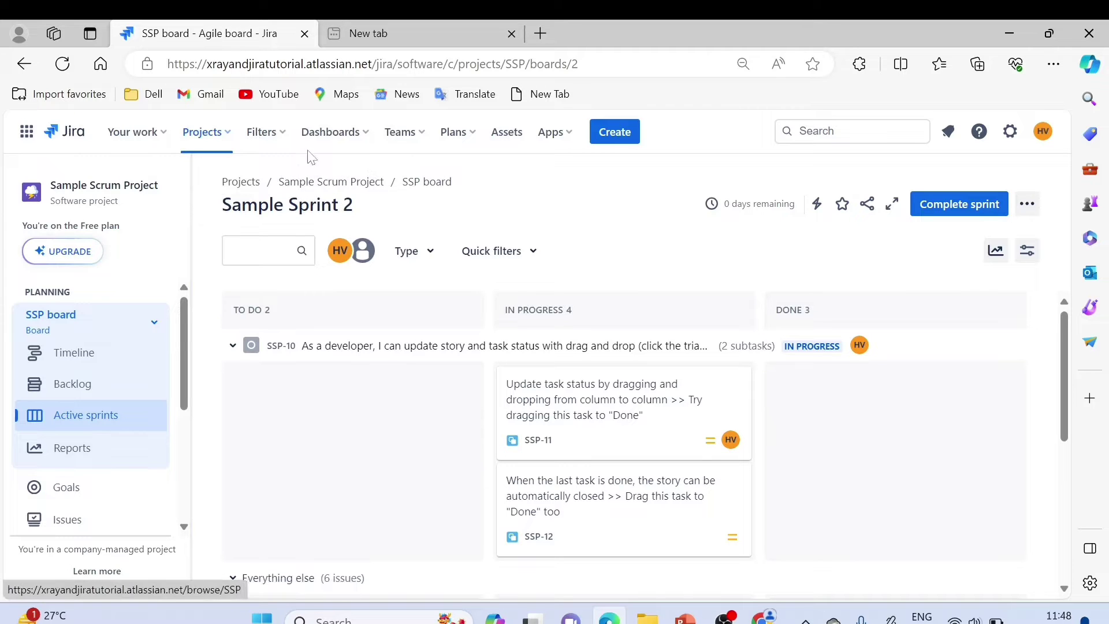
Review the recent projects and the options for viewing all projects or creating one
left_click(203, 132)
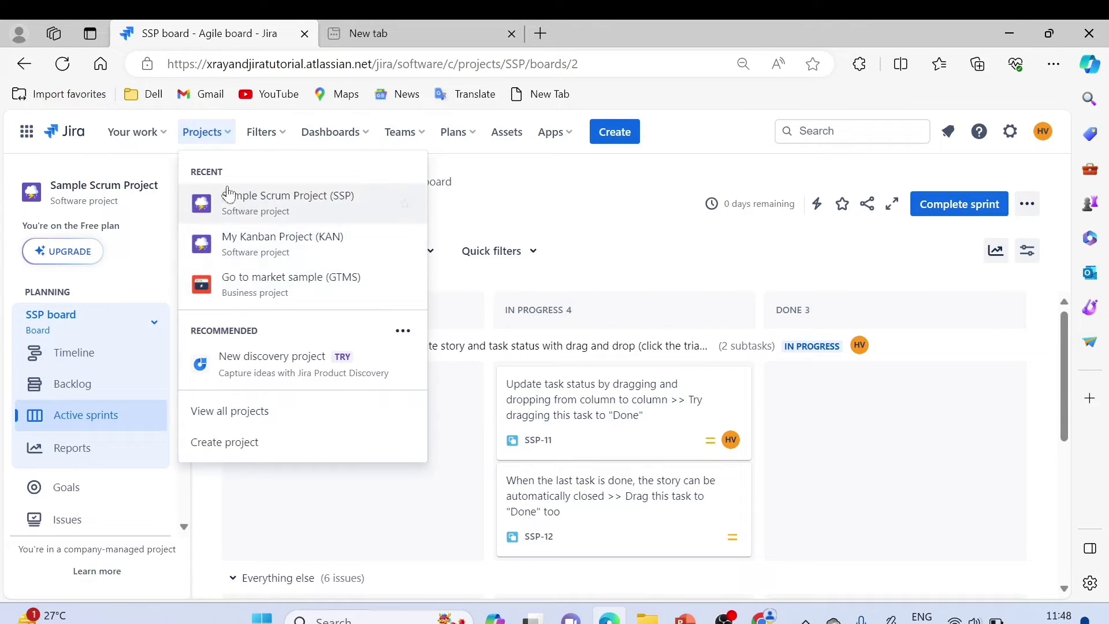
left_click(218, 139)
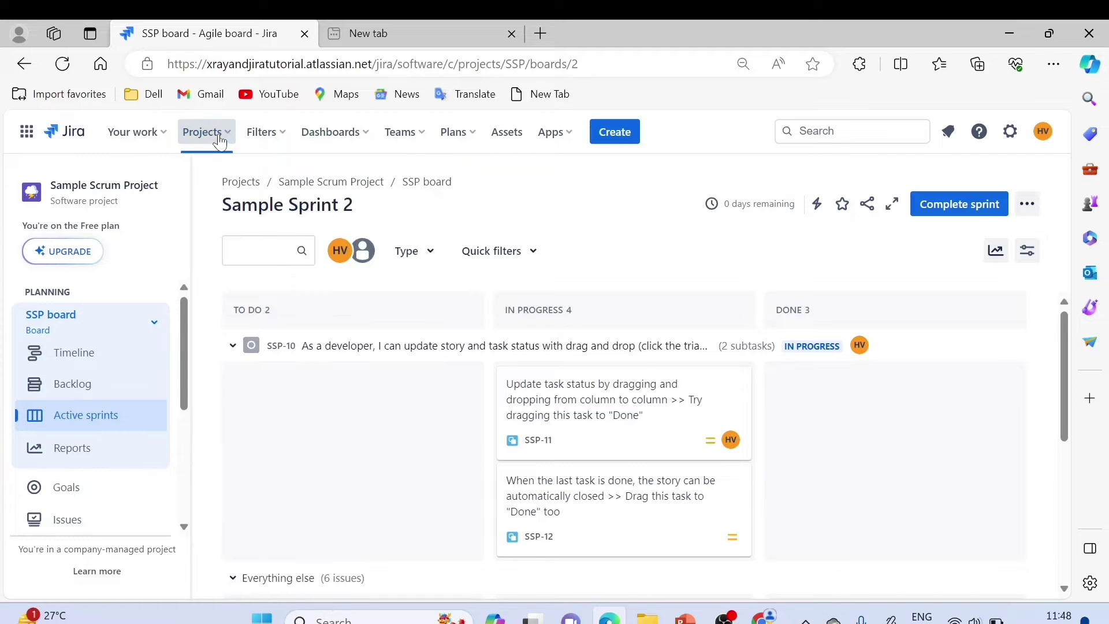
Start creating a project and show the Software development templates
left_click(219, 140)
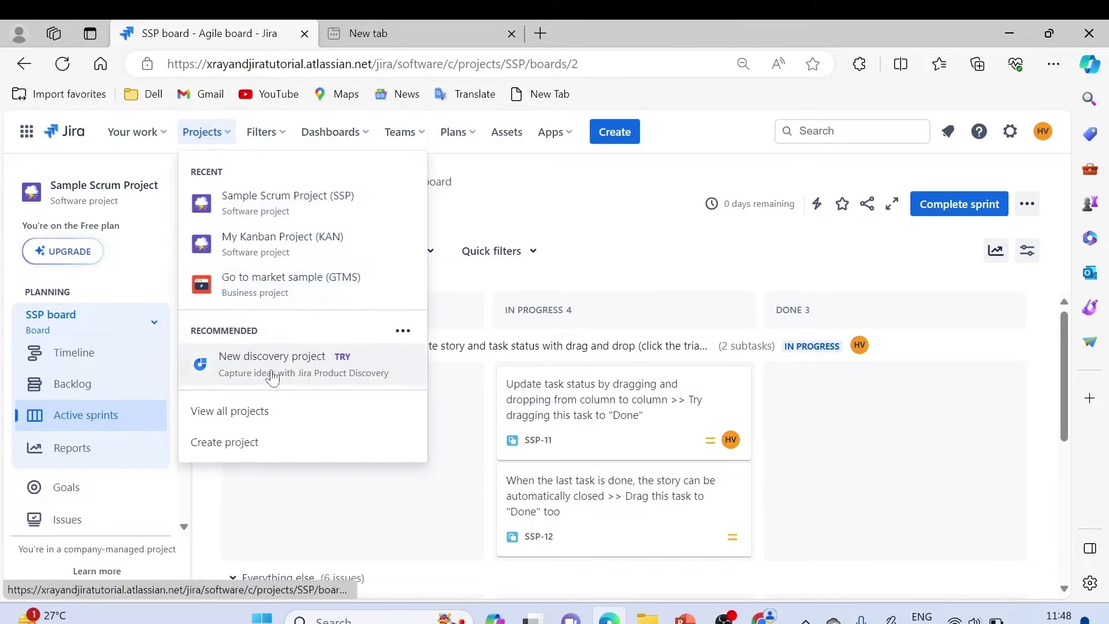
left_click(221, 443)
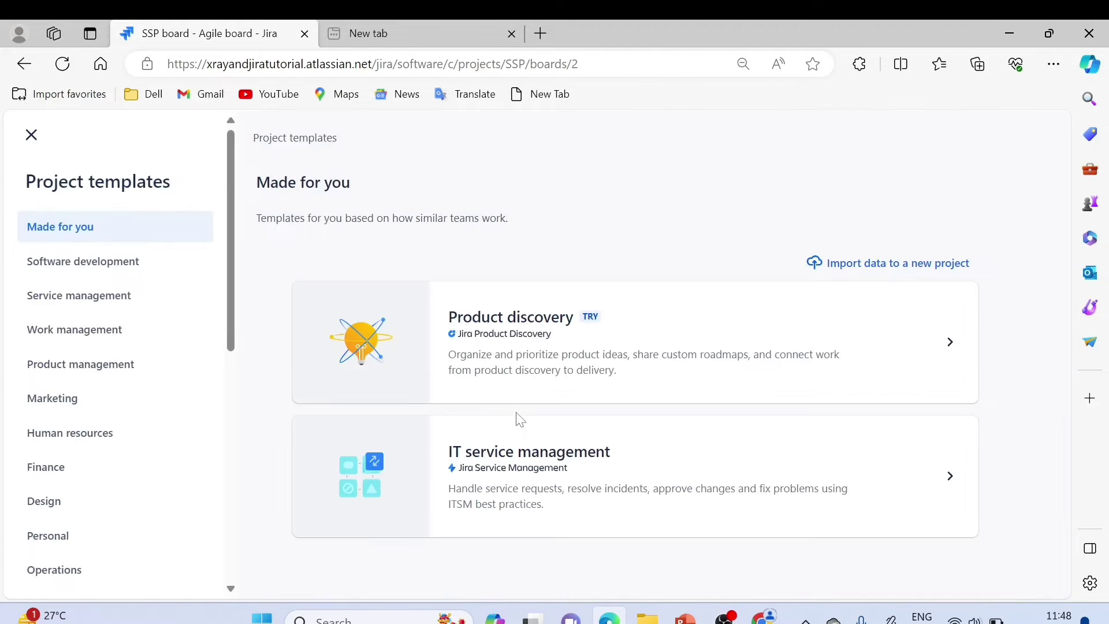
left_click(84, 269)
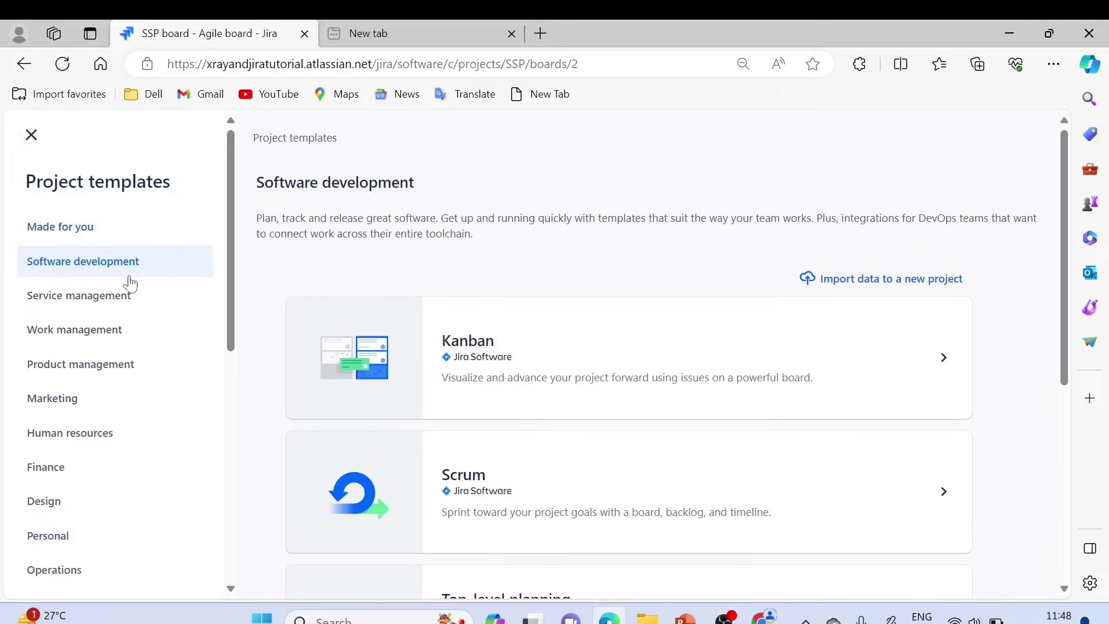
Browse the other project template categories, including Service management, Product management, Work management and Design
left_click(81, 306)
left_click(70, 372)
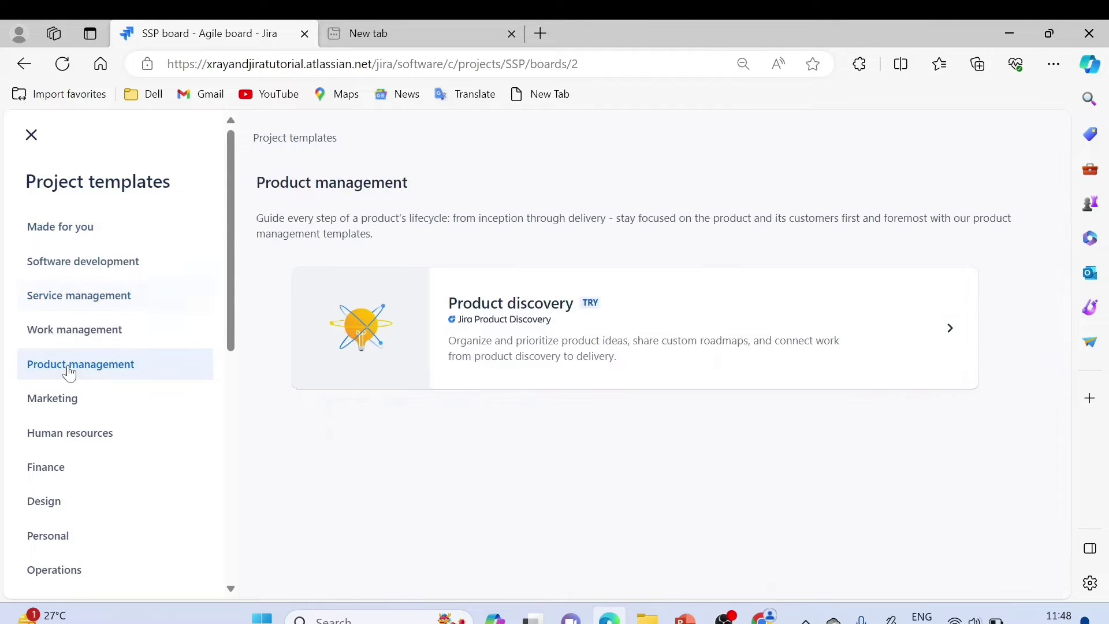
left_click(64, 330)
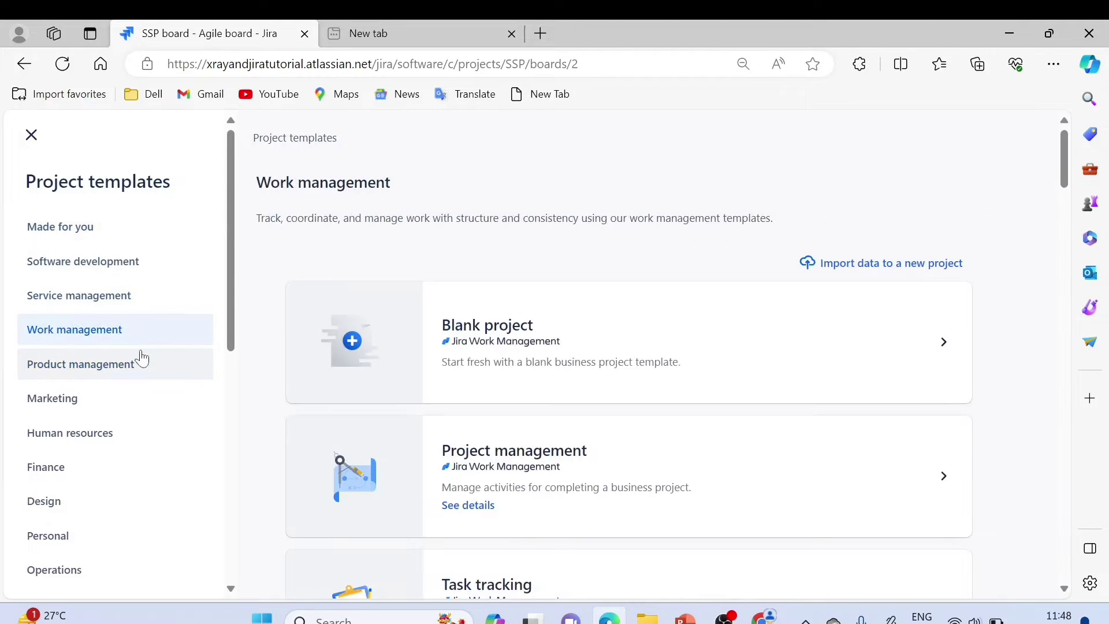
scroll(145, 357, "down", 1)
scroll(145, 357, "down", 2)
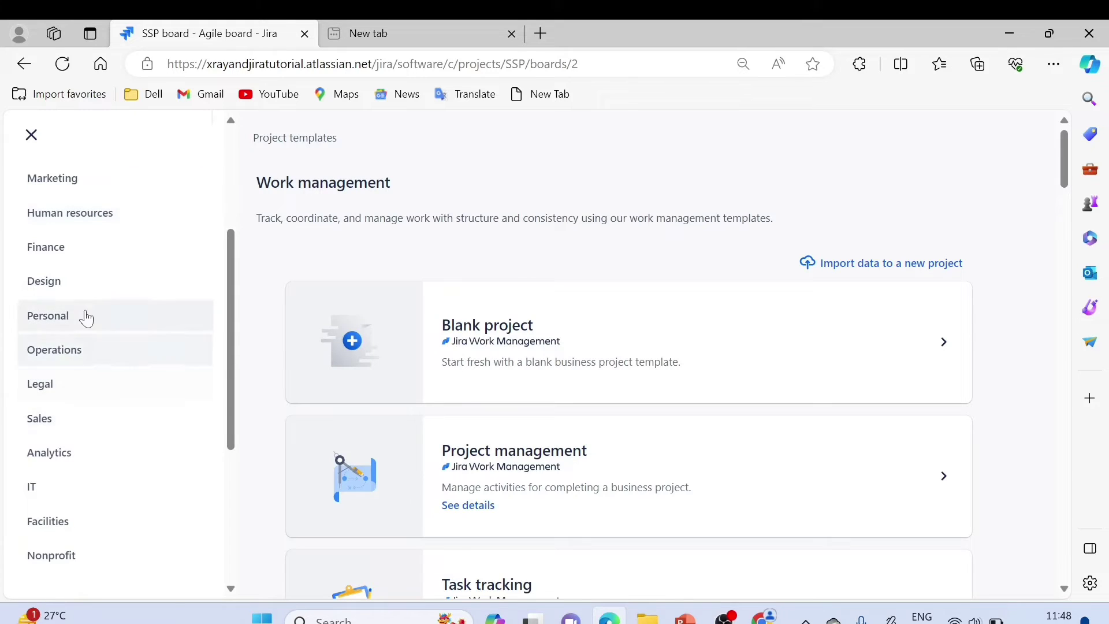
left_click(81, 300)
scroll(116, 304, "up", 3)
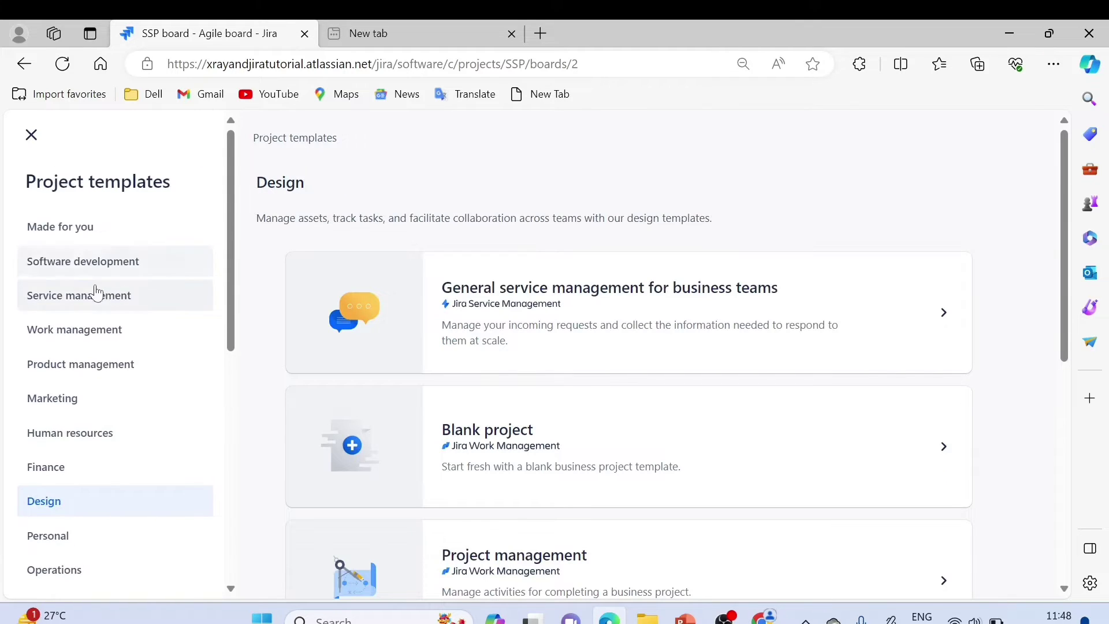
Review the Software development templates and open the details of the Scrum template
left_click(71, 267)
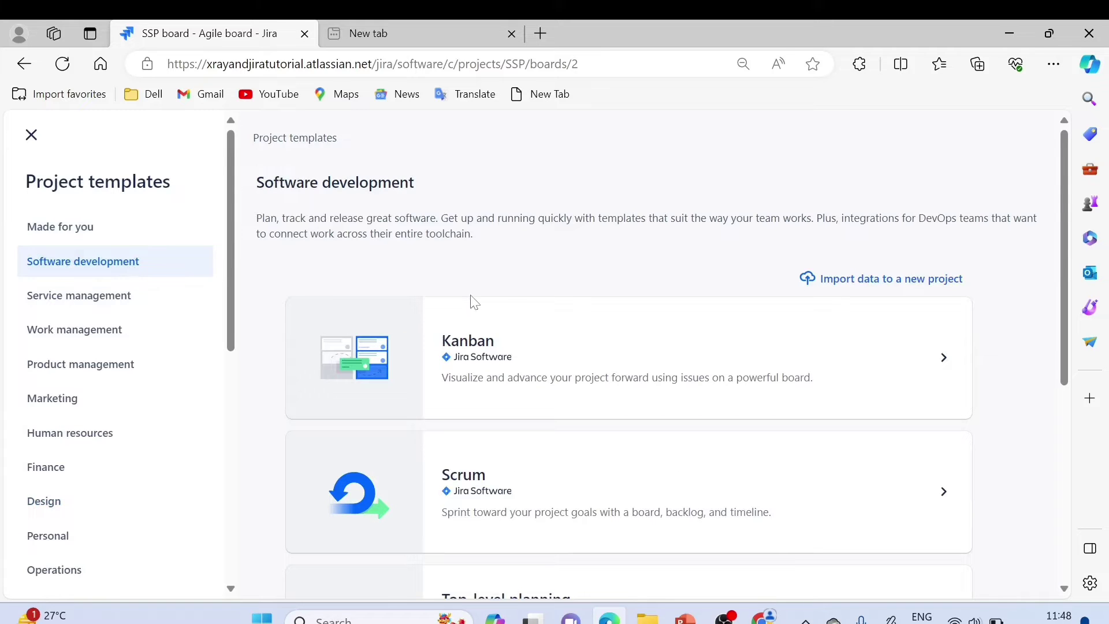
scroll(601, 292, "down", 2)
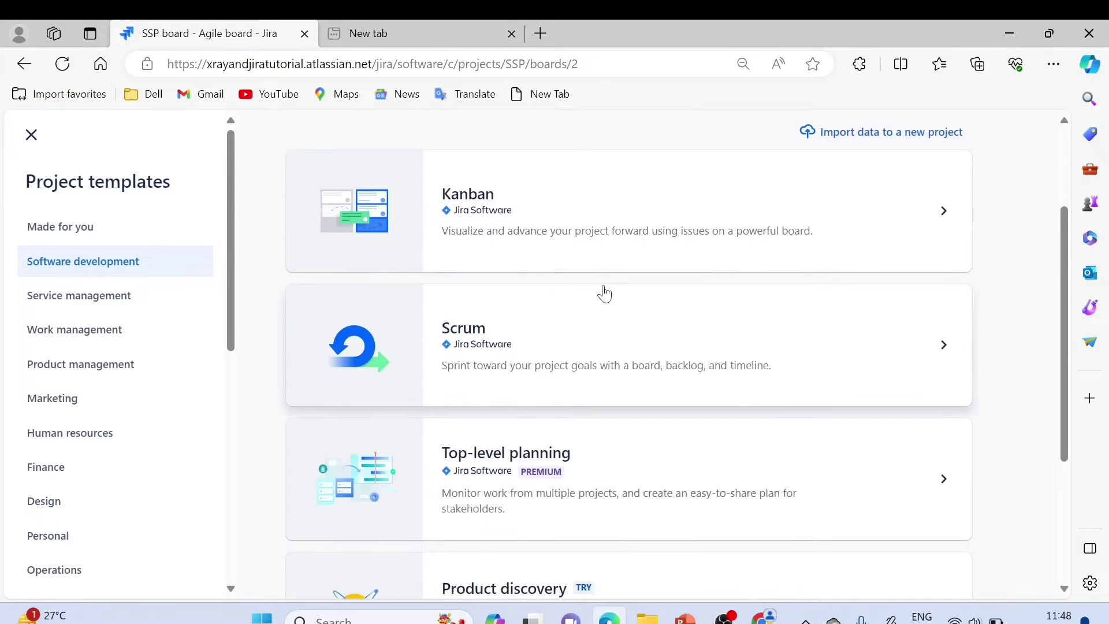
scroll(601, 293, "up", 2)
scroll(601, 293, "down", 2)
scroll(600, 293, "down", 1)
scroll(601, 292, "up", 2)
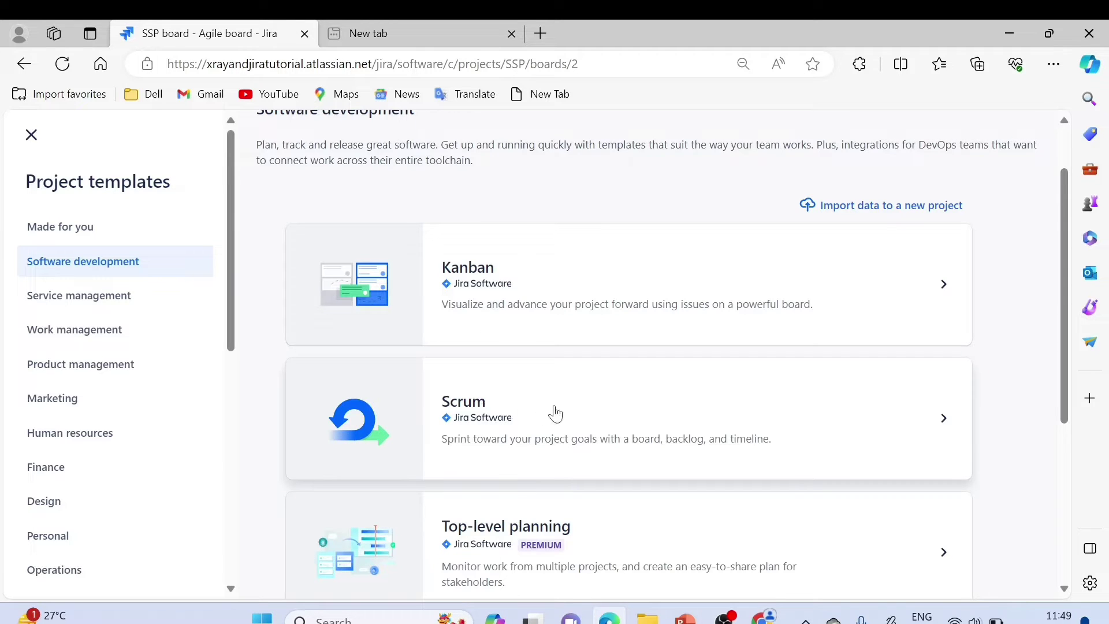
left_click(514, 406)
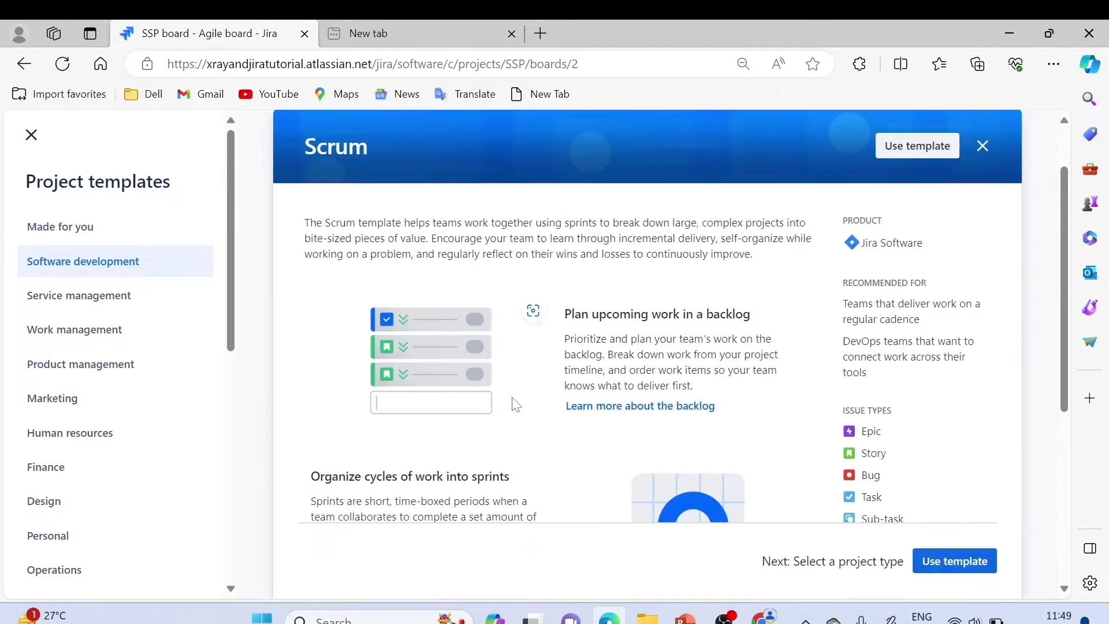
Examine the Scrum template's description, recommended teams, issue types and workflow
scroll(681, 326, "down", 3)
scroll(686, 325, "up", 3)
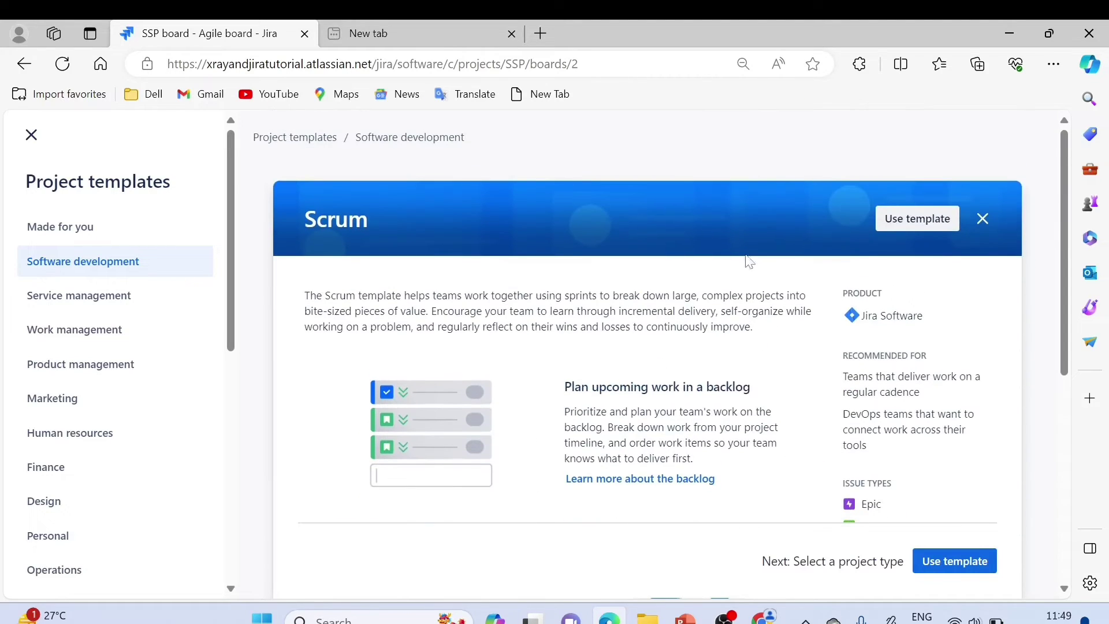
scroll(614, 270, "down", 2)
scroll(676, 272, "up", 3)
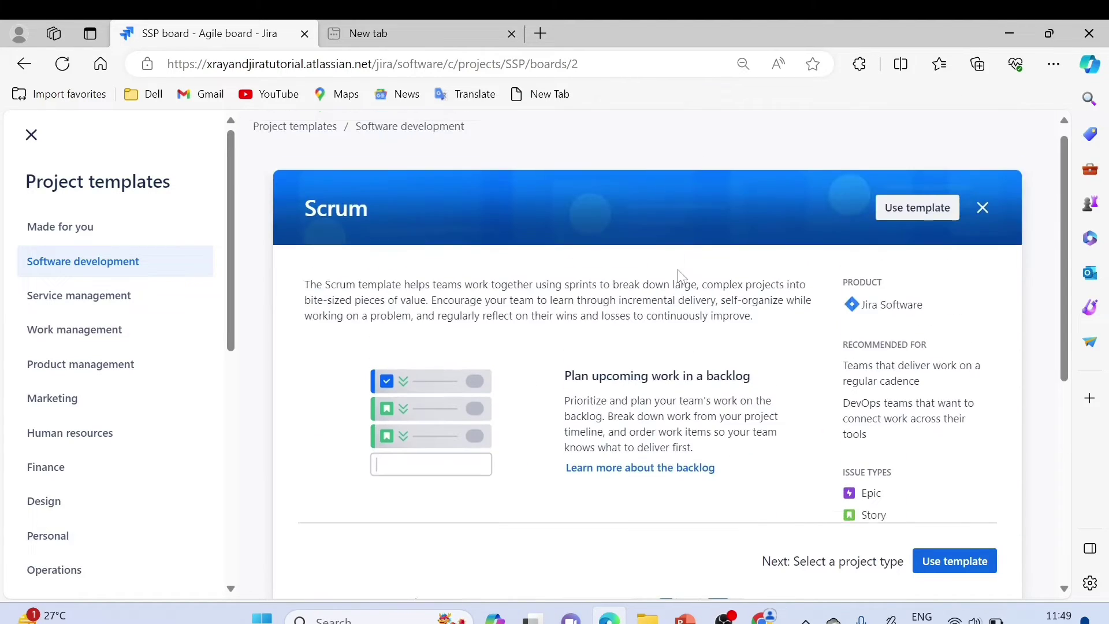
scroll(762, 300, "down", 3)
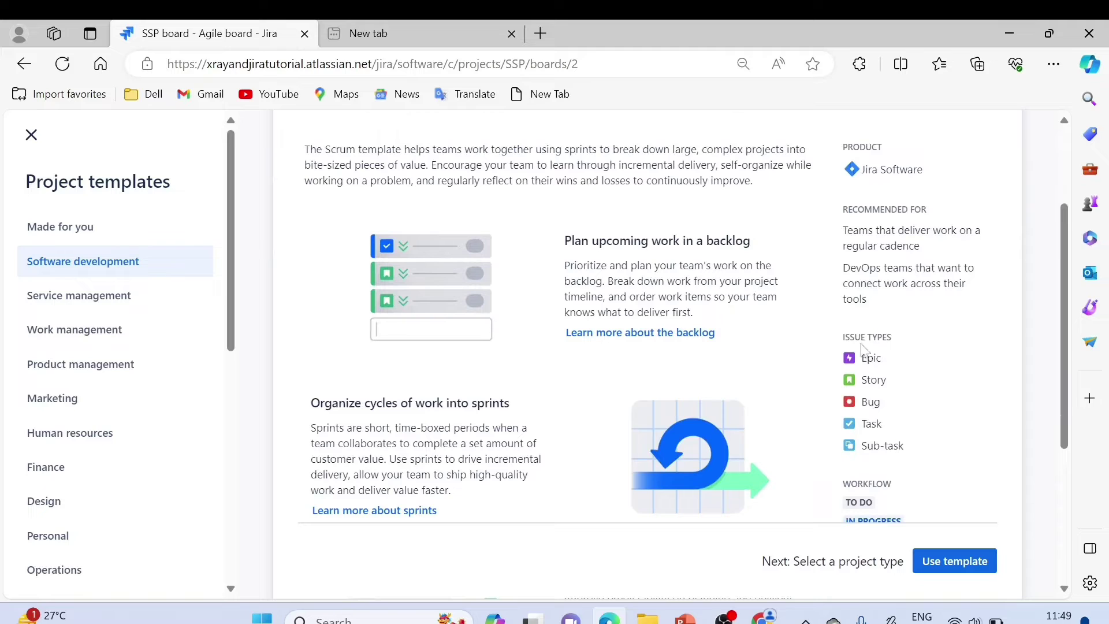
left_click_drag(852, 337, 905, 447)
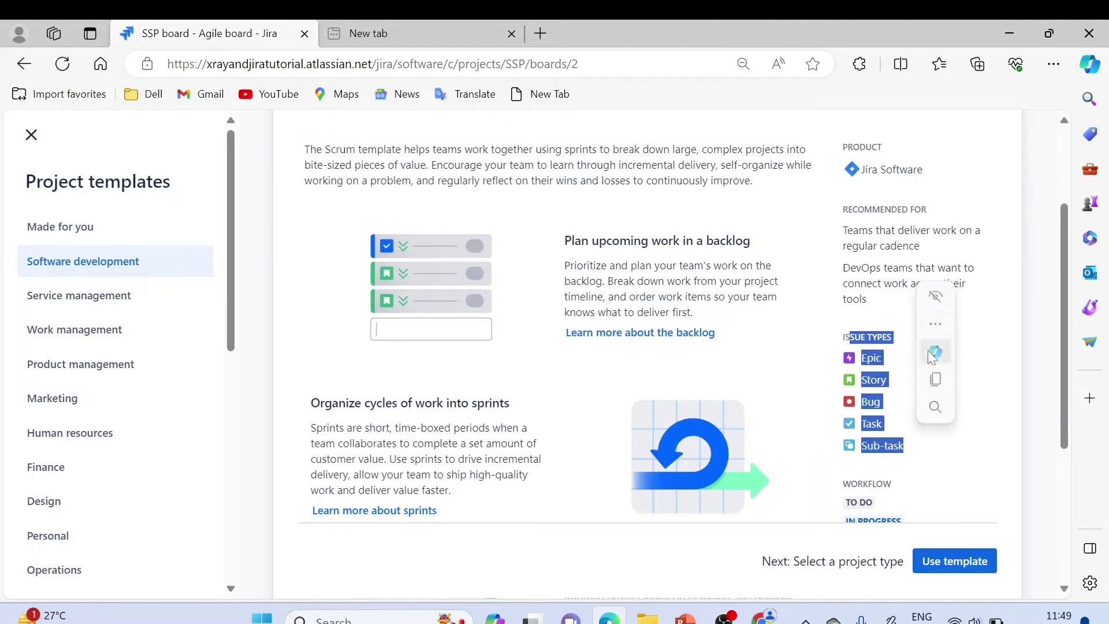
right_click(940, 321)
key("Escape")
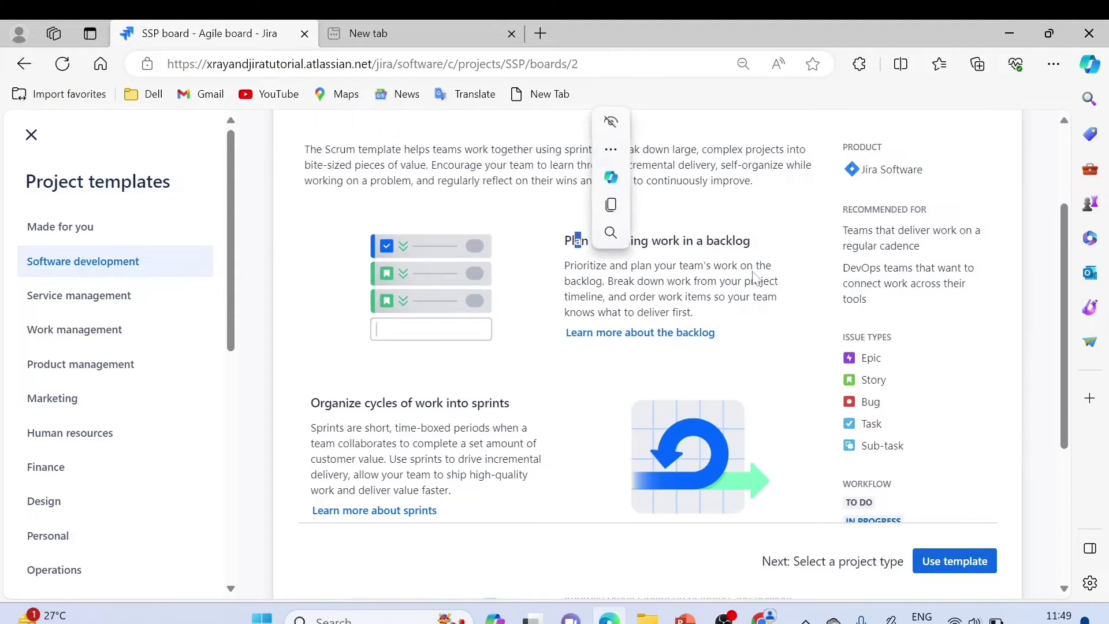
scroll(922, 365, "down", 1)
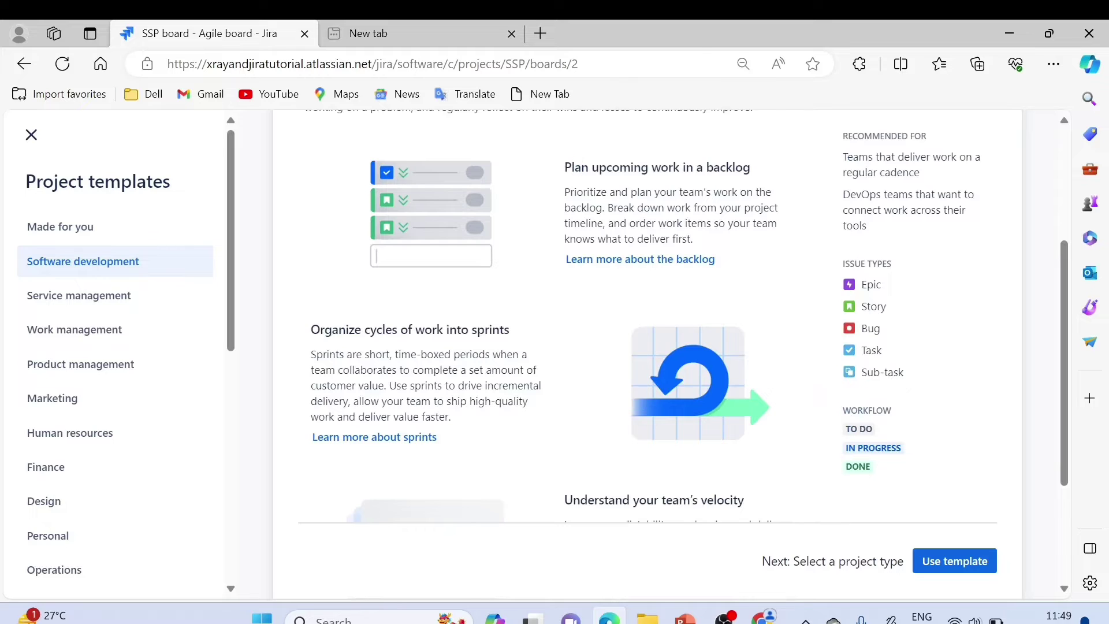
double_click(867, 410)
left_click(990, 354)
scroll(953, 487, "down", 1)
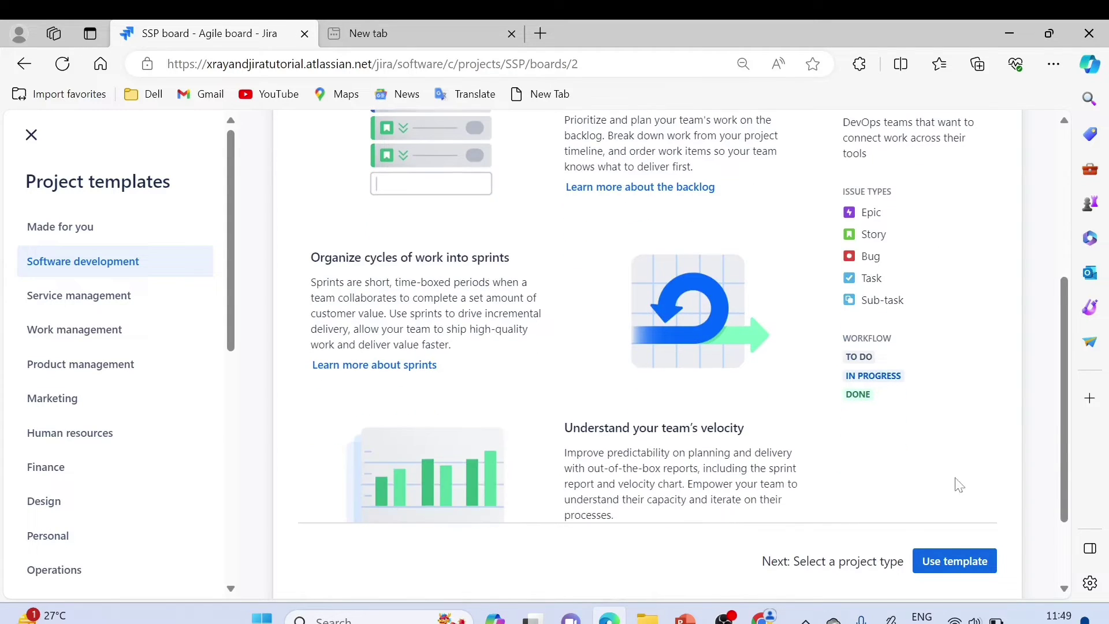
Use the Scrum template for the new project and check the template selection
left_click(952, 563)
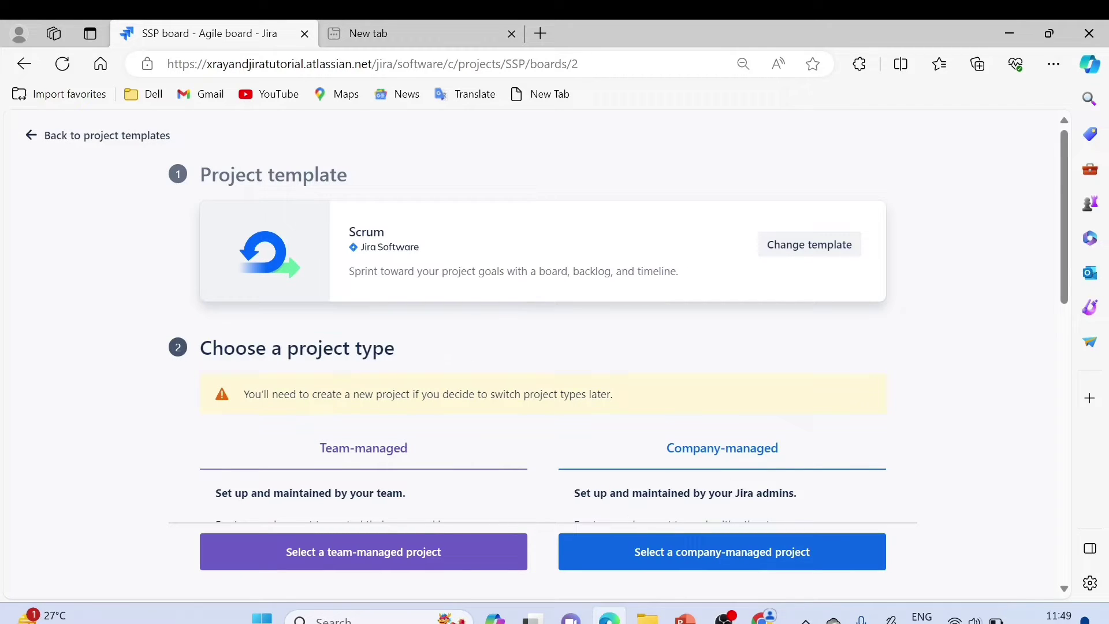
left_click_drag(306, 350, 395, 349)
left_click_drag(199, 175, 355, 174)
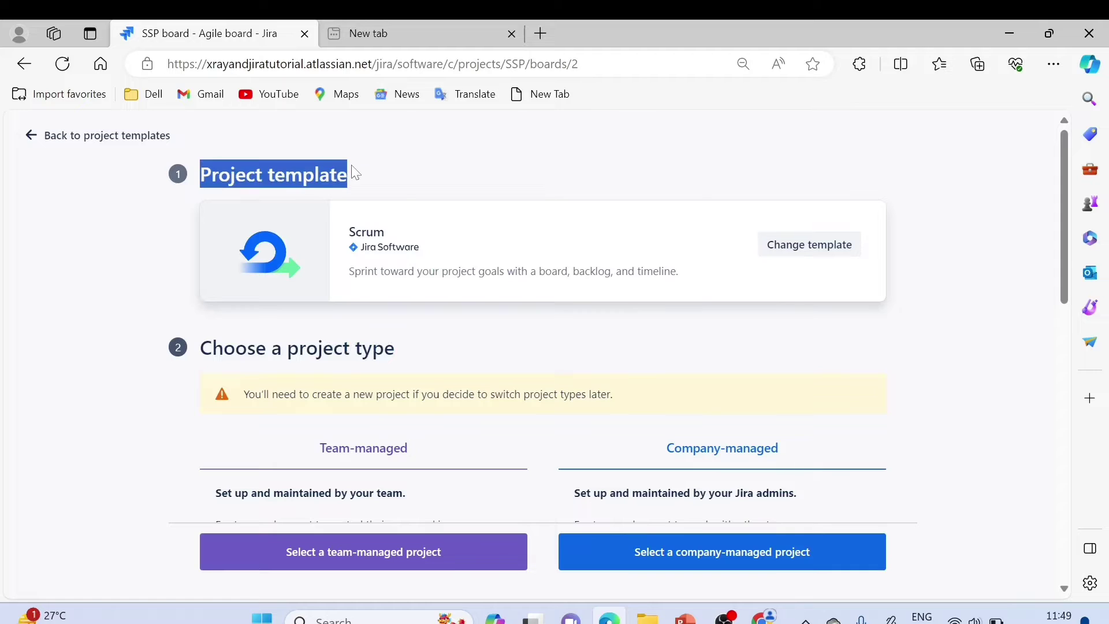
left_click(480, 317)
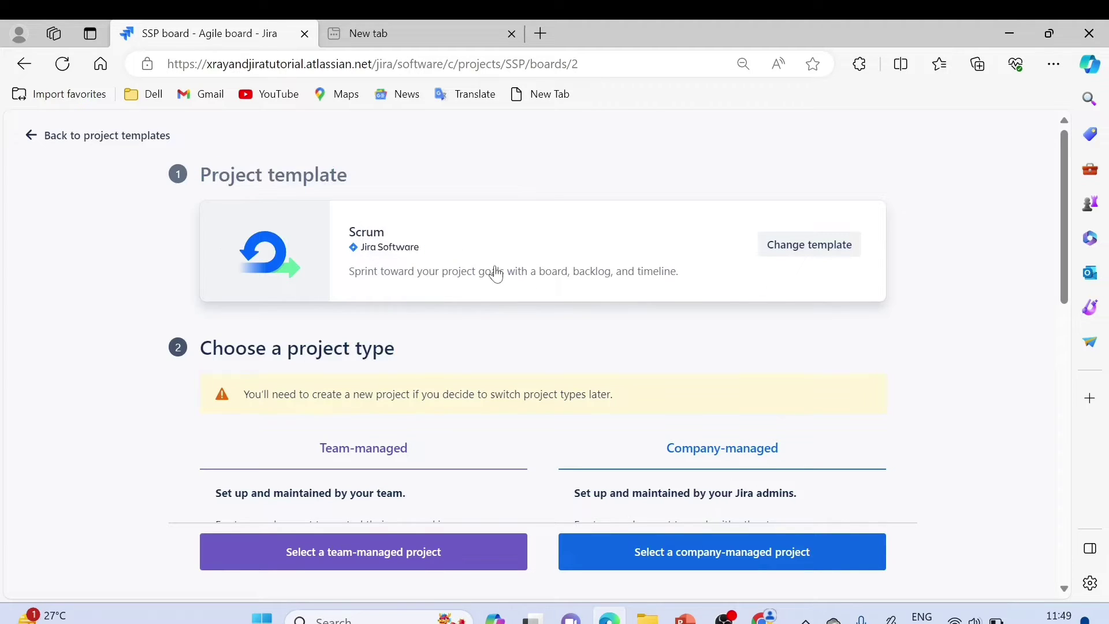
Compare the configuration and features of the team-managed and company-managed project types
scroll(498, 273, "down", 1)
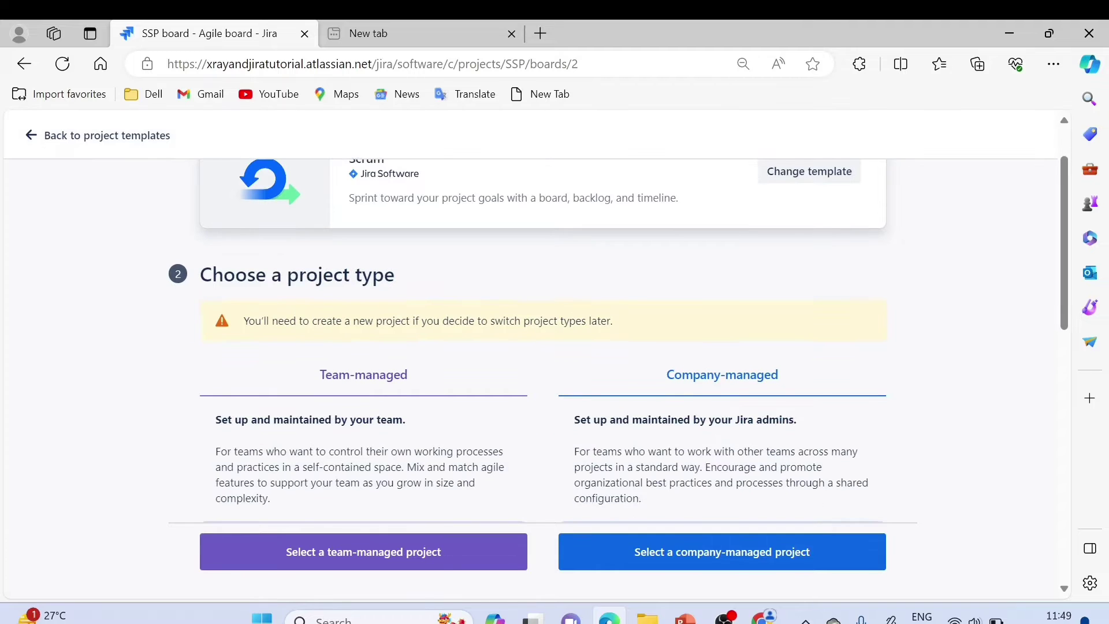
left_click_drag(271, 276, 404, 279)
scroll(526, 323, "down", 2)
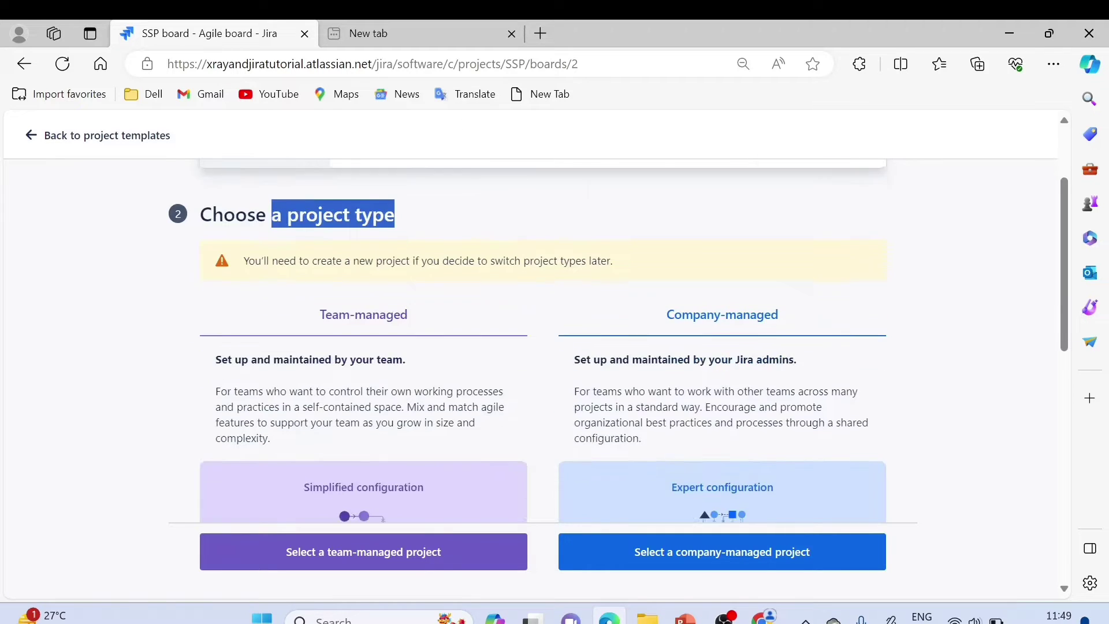
scroll(520, 347, "down", 2)
scroll(525, 340, "up", 3)
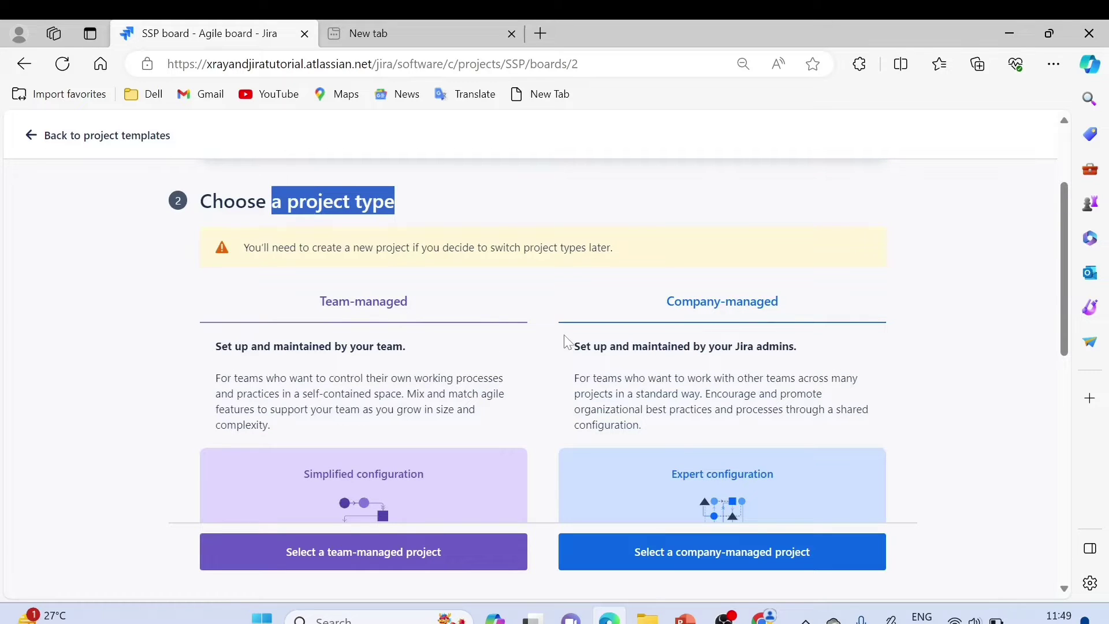
scroll(566, 342, "down", 1)
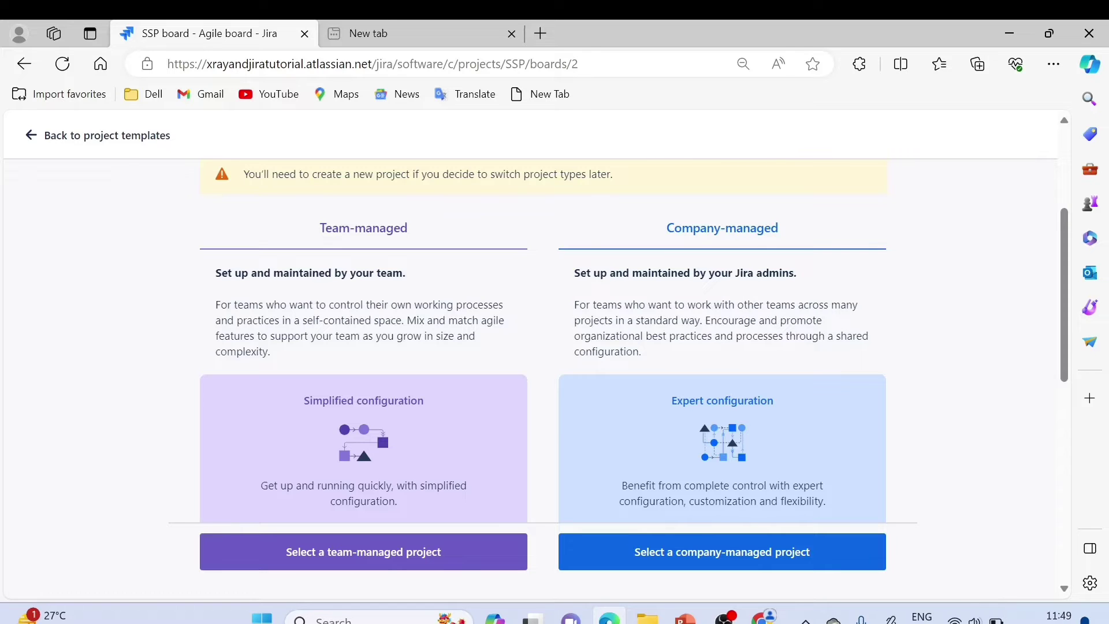
scroll(633, 342, "down", 6)
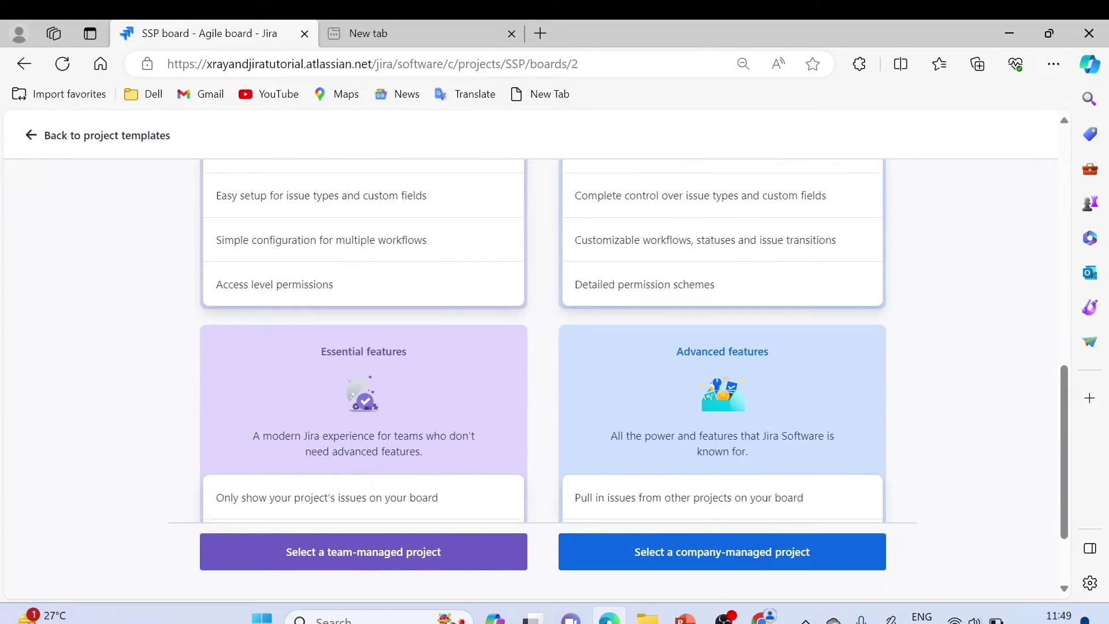
scroll(582, 340, "up", 3)
scroll(723, 327, "down", 3)
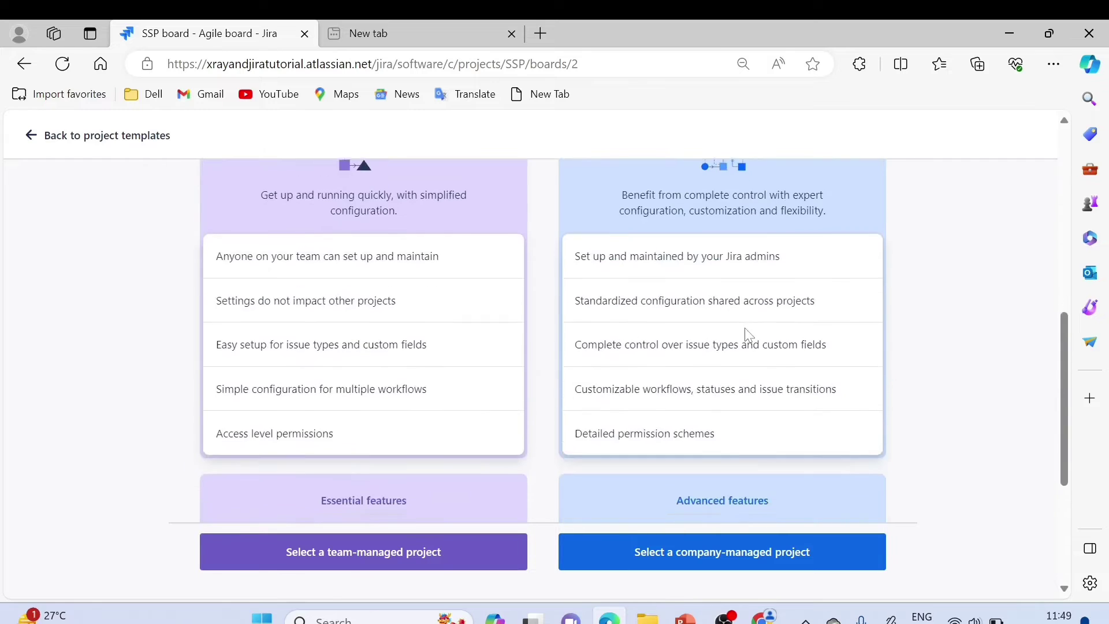
scroll(781, 521, "down", 2)
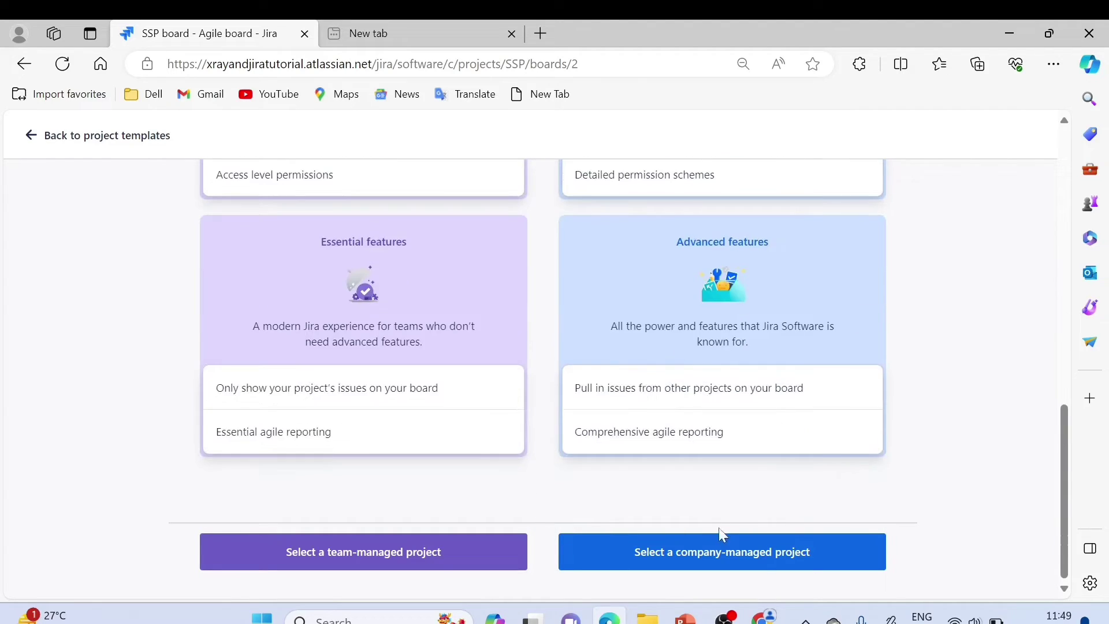
scroll(722, 410, "up", 4)
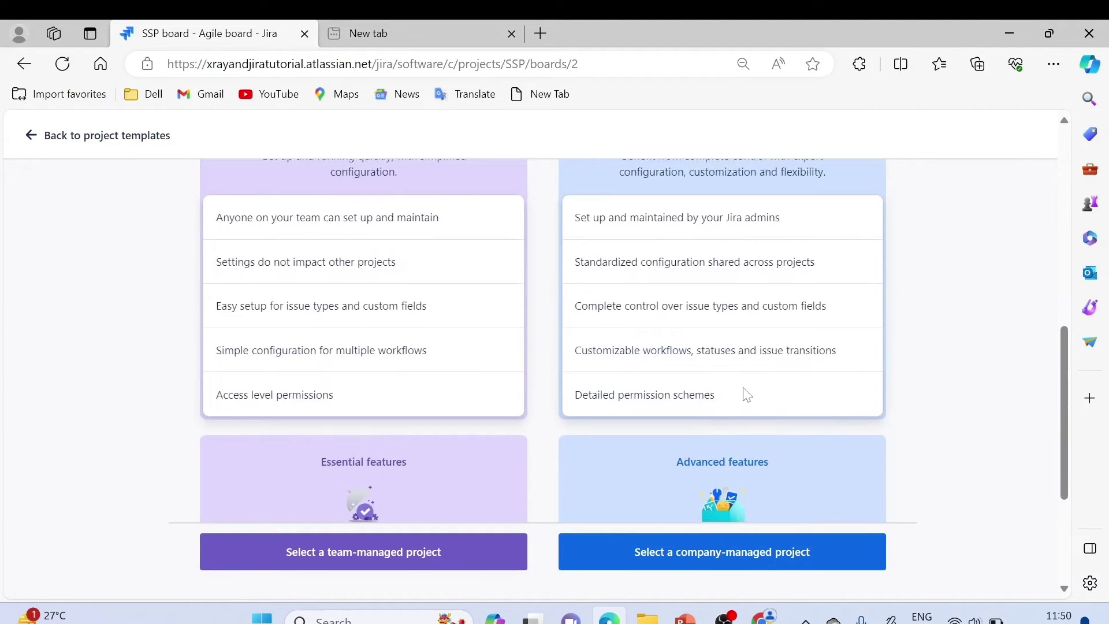
scroll(745, 395, "up", 3)
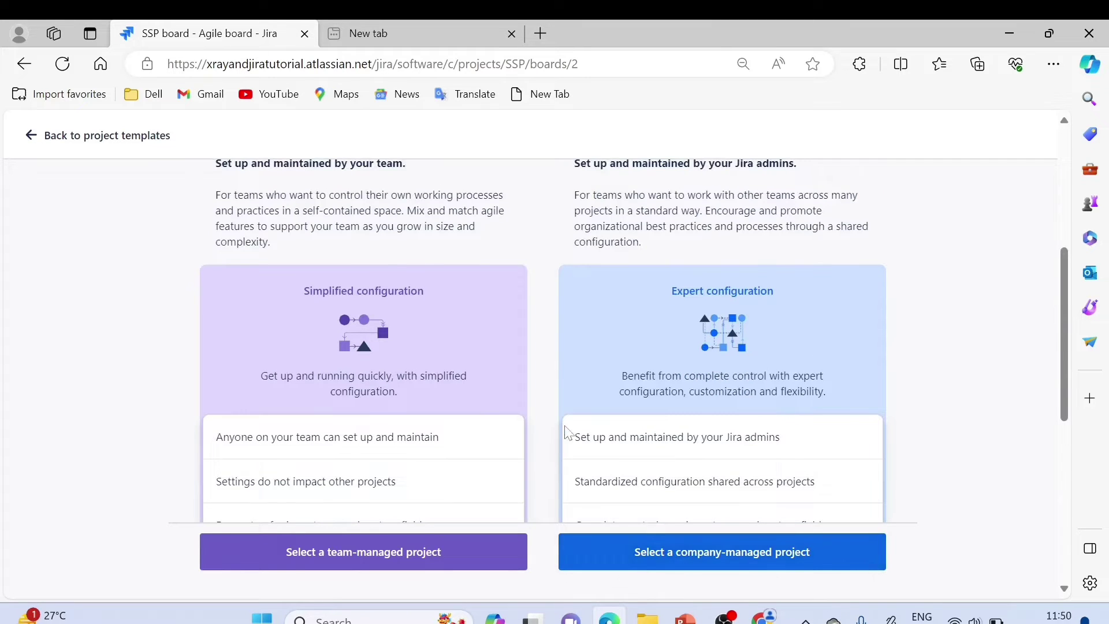
Choose the company-managed project type and enter OrangeHRM as the project name
left_click(703, 552)
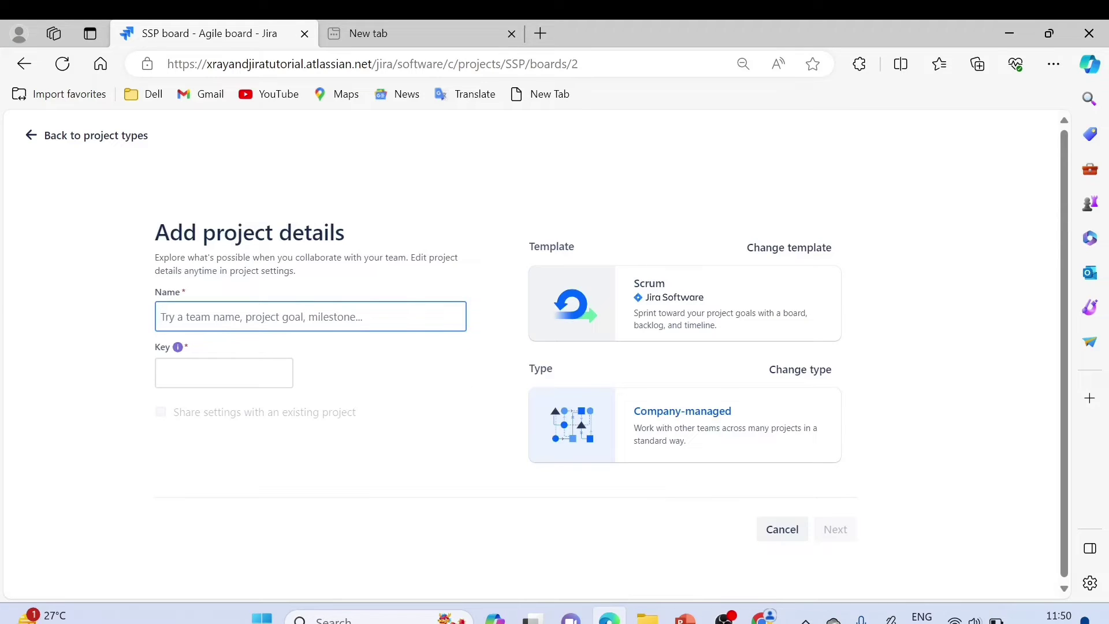
left_click(257, 319)
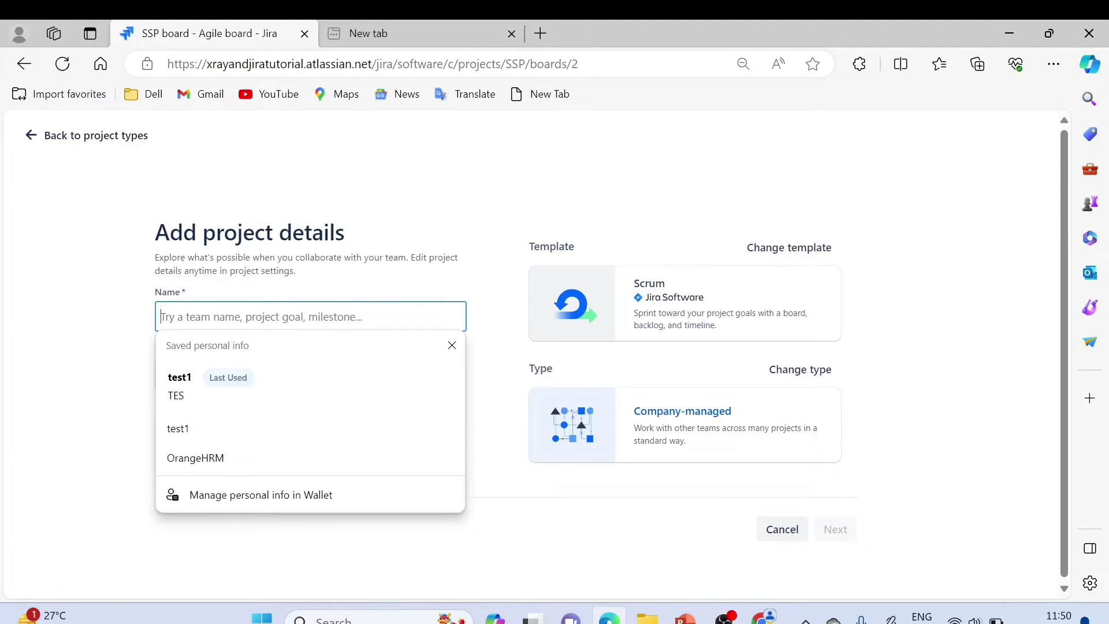
left_click(91, 325)
left_click(162, 317)
left_click(118, 321)
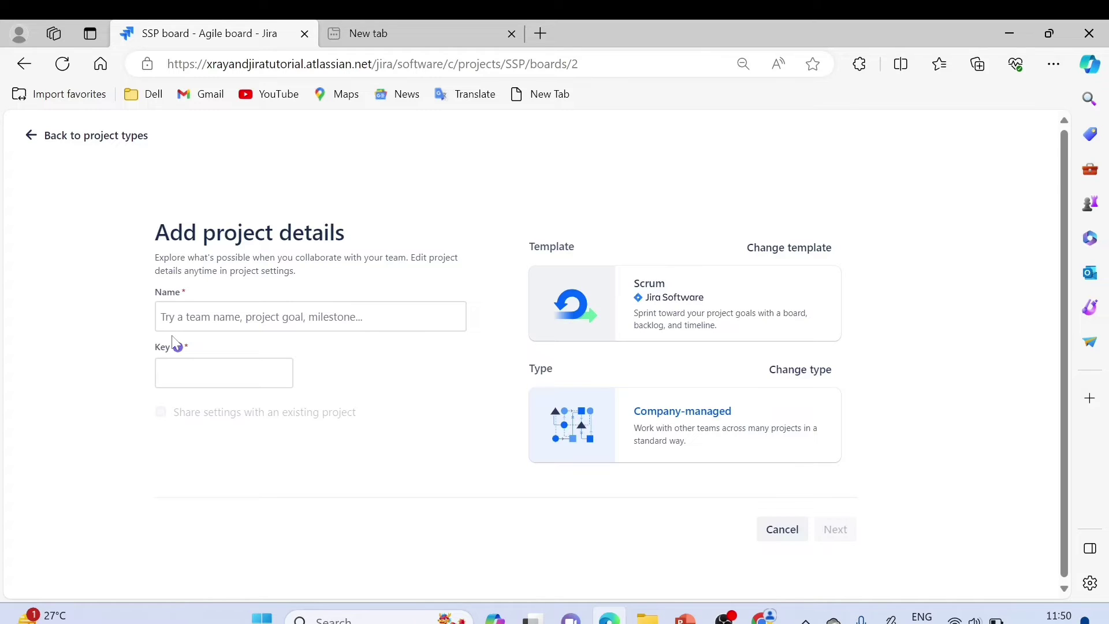
left_click(199, 321)
type("Ora")
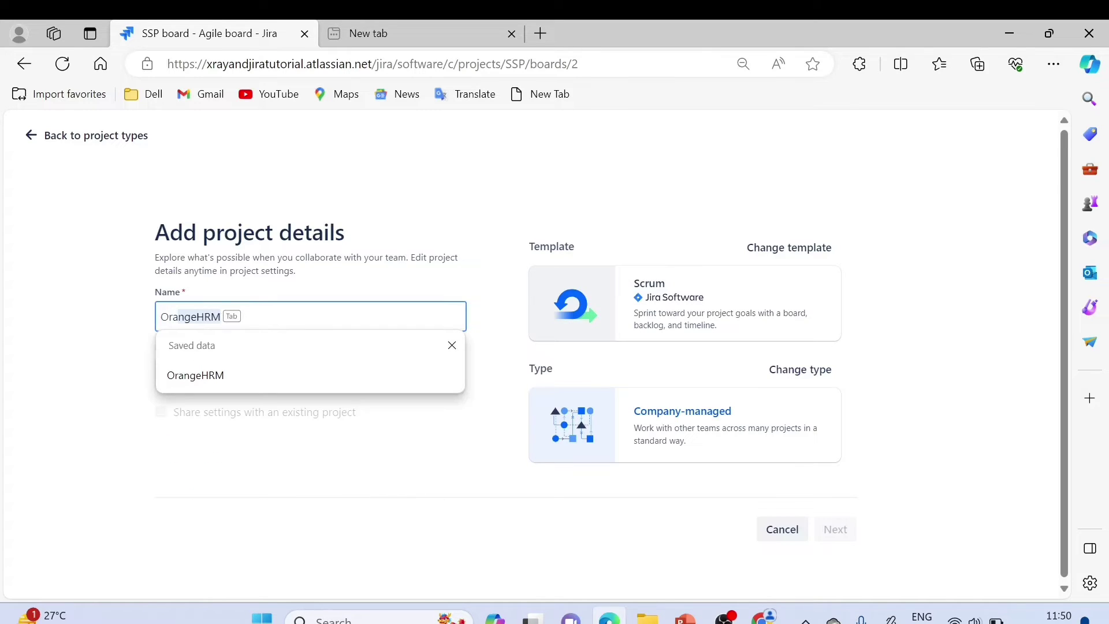
key("Tab")
left_click(87, 322)
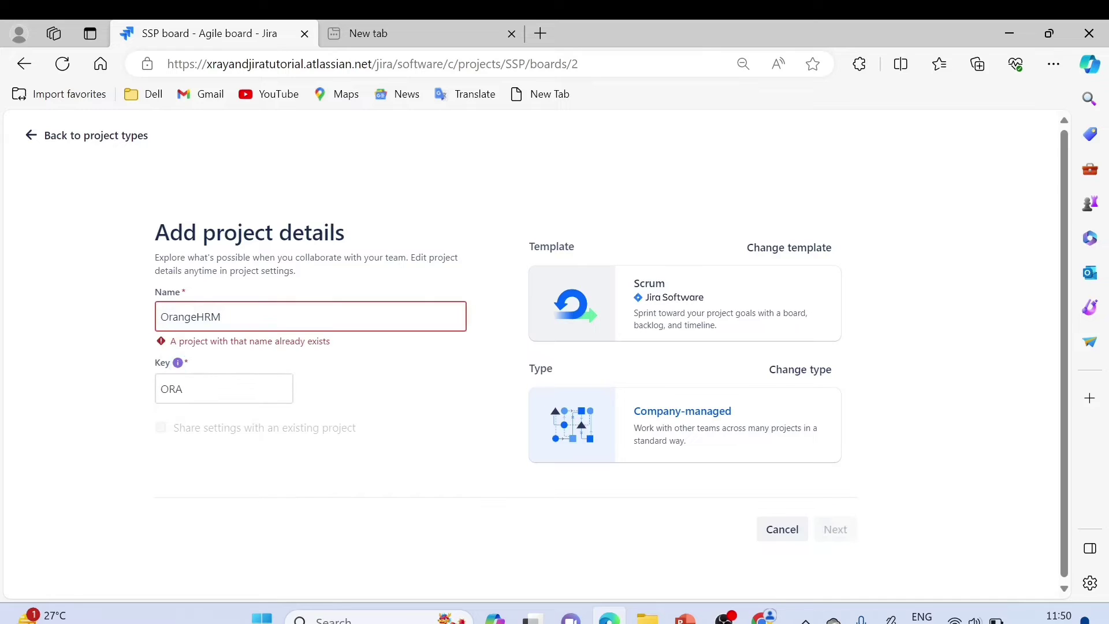
Change the new project's name to OrangeHRMNew
left_click(220, 317)
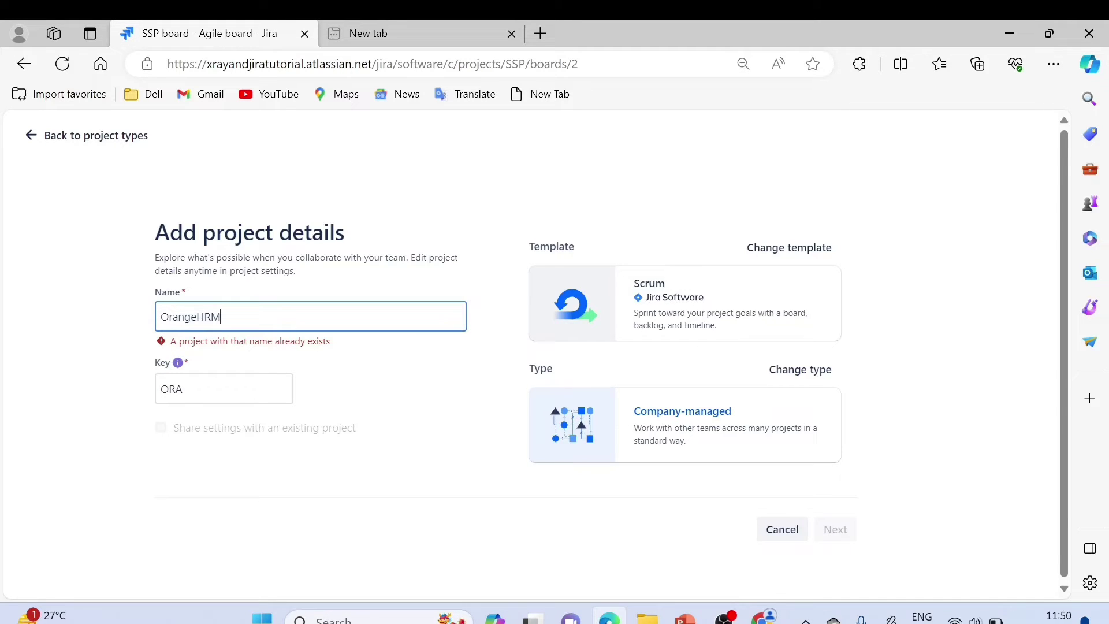
key("BackSpace")
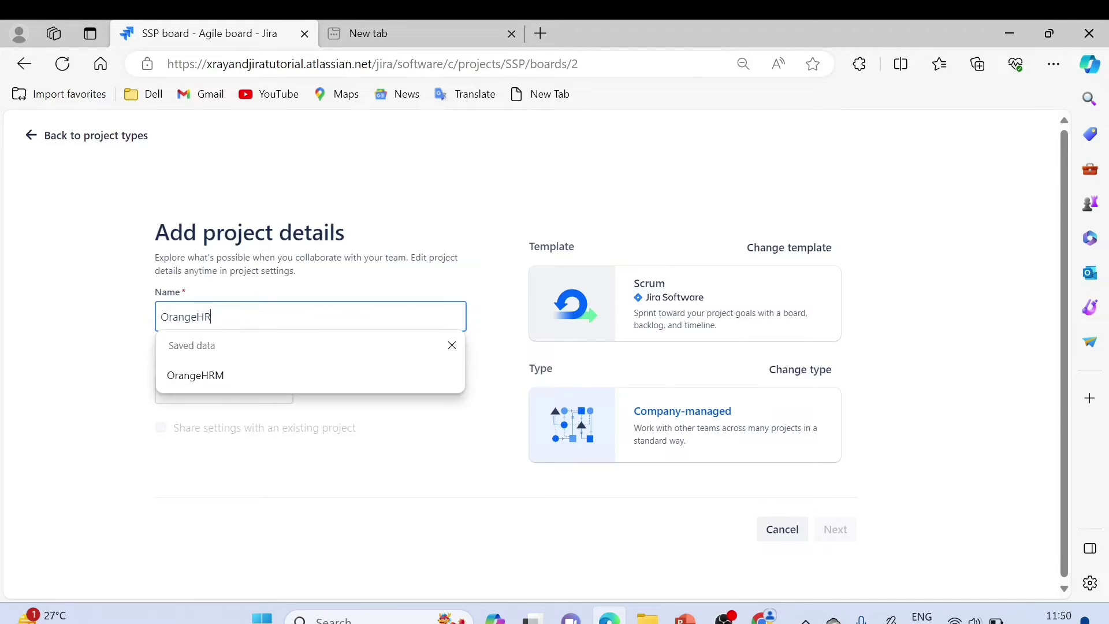
left_click(131, 327)
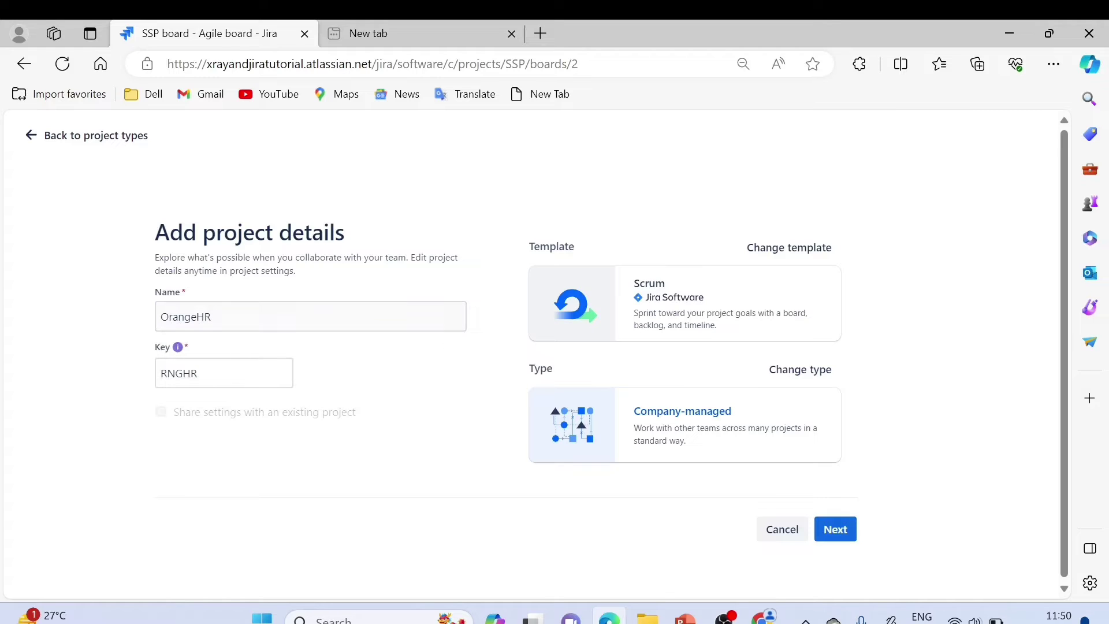
left_click(211, 316)
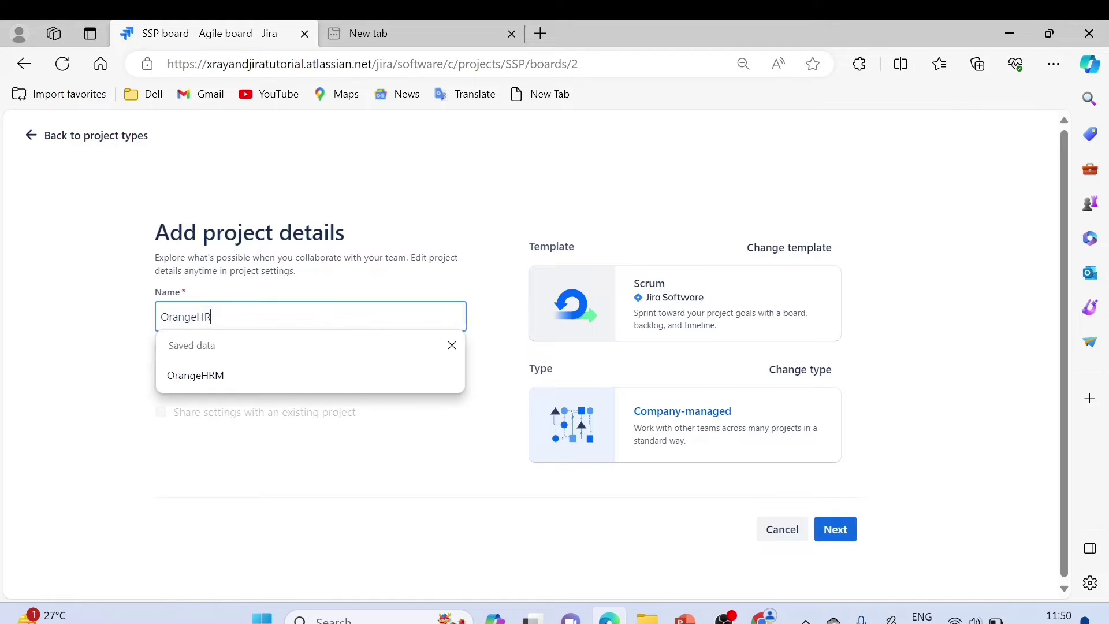
type("MN")
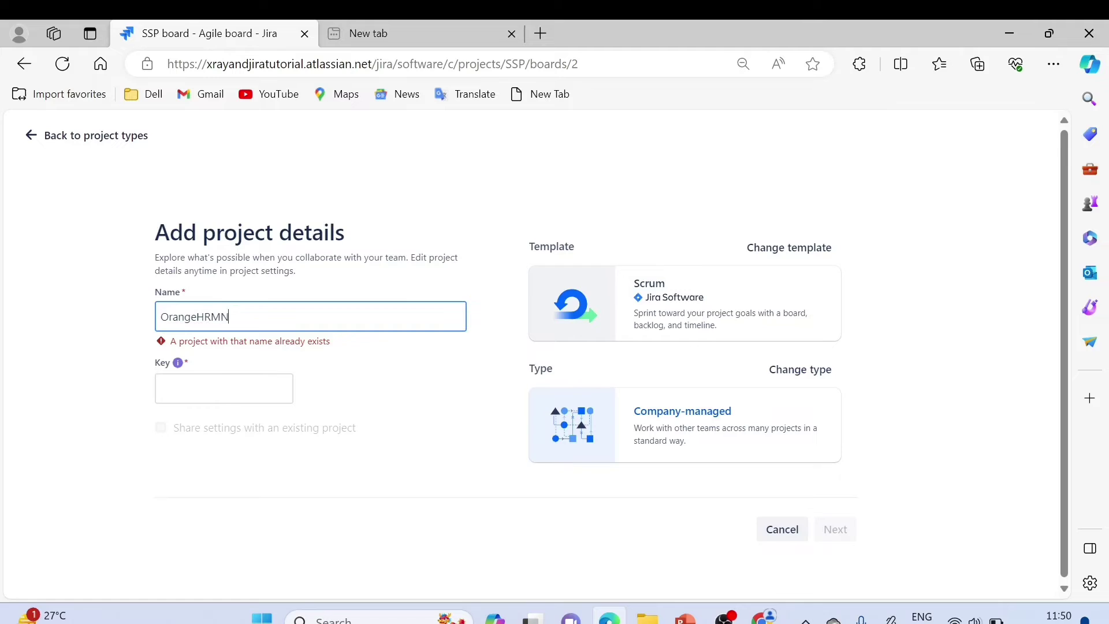
type("ew")
left_click(116, 329)
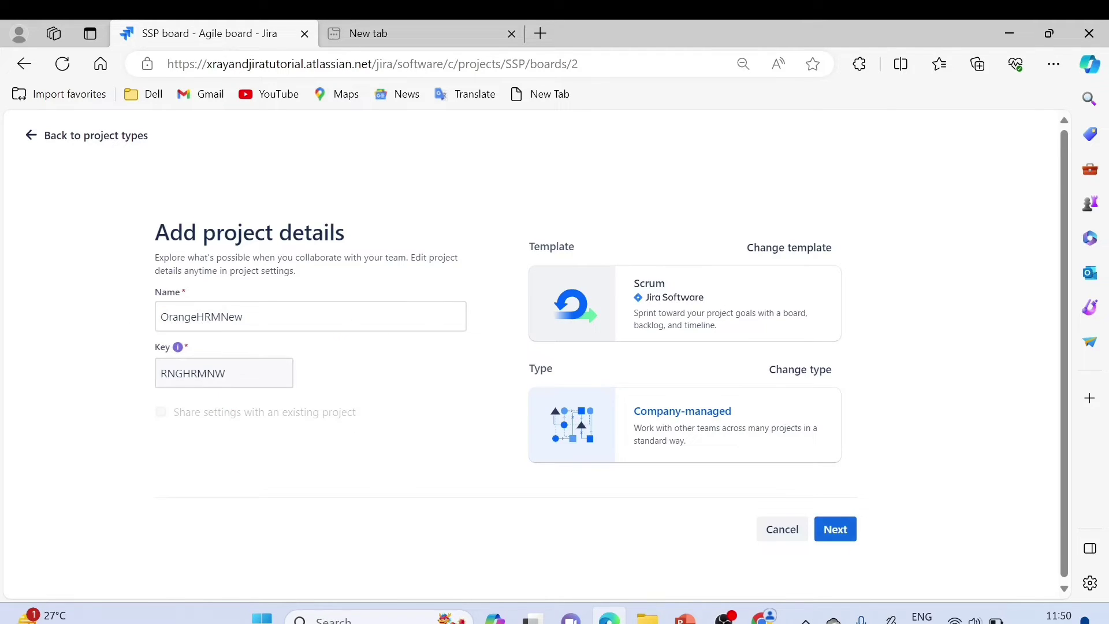
Check the project key generated for the new project
left_click_drag(227, 373, 160, 375)
left_click(99, 373)
double_click(162, 373)
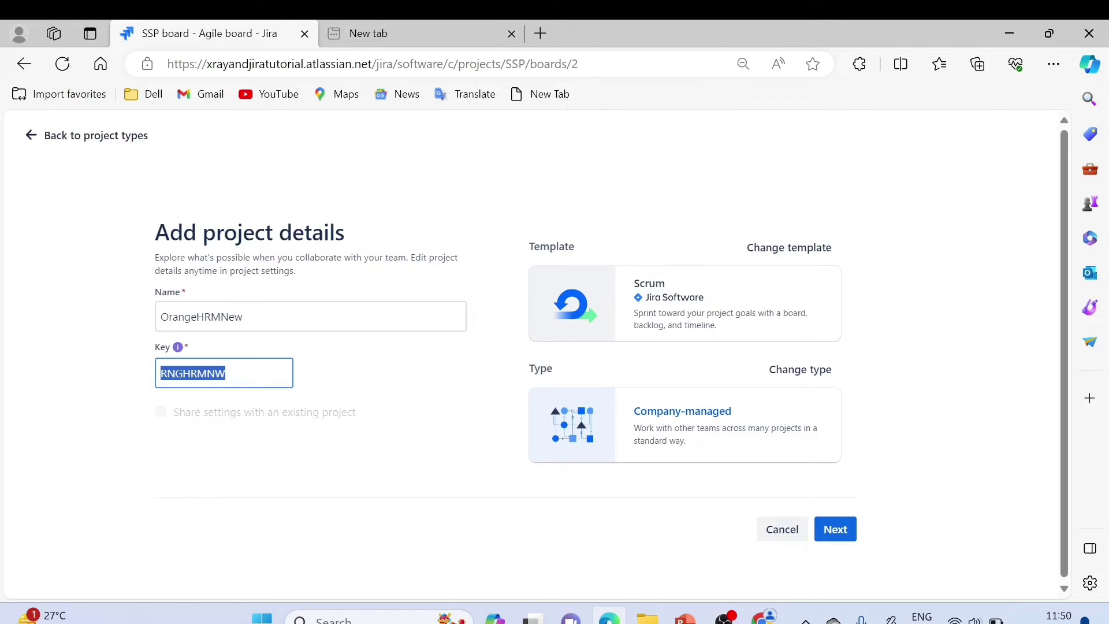
left_click(100, 374)
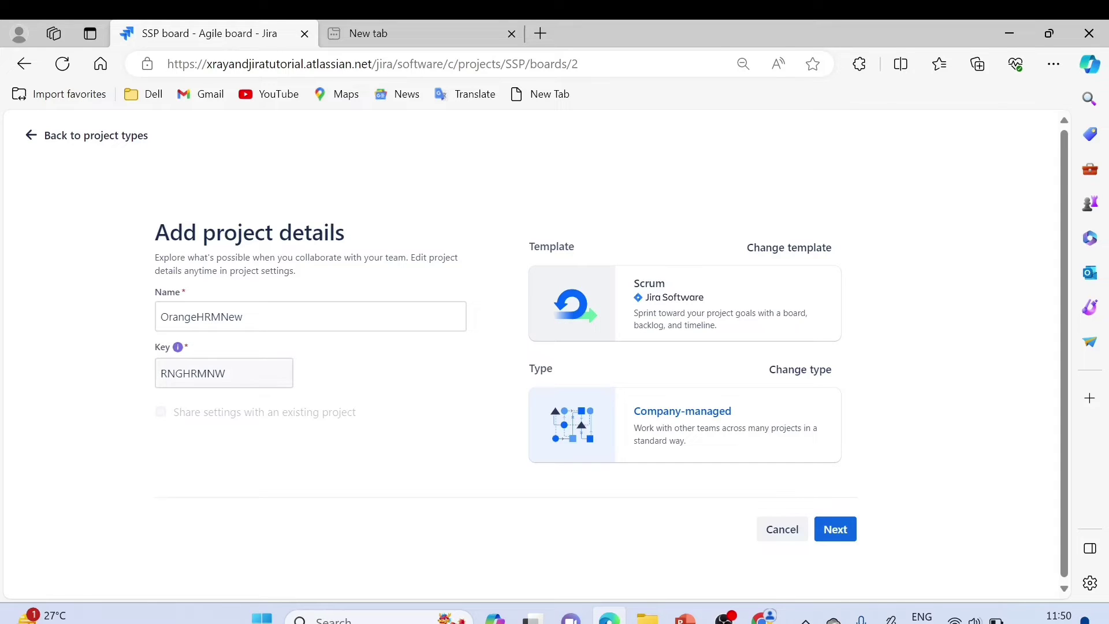
double_click(192, 373)
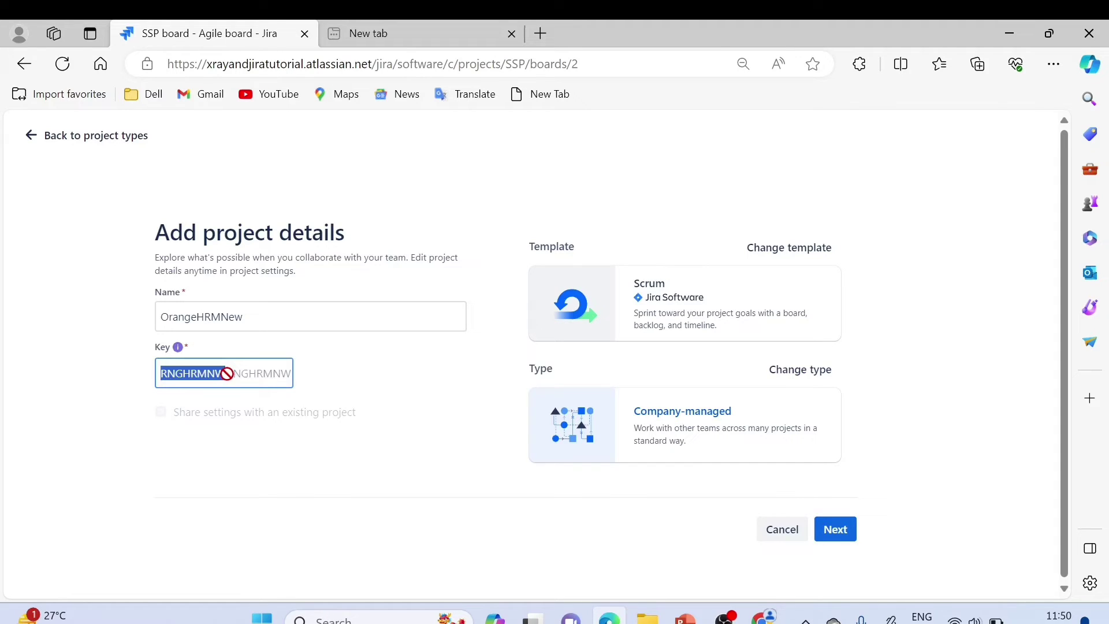
left_click(114, 381)
double_click(192, 373)
left_click_drag(193, 373, 143, 375)
left_click(334, 371)
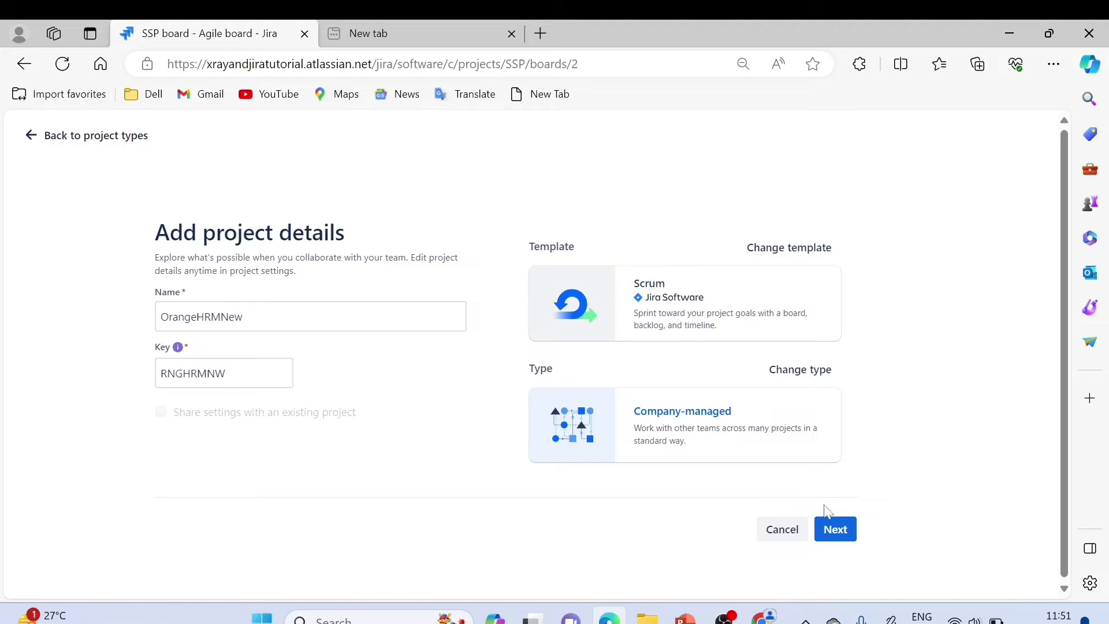
Create the project without connecting a Confluence space, and check the name of its new board
left_click(836, 526)
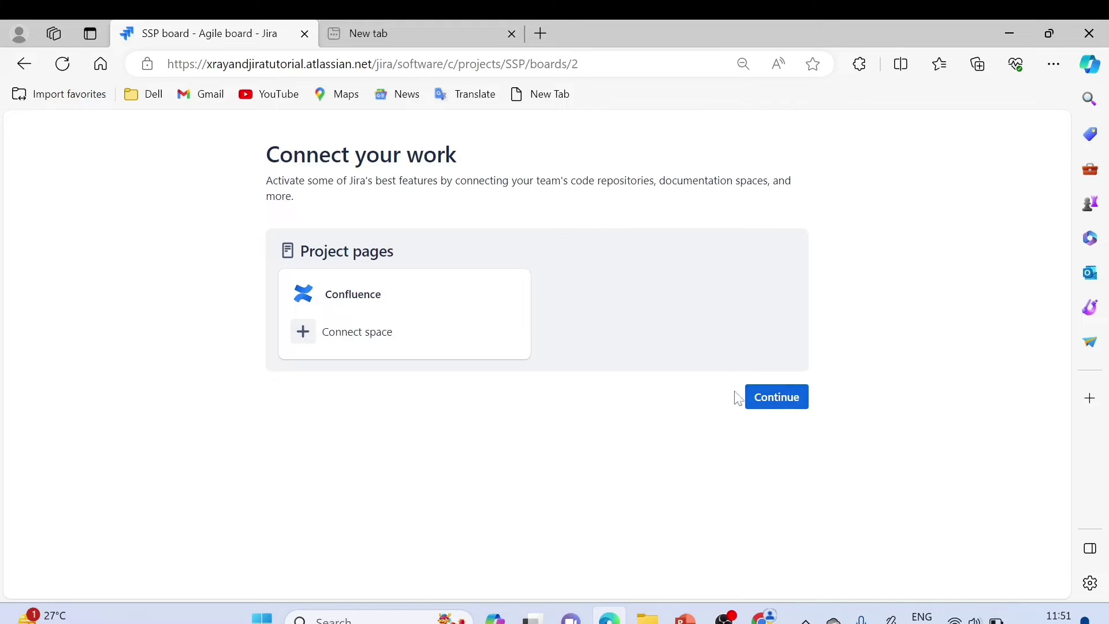
left_click(763, 399)
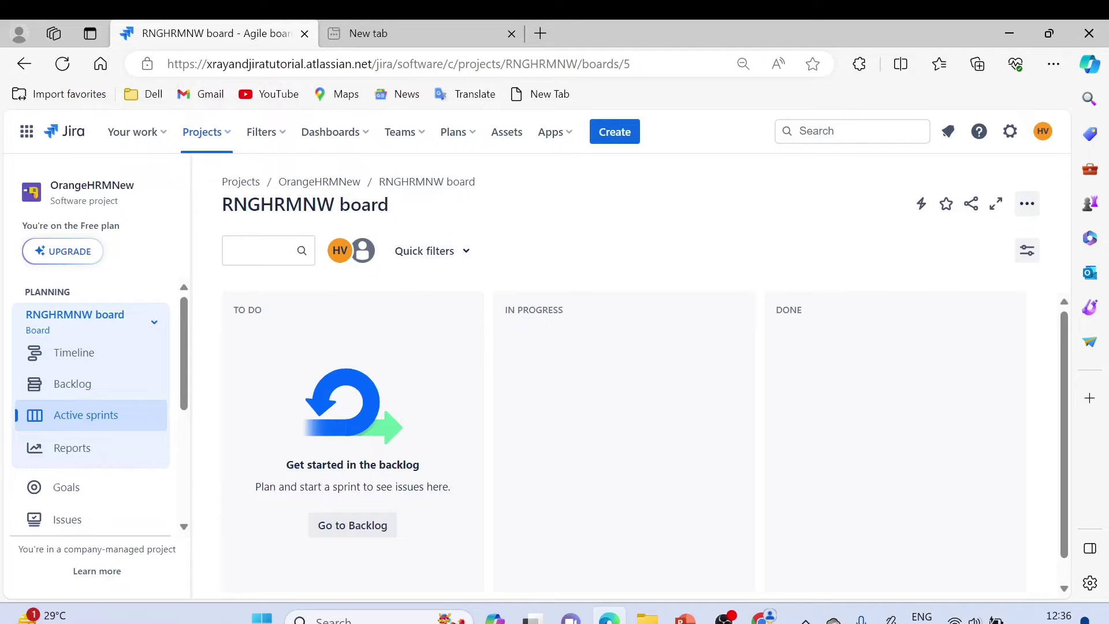
left_click_drag(222, 205, 335, 205)
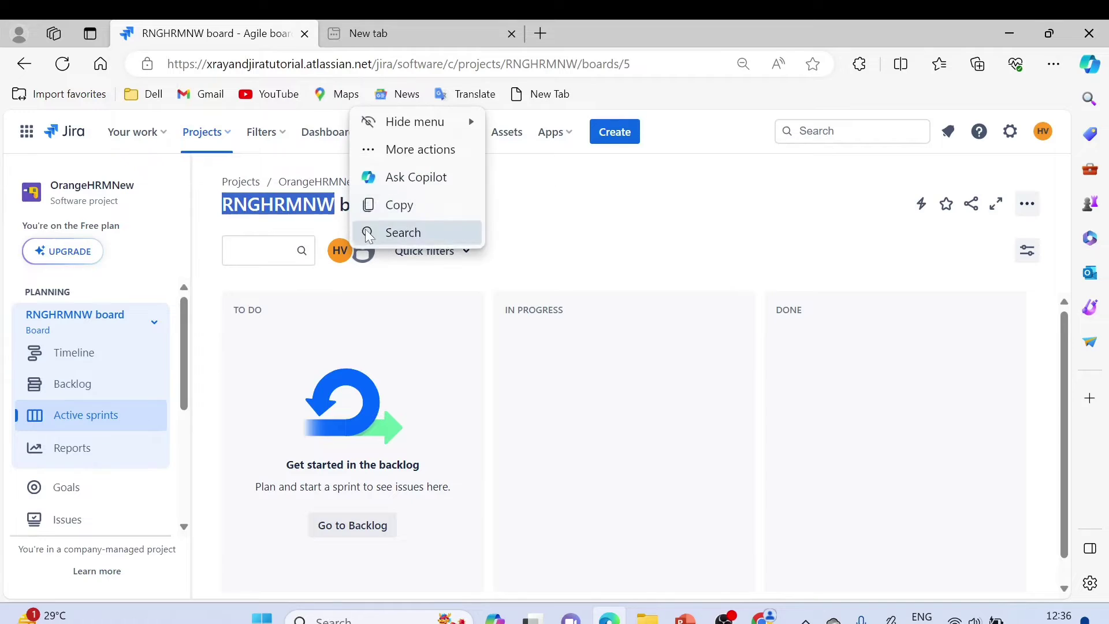
left_click(508, 198)
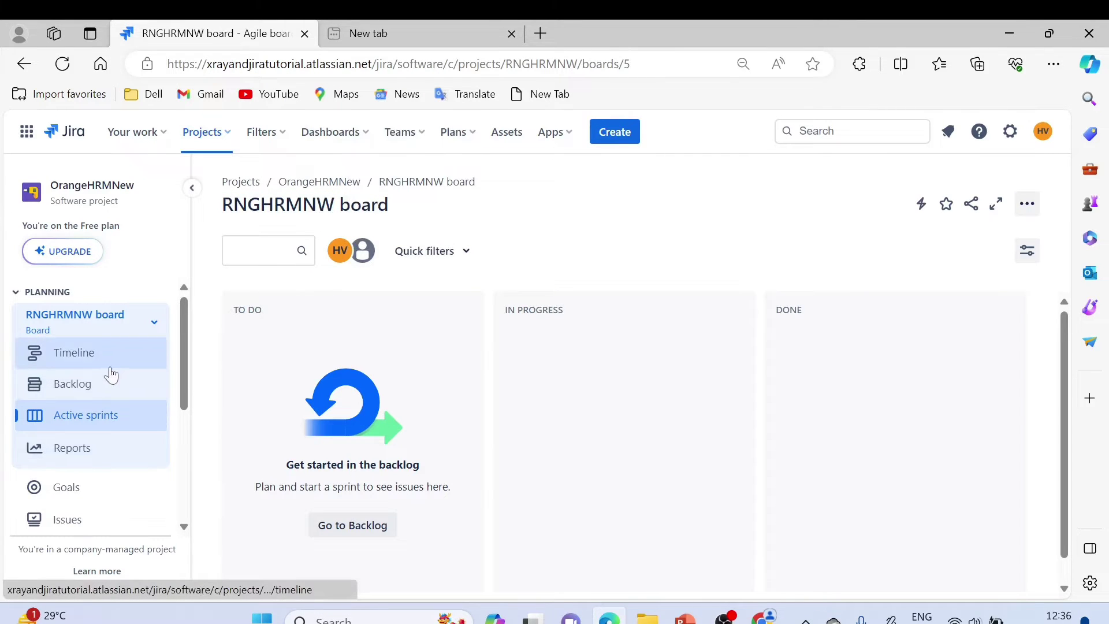
Look over the new project's planning and development sections and open its timeline
scroll(107, 427, "down", 3)
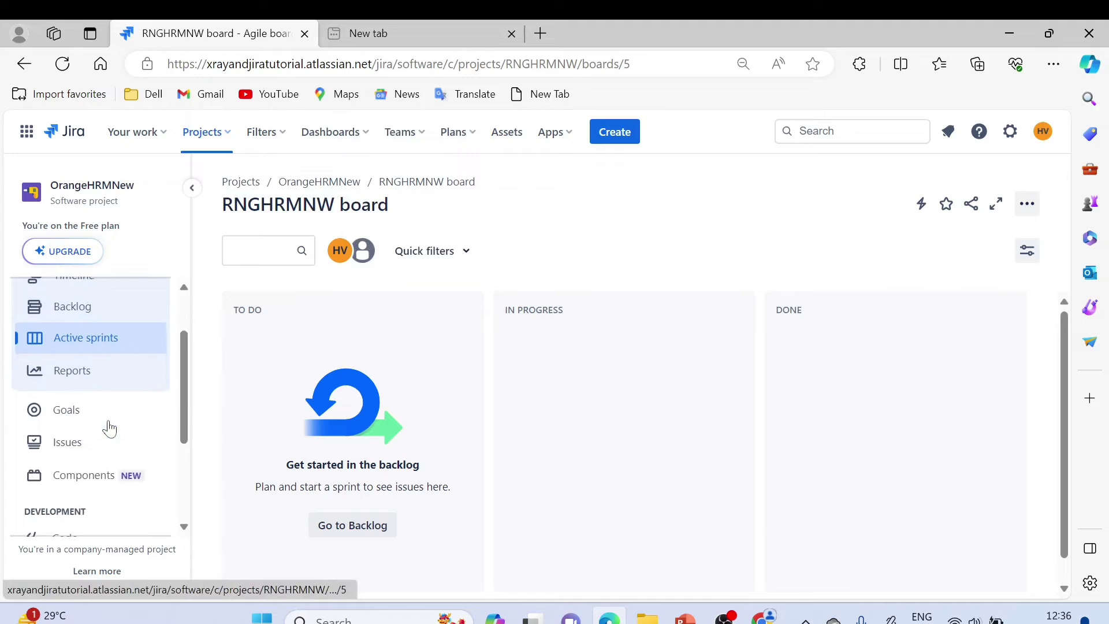
scroll(109, 428, "up", 2)
scroll(112, 425, "up", 1)
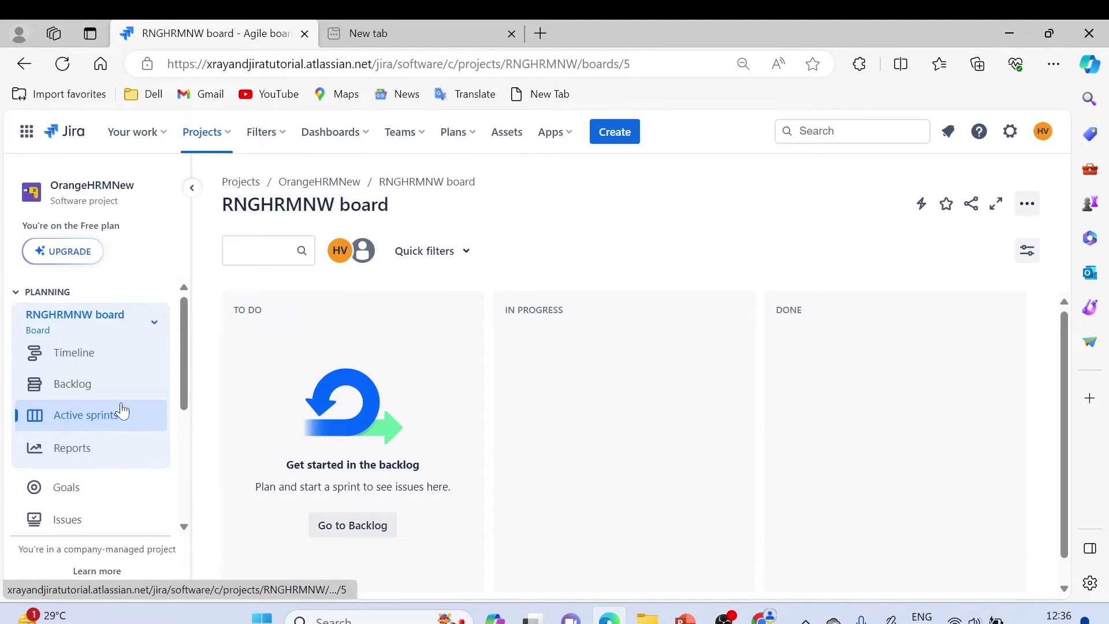
left_click(74, 353)
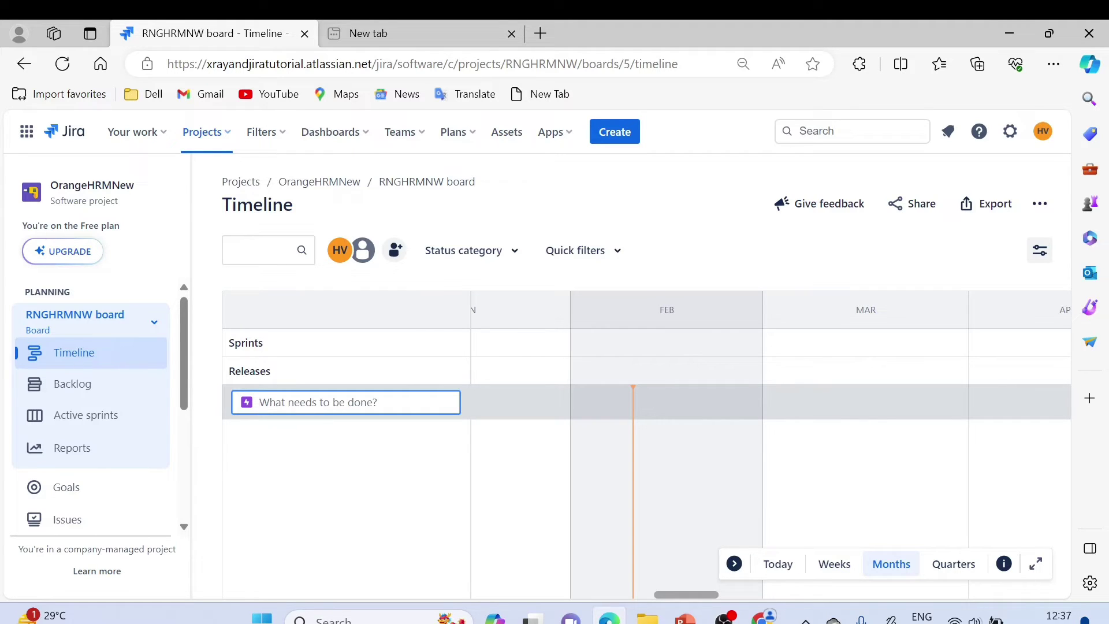
Open the project's backlog and examine the first sprint and the issue types available for new issues
left_click(79, 385)
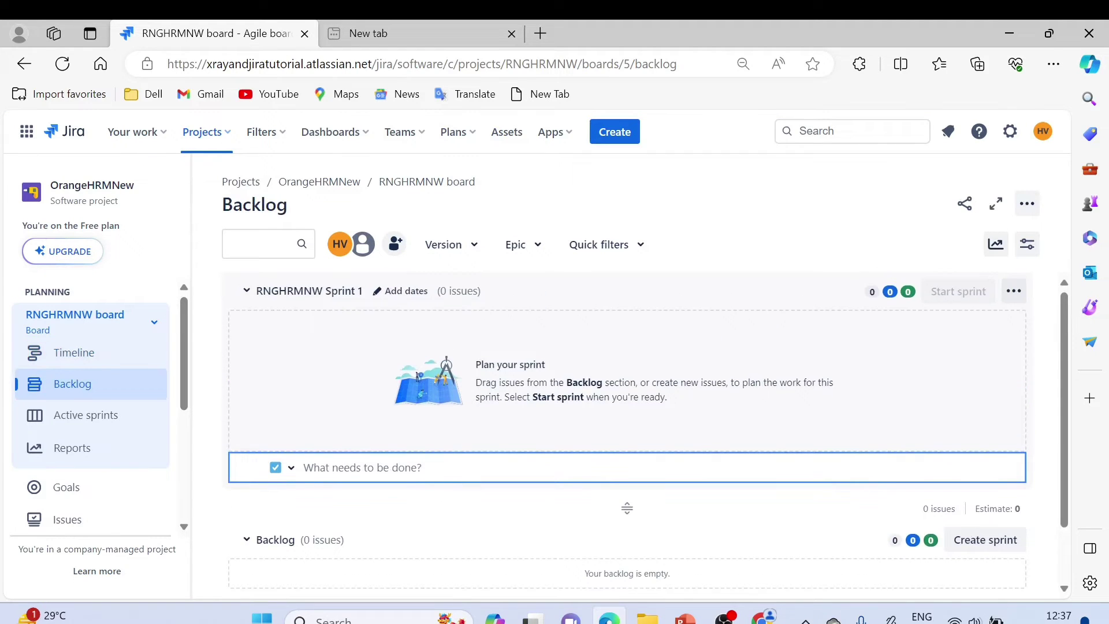
left_click(291, 468)
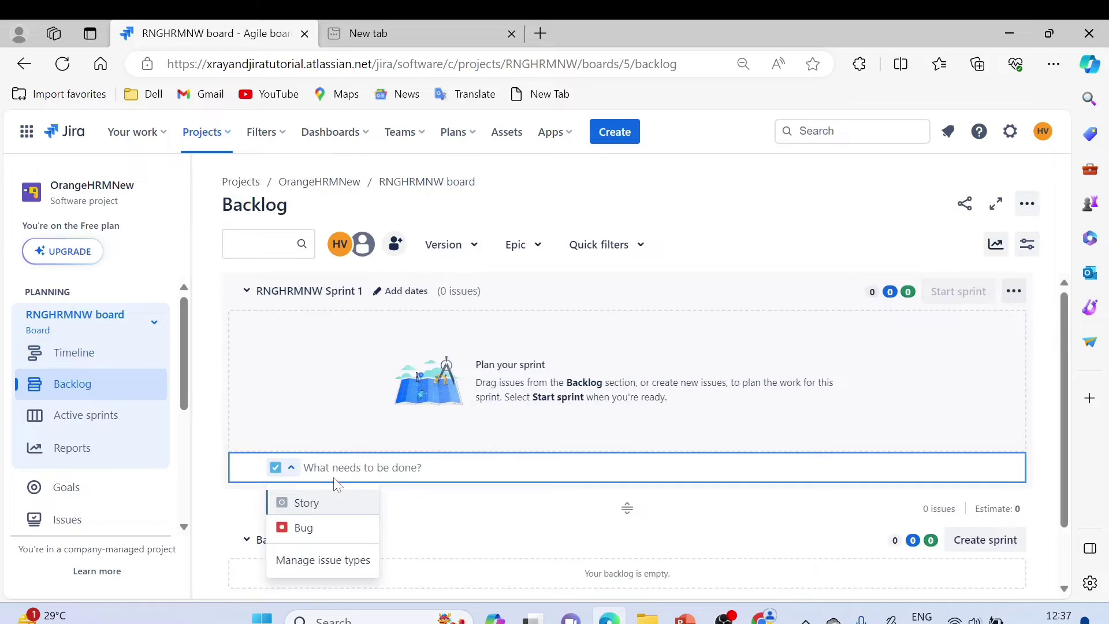
key("Escape")
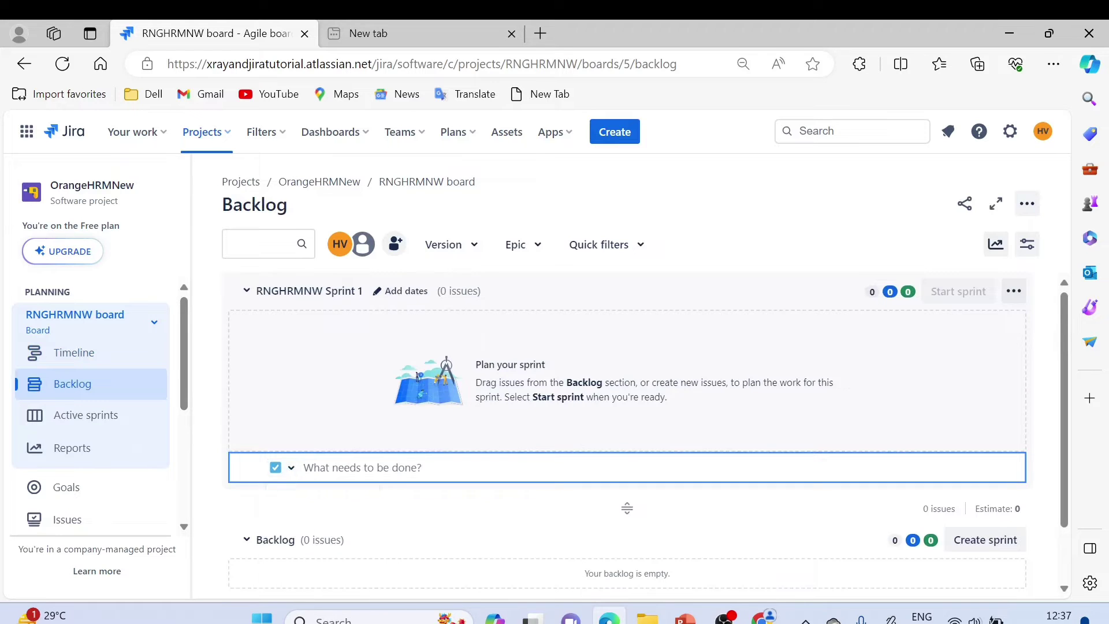
scroll(414, 391, "down", 1)
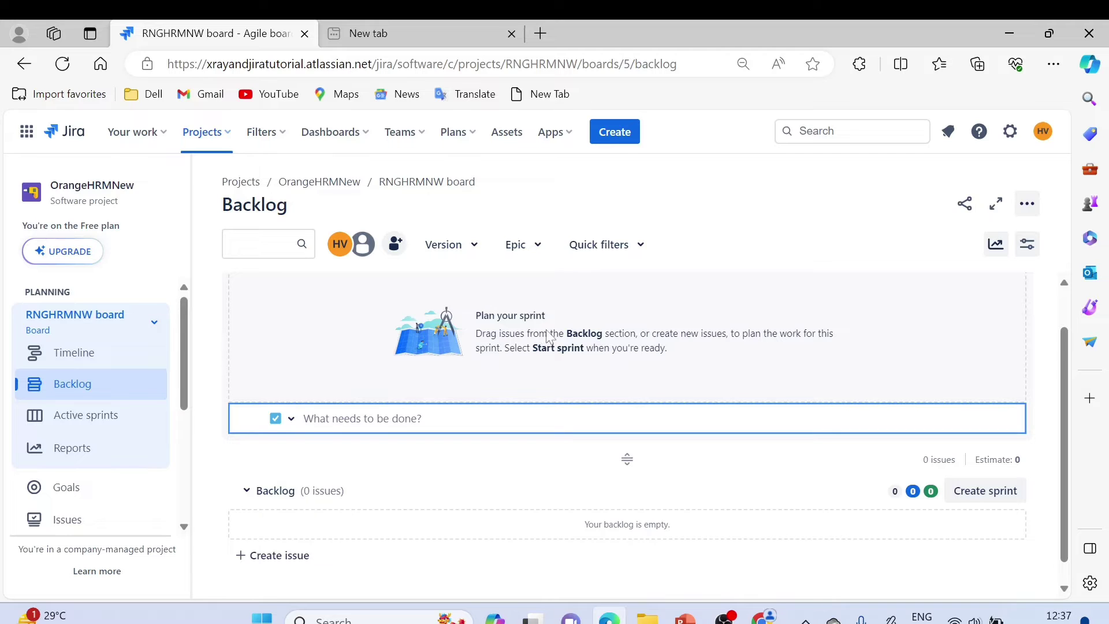
scroll(547, 337, "up", 1)
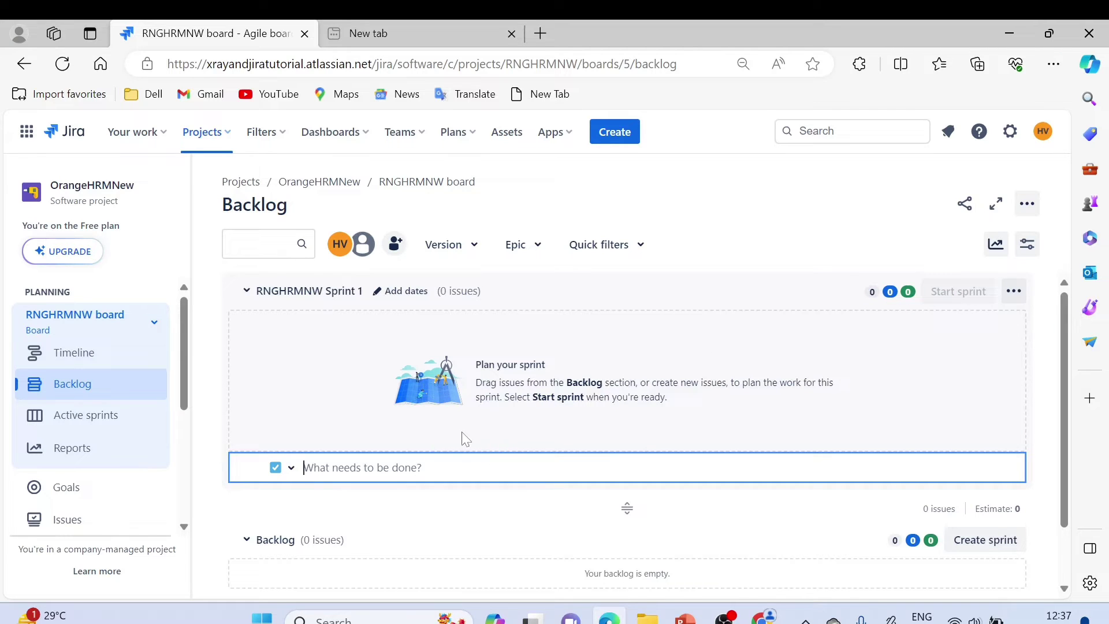
Create a task named "test" in RNGHRMNW Sprint 1, keeping the default issue type
left_click(291, 467)
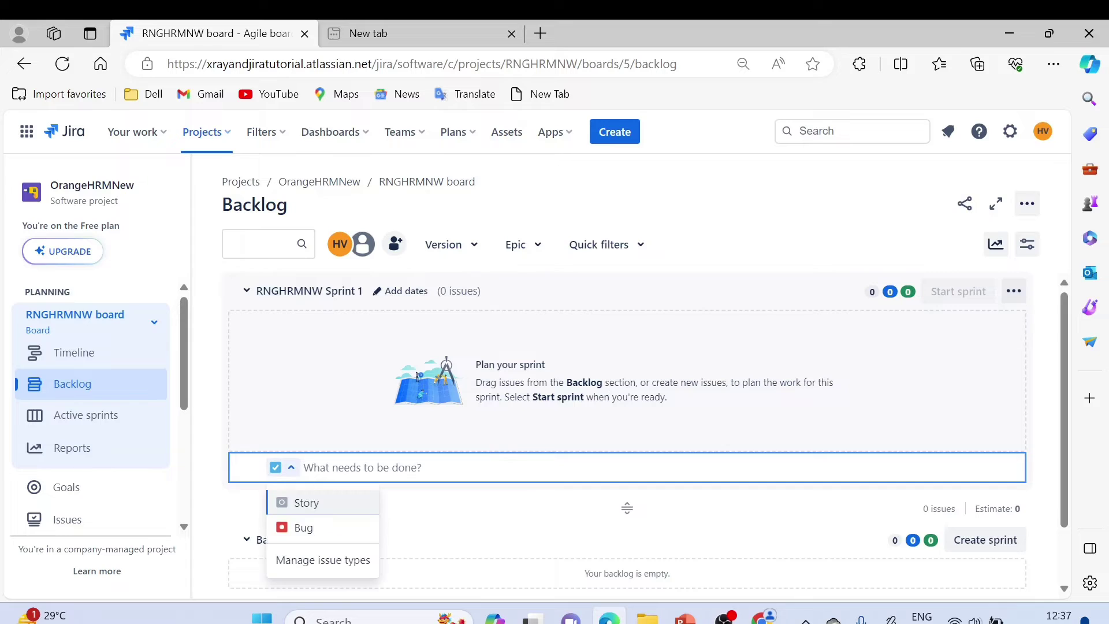
key("Escape")
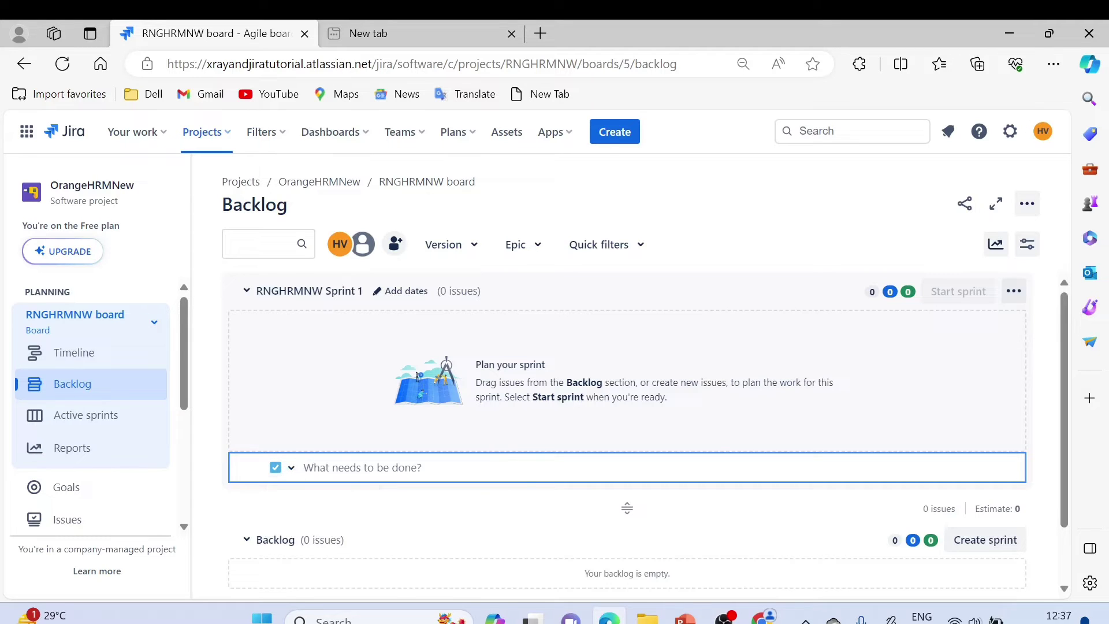
type("test")
key("Return")
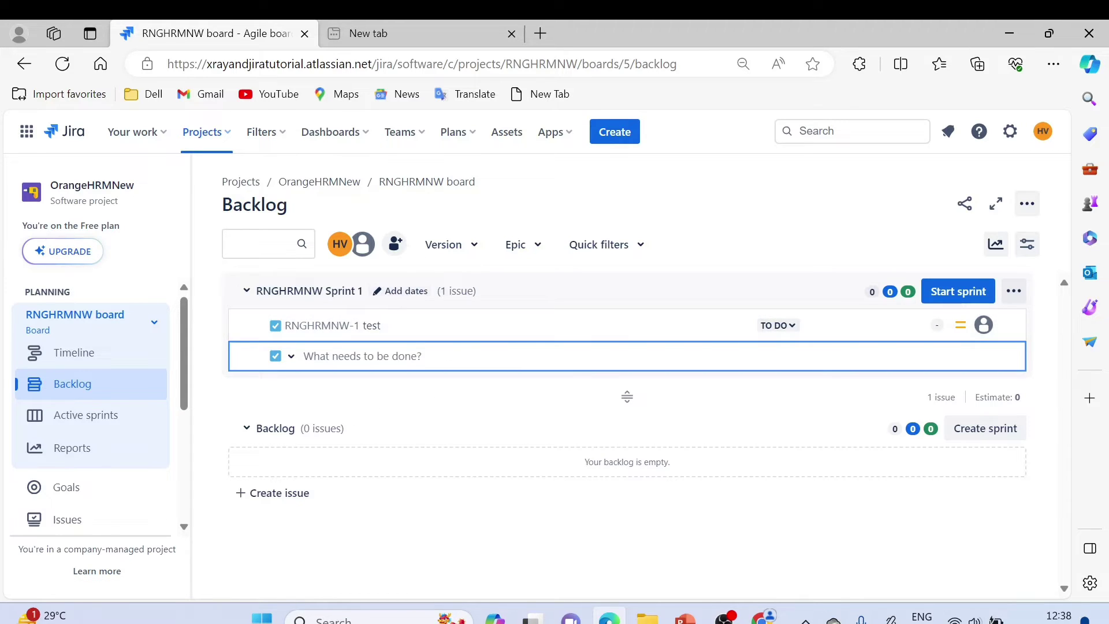
View the active sprints board and browse the Agile charts offered in the project's reports
left_click(116, 416)
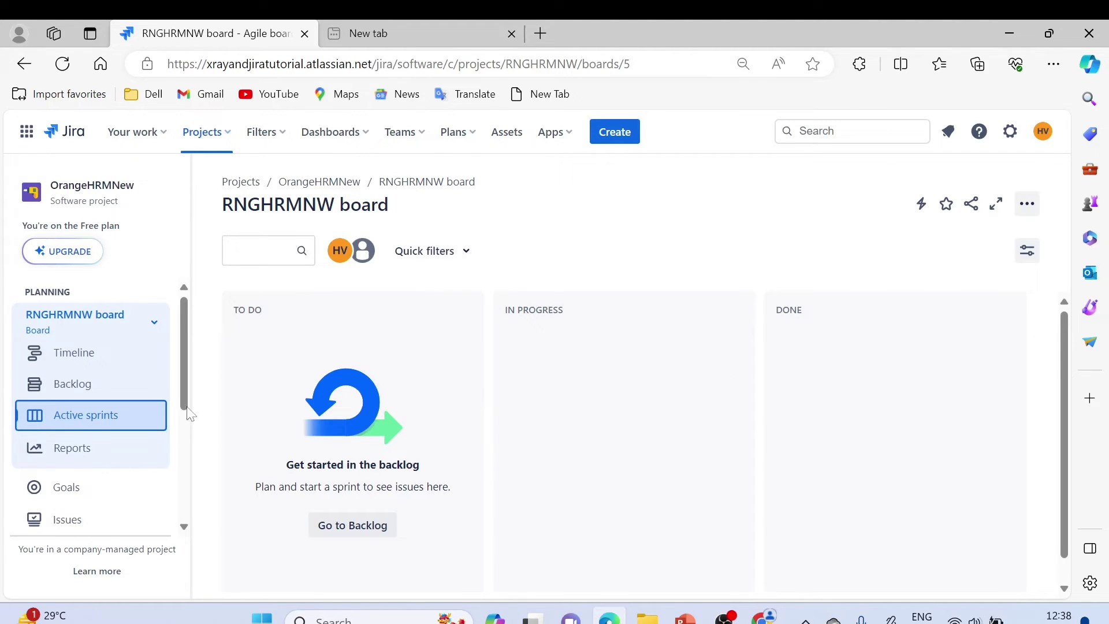
scroll(116, 427, "down", 1)
left_click(74, 414)
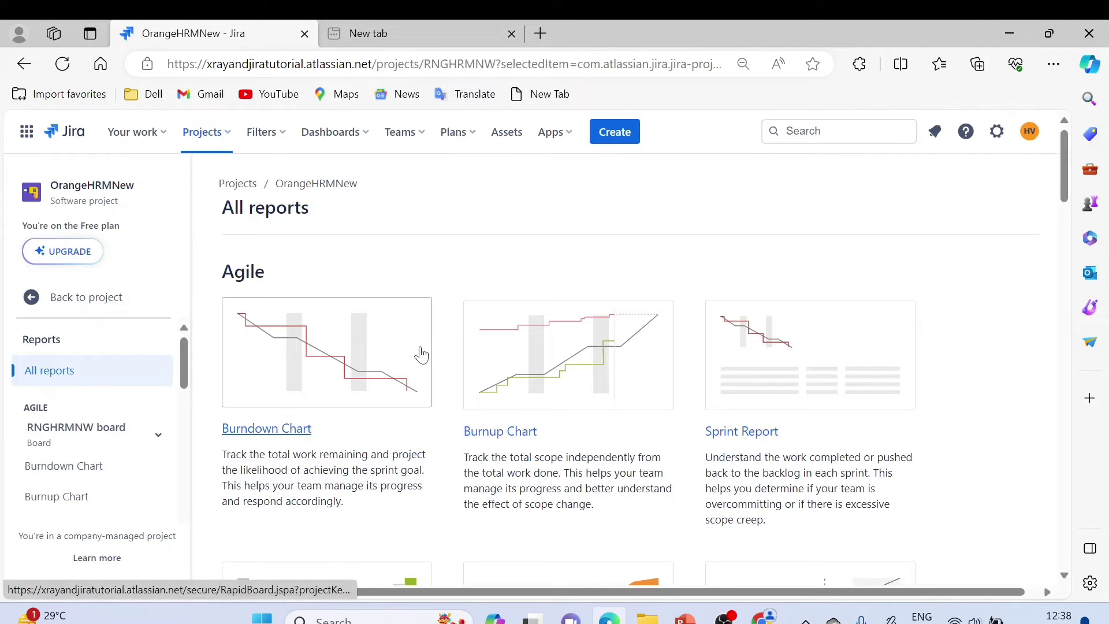
scroll(618, 364, "down", 5)
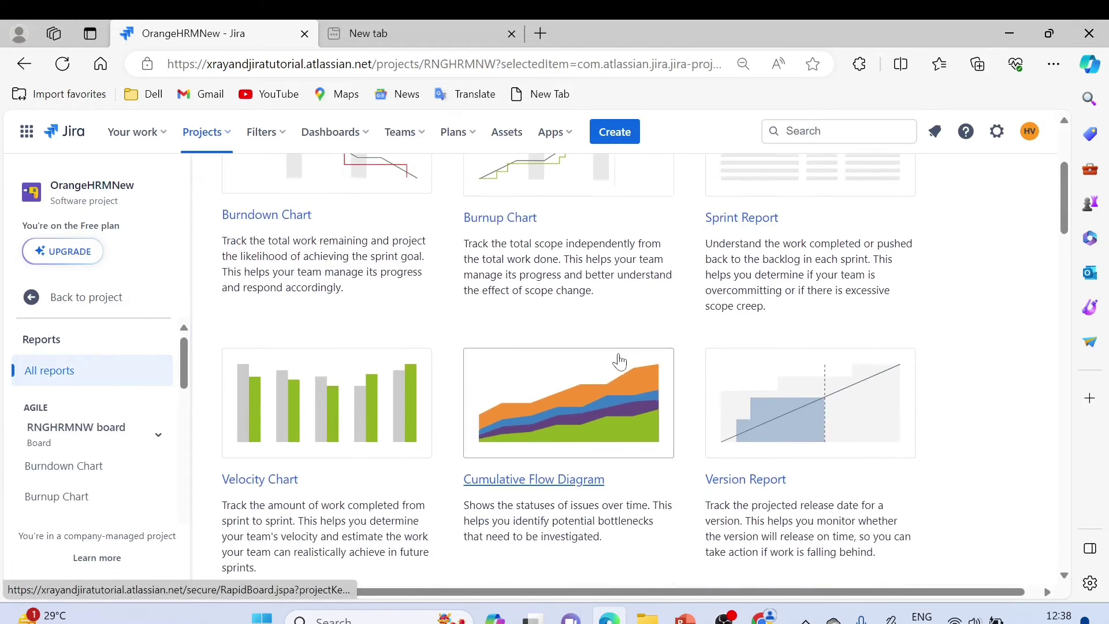
scroll(619, 355, "up", 5)
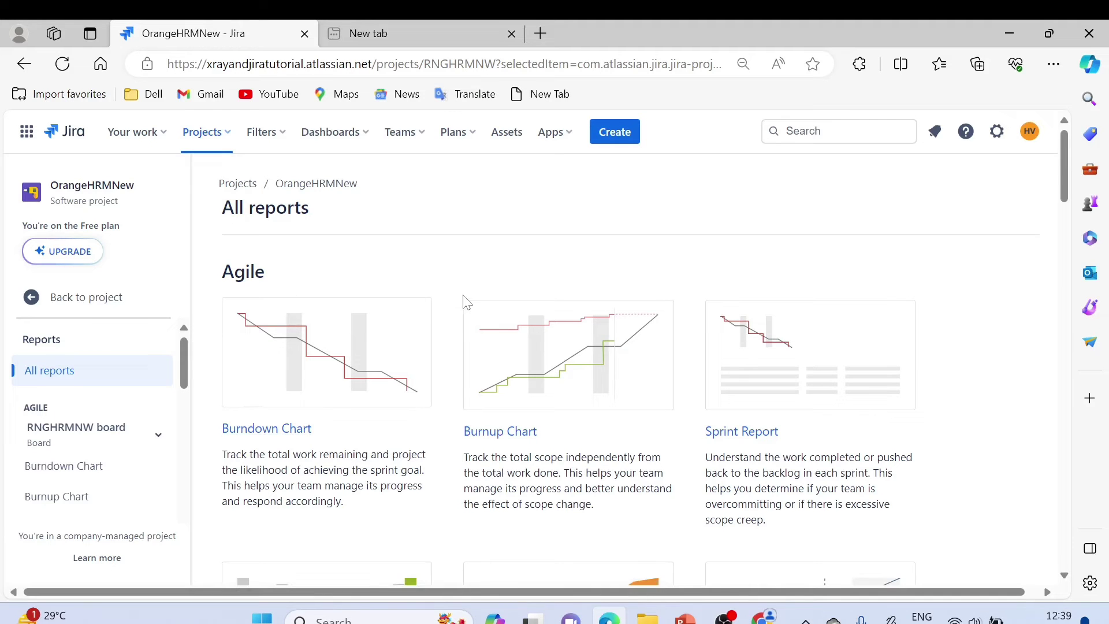
scroll(466, 302, "down", 4)
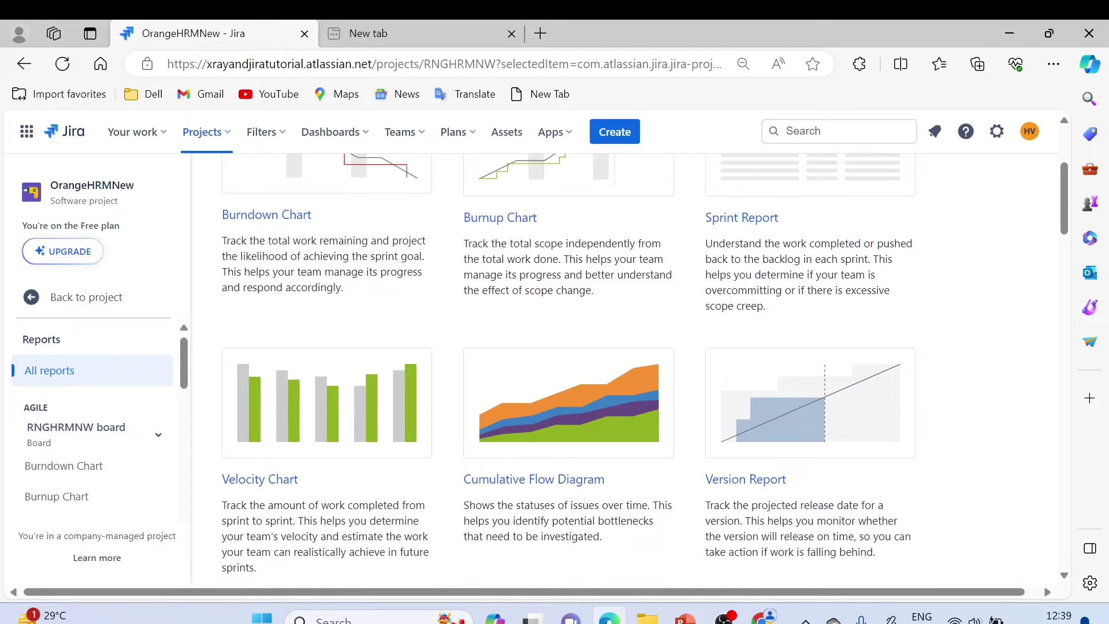
scroll(668, 350, "down", 7)
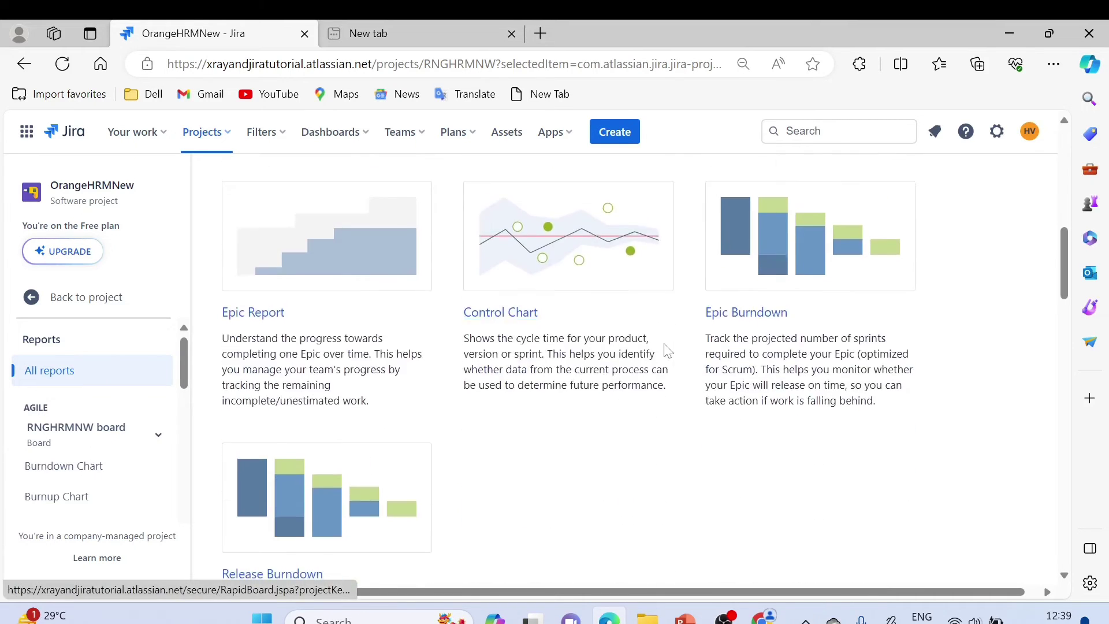
scroll(667, 349, "up", 5)
scroll(668, 349, "up", 2)
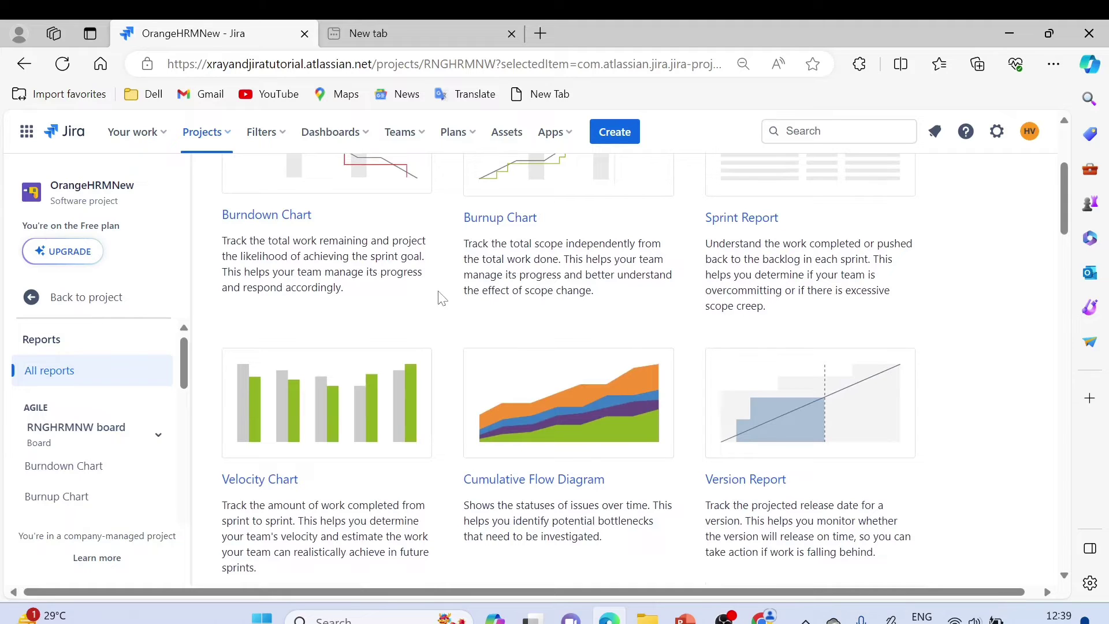
Return from the reports to the project navigation and open the project's Goals page
left_click(93, 297)
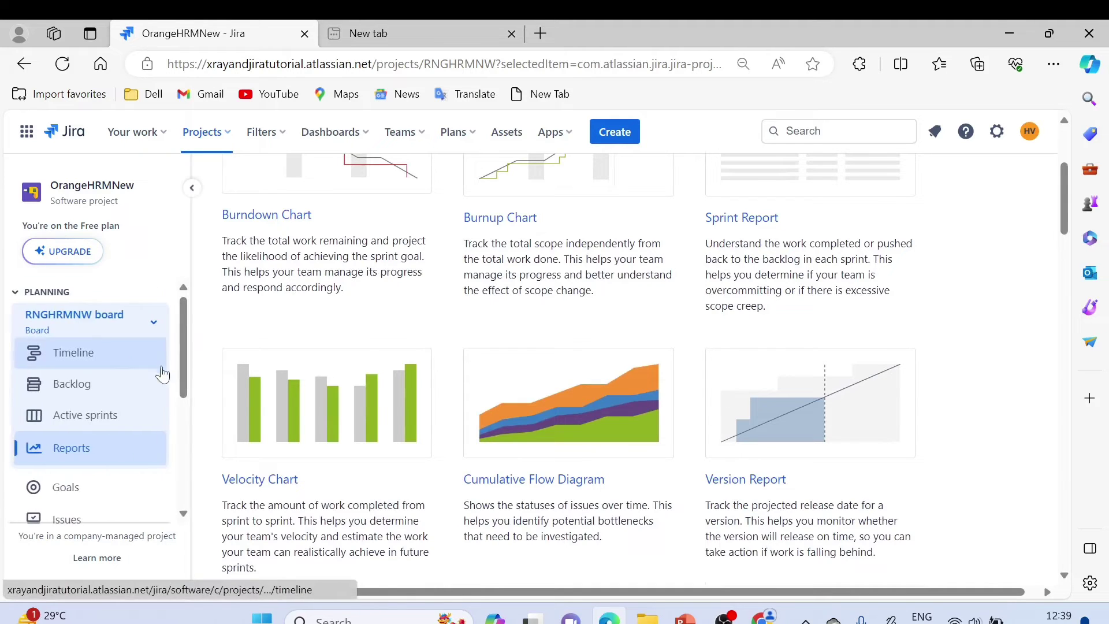
scroll(100, 435, "down", 1)
left_click(92, 450)
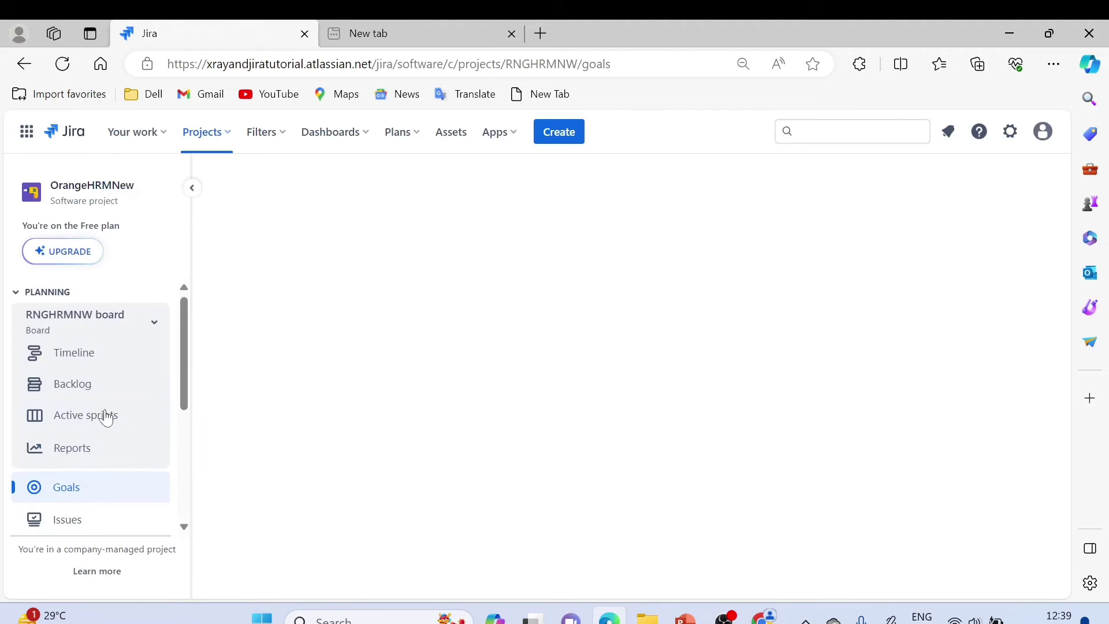
scroll(93, 416, "down", 1)
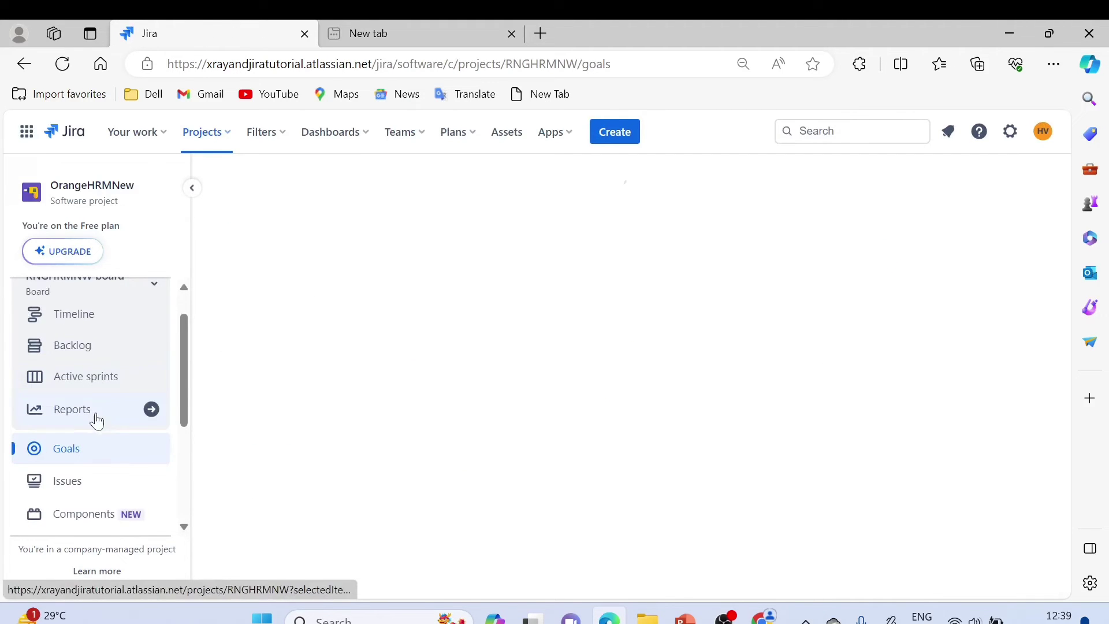
Open the project's Issues page and look through the predefined issue filters
left_click(74, 478)
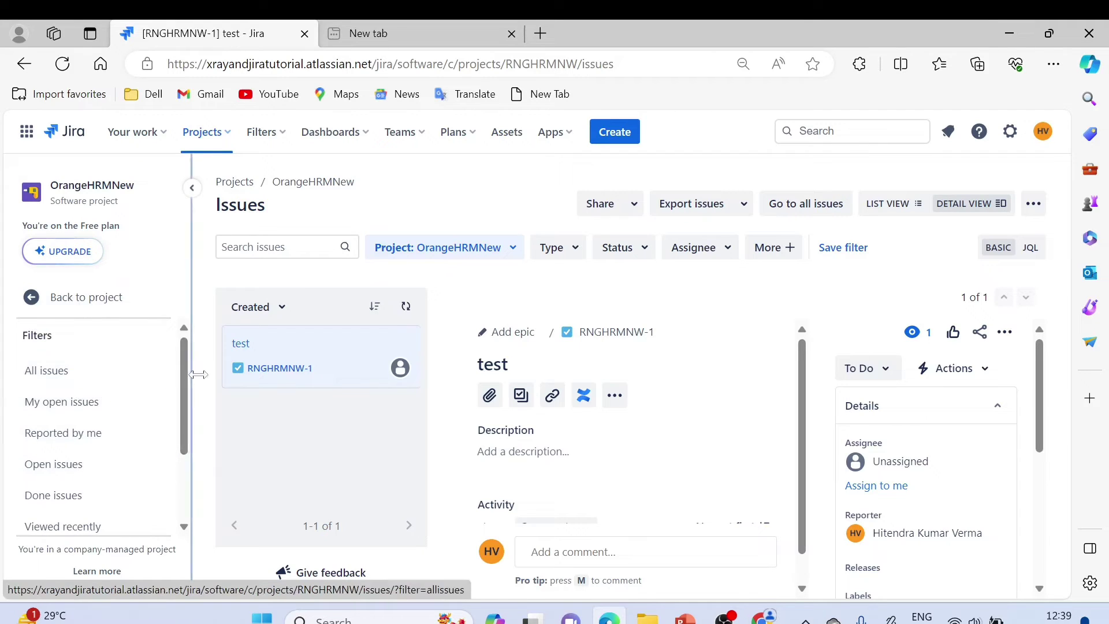
scroll(104, 433, "down", 1)
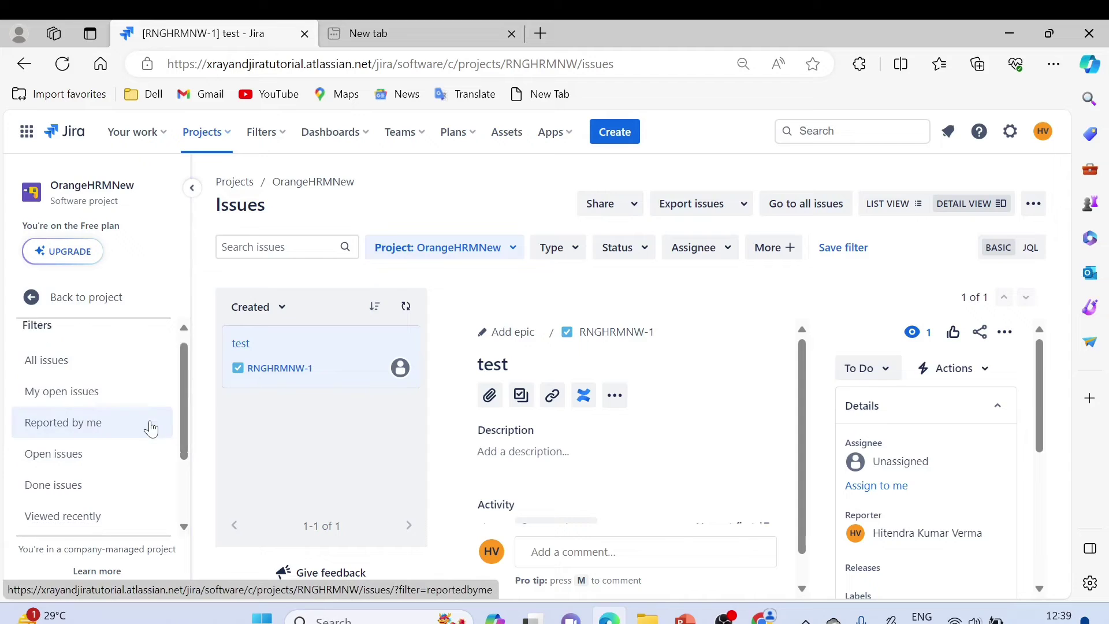
scroll(115, 436, "down", 1)
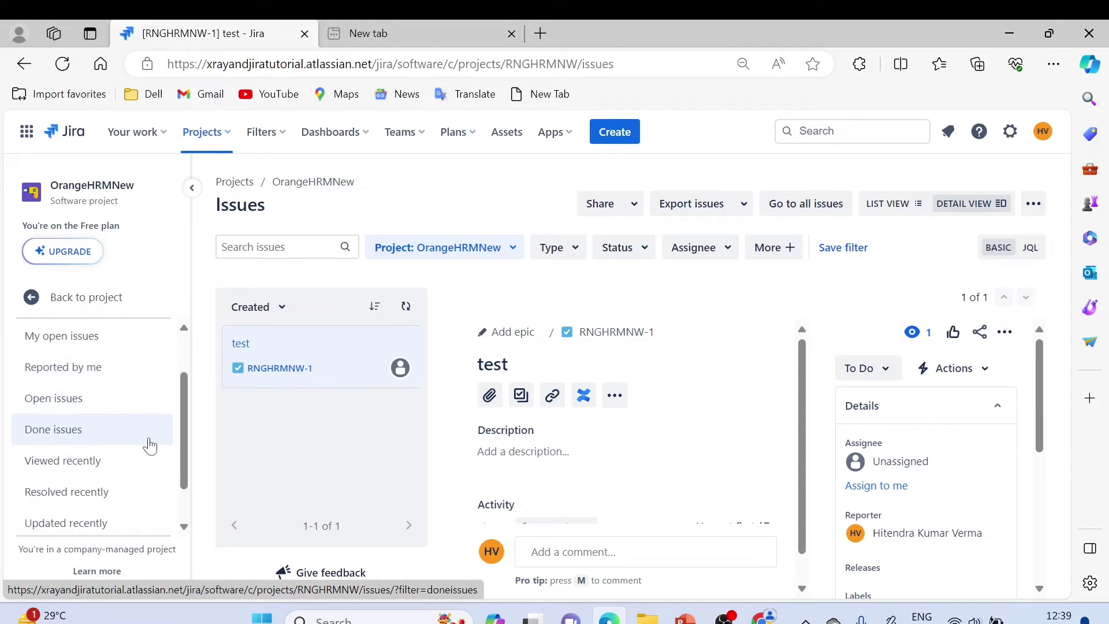
Return from the issue filters to the project navigation and open the project's Components page
left_click(122, 295)
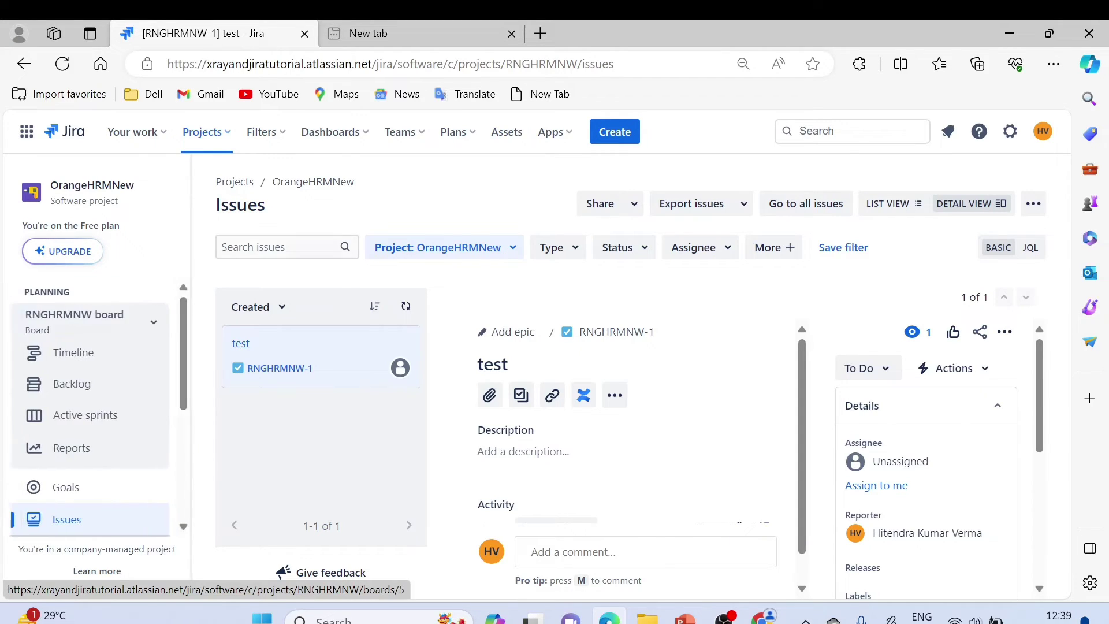
scroll(159, 346, "down", 2)
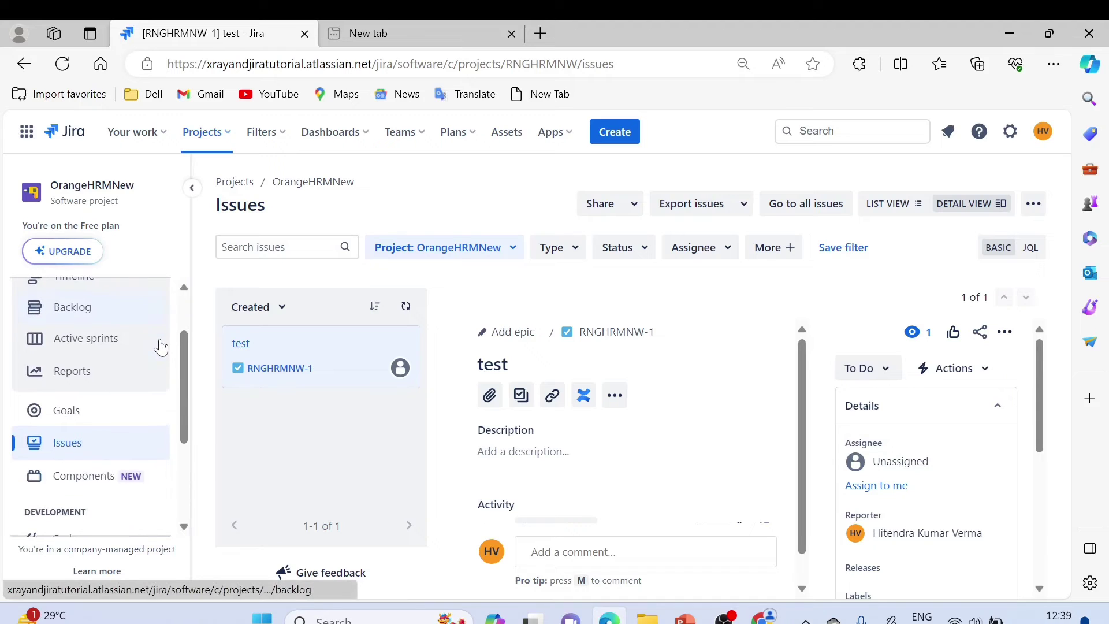
left_click(97, 478)
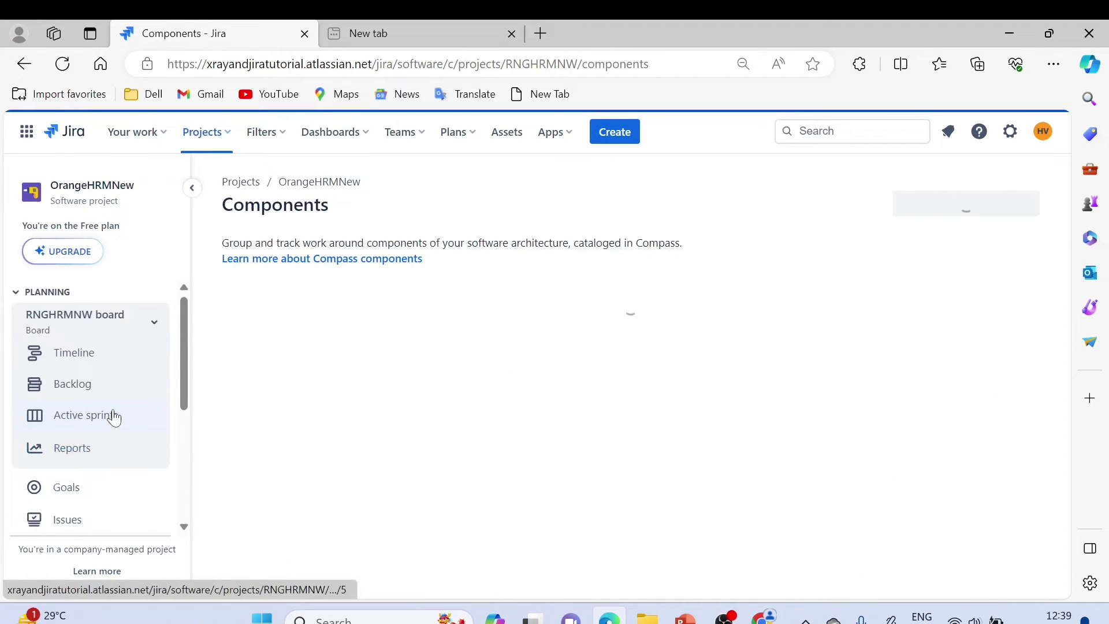
Look over the project's planning and development sections and open its Code page
scroll(112, 416, "down", 3)
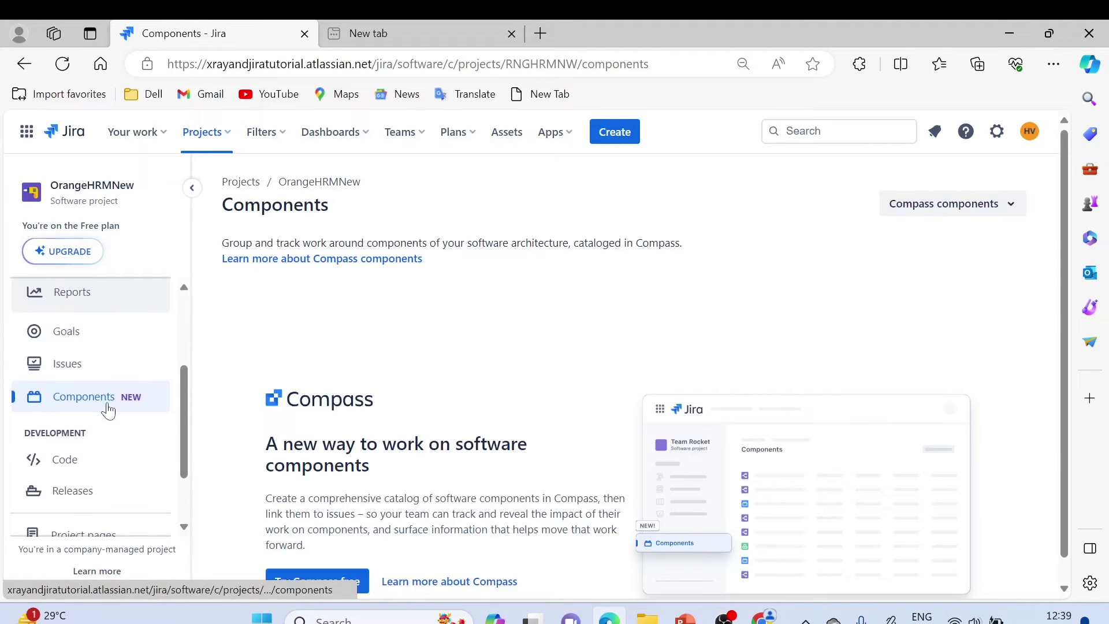
scroll(112, 404, "down", 1)
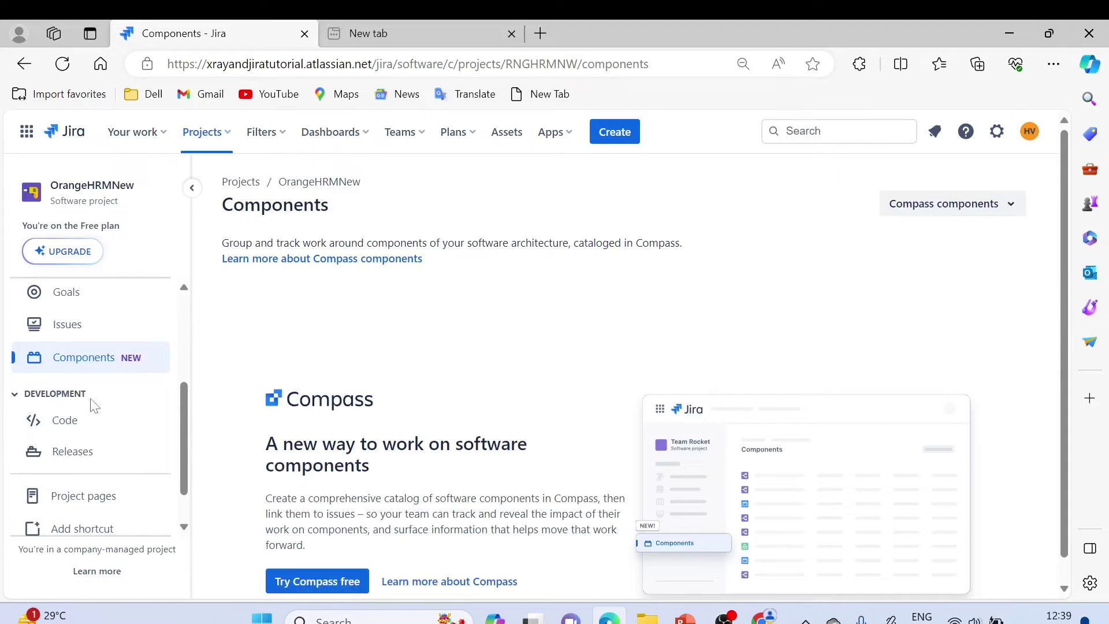
scroll(94, 405, "up", 3)
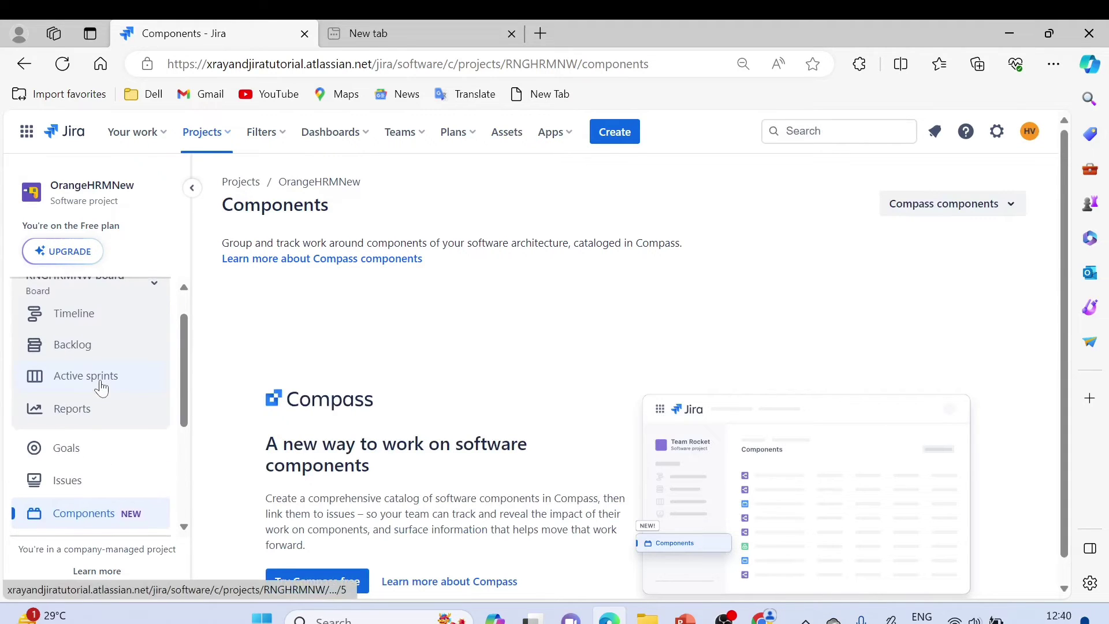
scroll(101, 387, "up", 1)
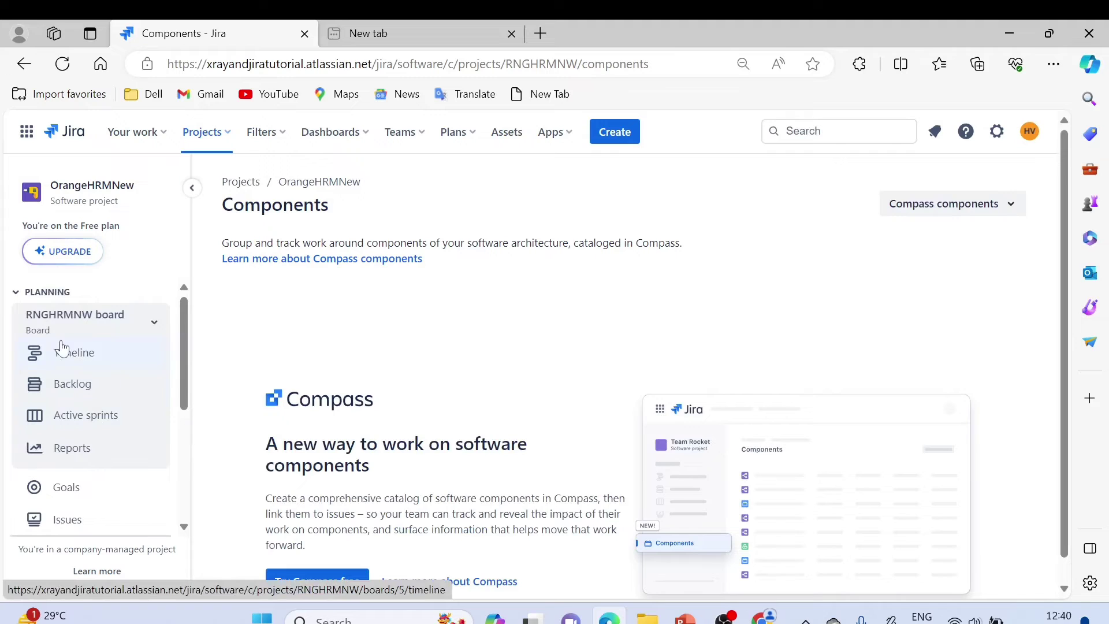
scroll(104, 364, "down", 5)
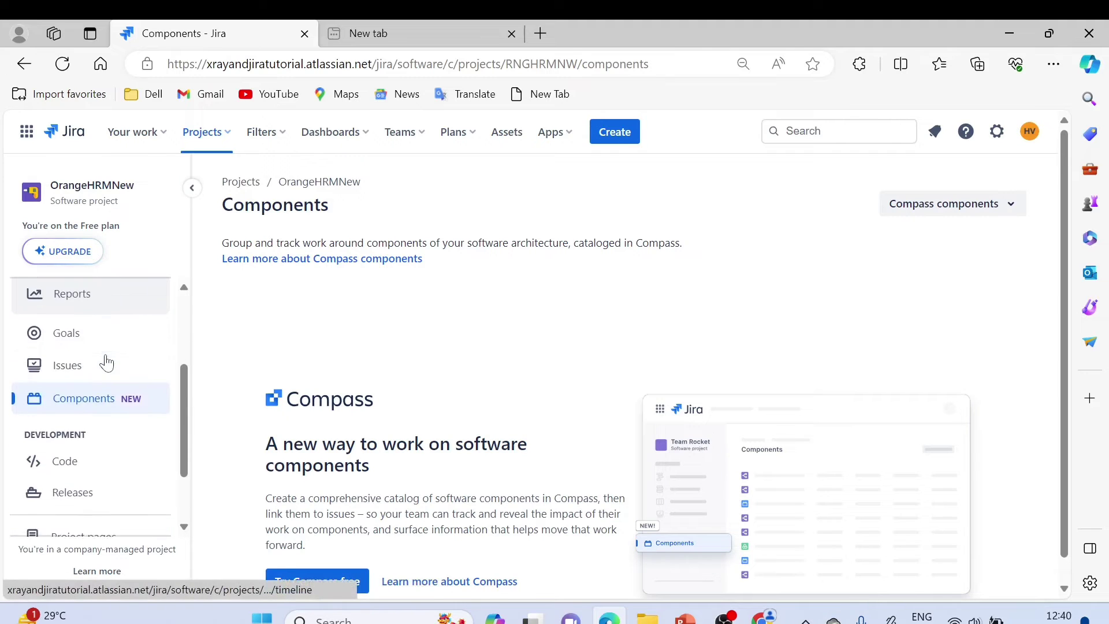
left_click(102, 374)
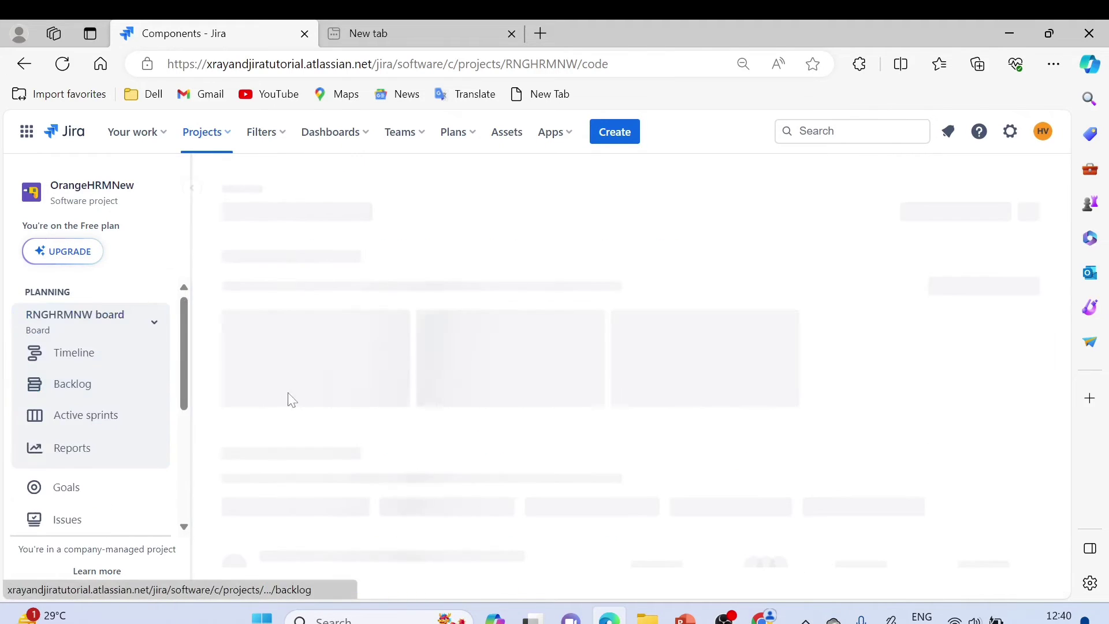
Examine the Code page's source code management integrations, including Bitbucket, GitHub, GitLab and the options for connecting providers
scroll(67, 370, "down", 1)
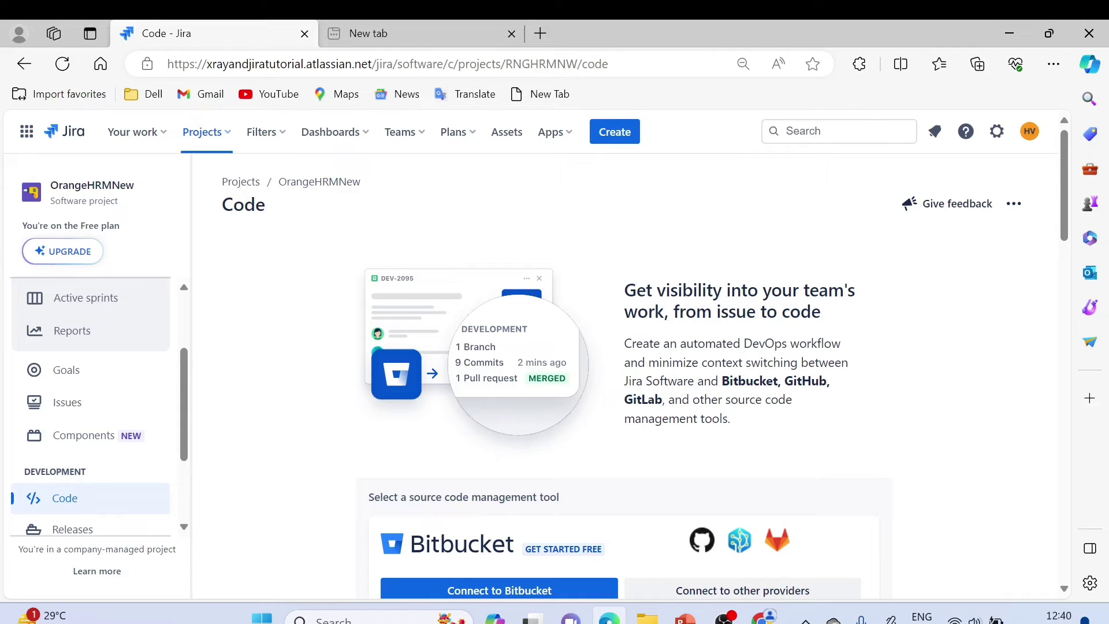
left_click_drag(722, 381, 785, 399)
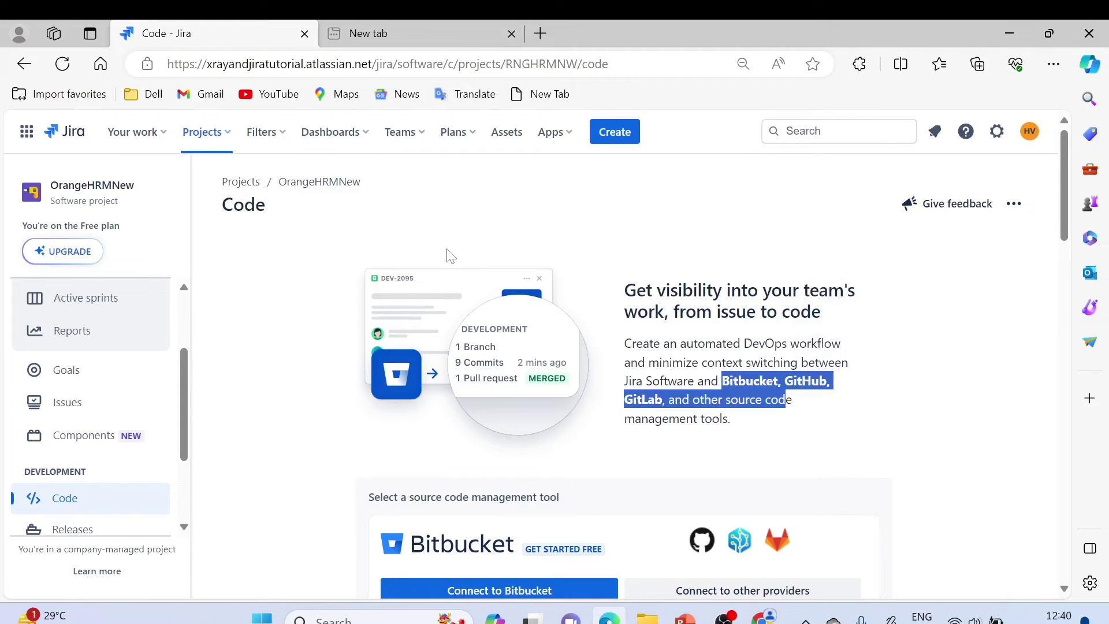
scroll(426, 256, "down", 2)
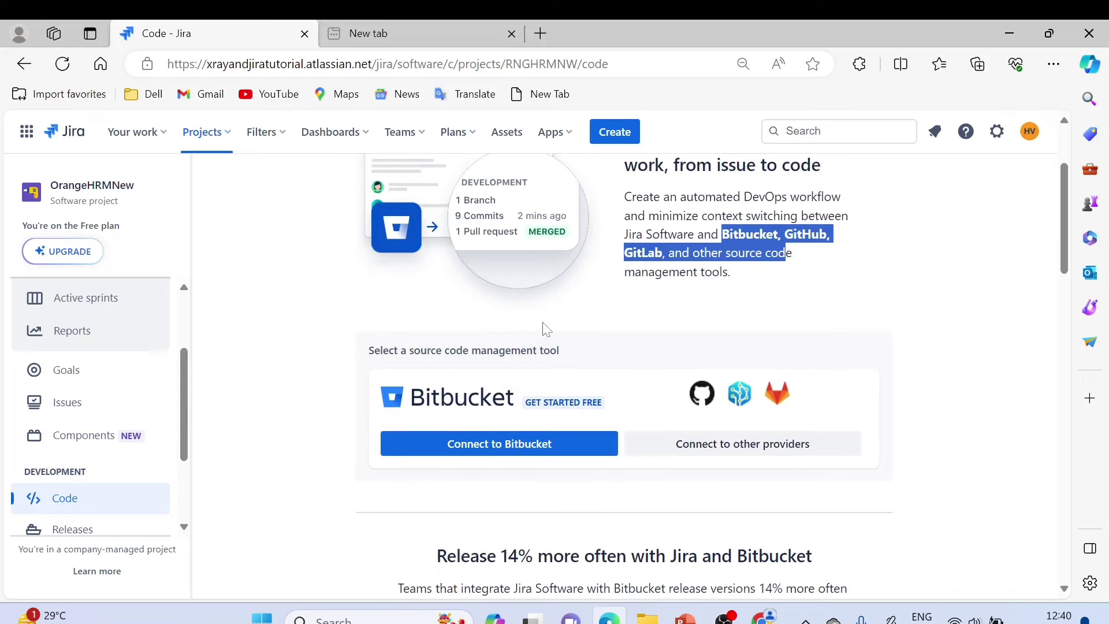
scroll(546, 329, "up", 2)
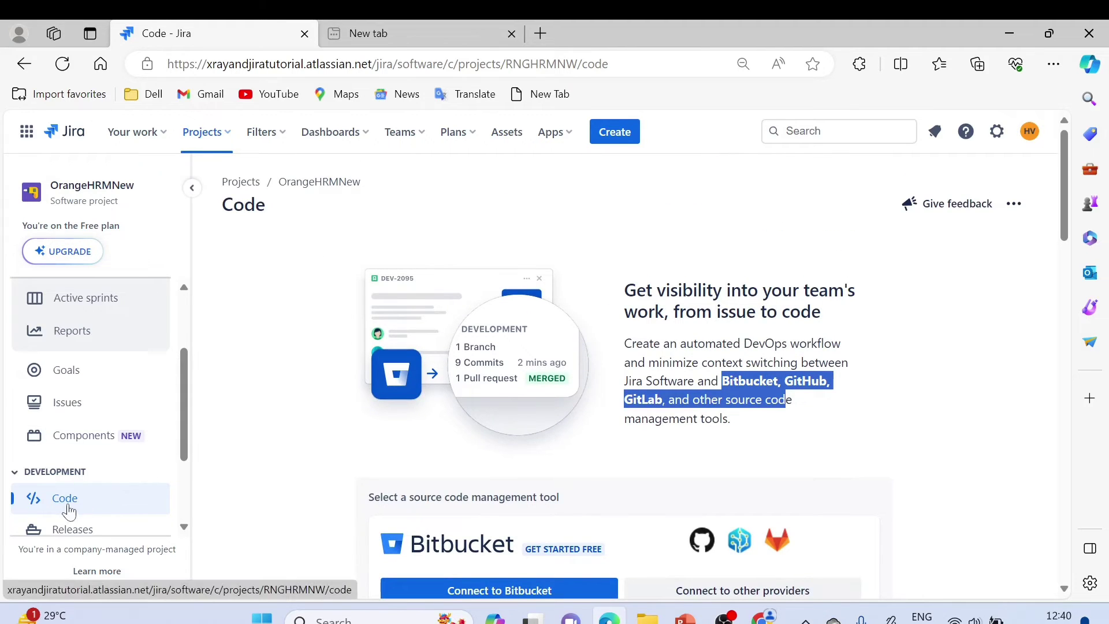
scroll(728, 379, "down", 1)
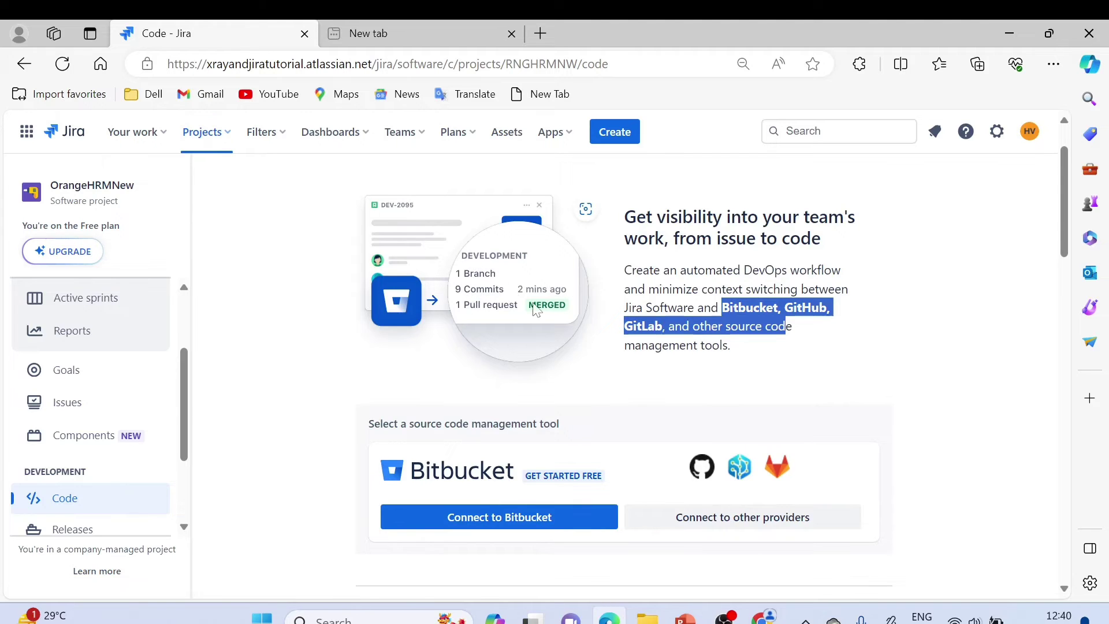
scroll(535, 307, "down", 1)
scroll(676, 398, "down", 2)
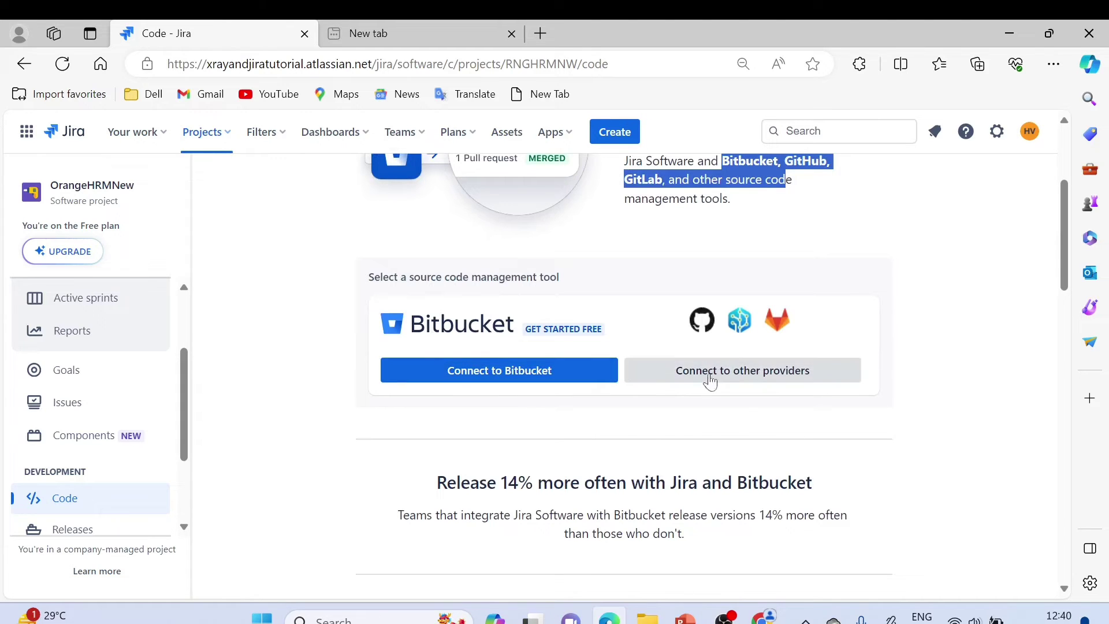
scroll(742, 339, "up", 2)
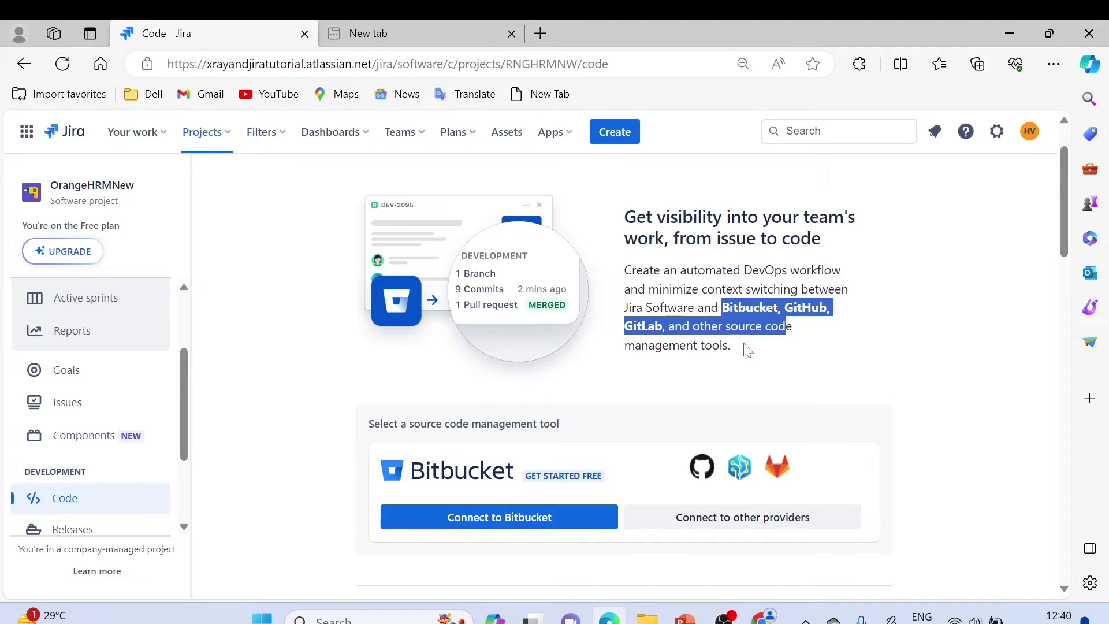
scroll(716, 370, "down", 2)
scroll(717, 369, "up", 3)
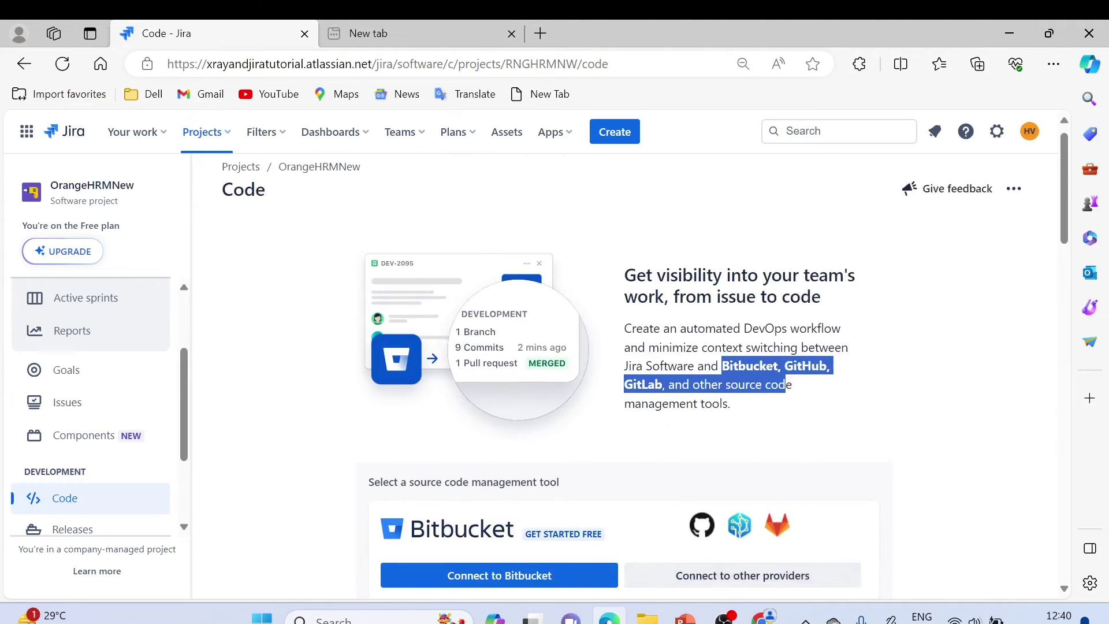
scroll(549, 403, "down", 1)
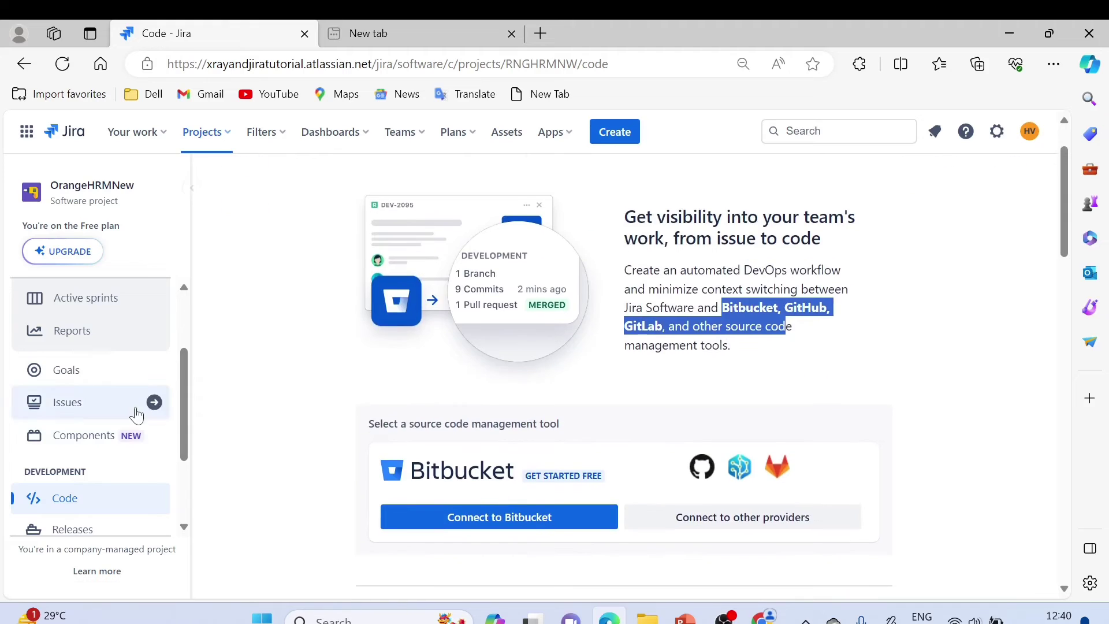
View the project's Releases page, and open its Project pages section
scroll(190, 395, "down", 2)
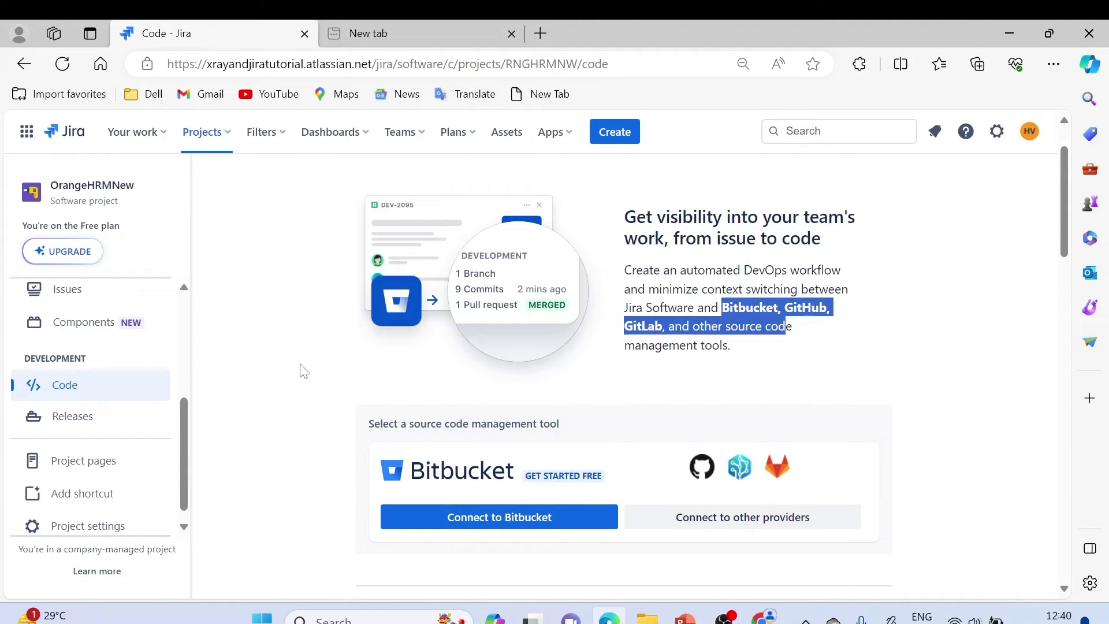
left_click(85, 419)
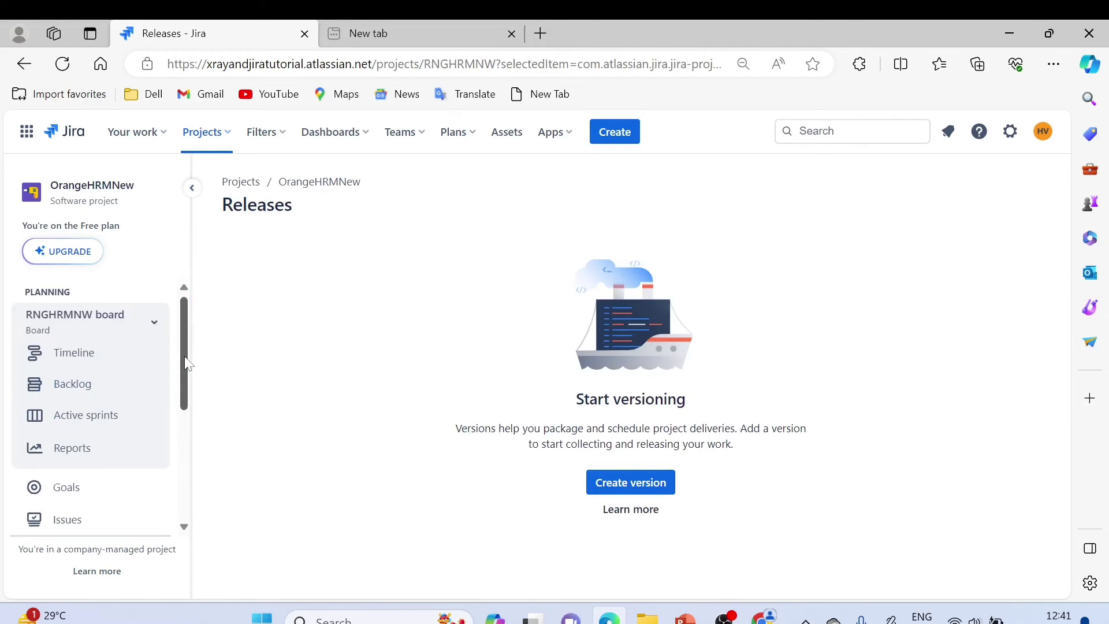
left_click_drag(184, 356, 186, 421)
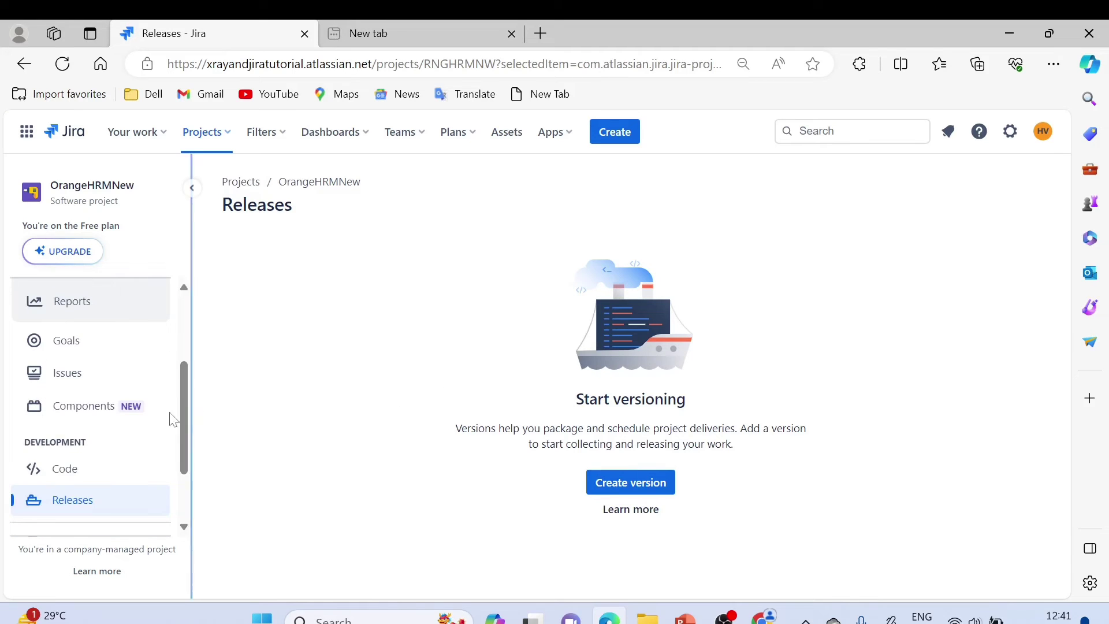
scroll(82, 427, "down", 3)
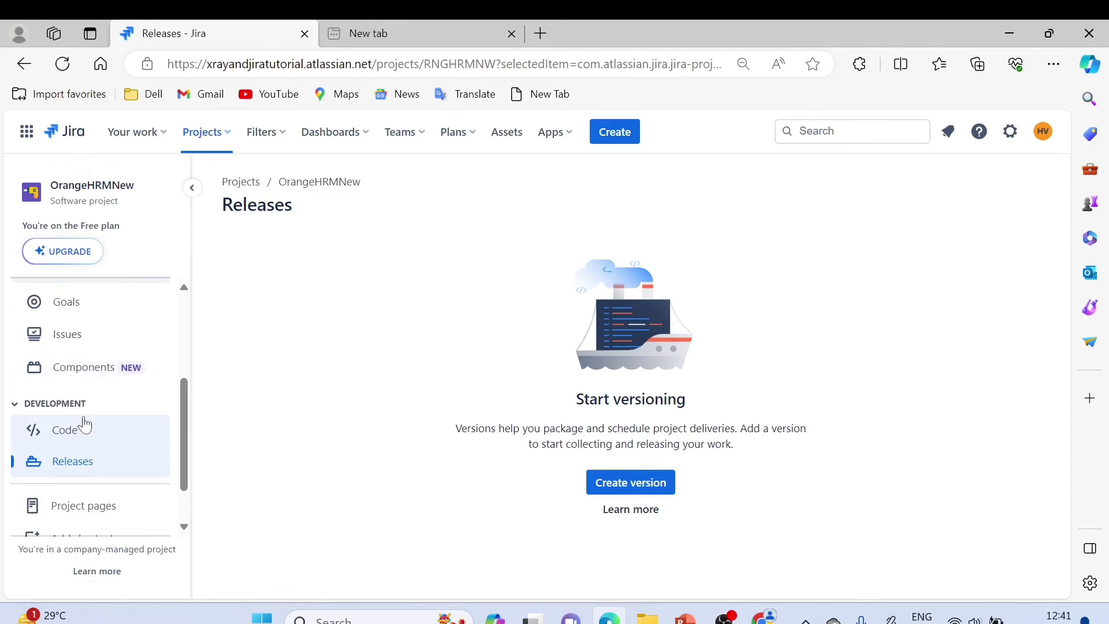
left_click(80, 457)
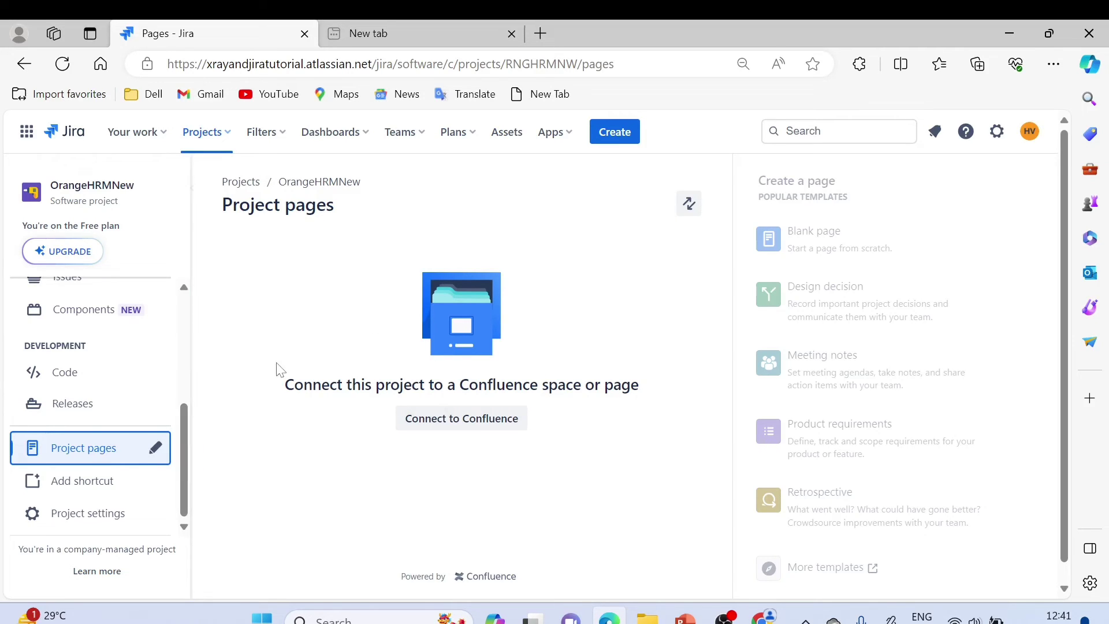
Examine the kinds of items that can be added to the project, including shortcuts, and cancel without adding one
left_click(82, 483)
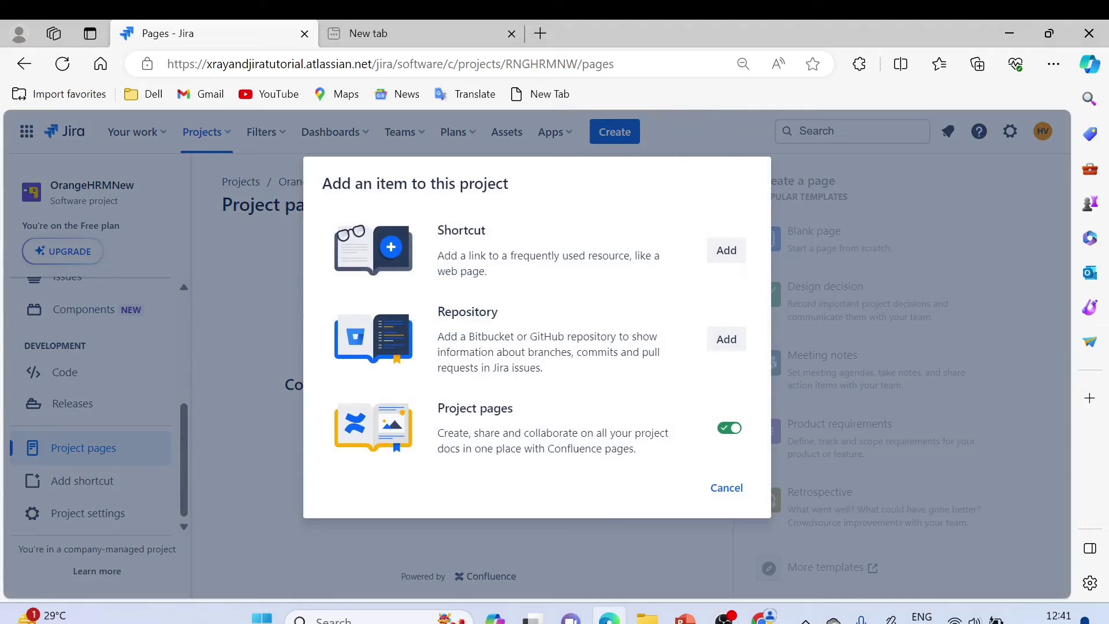
left_click_drag(451, 255, 661, 270)
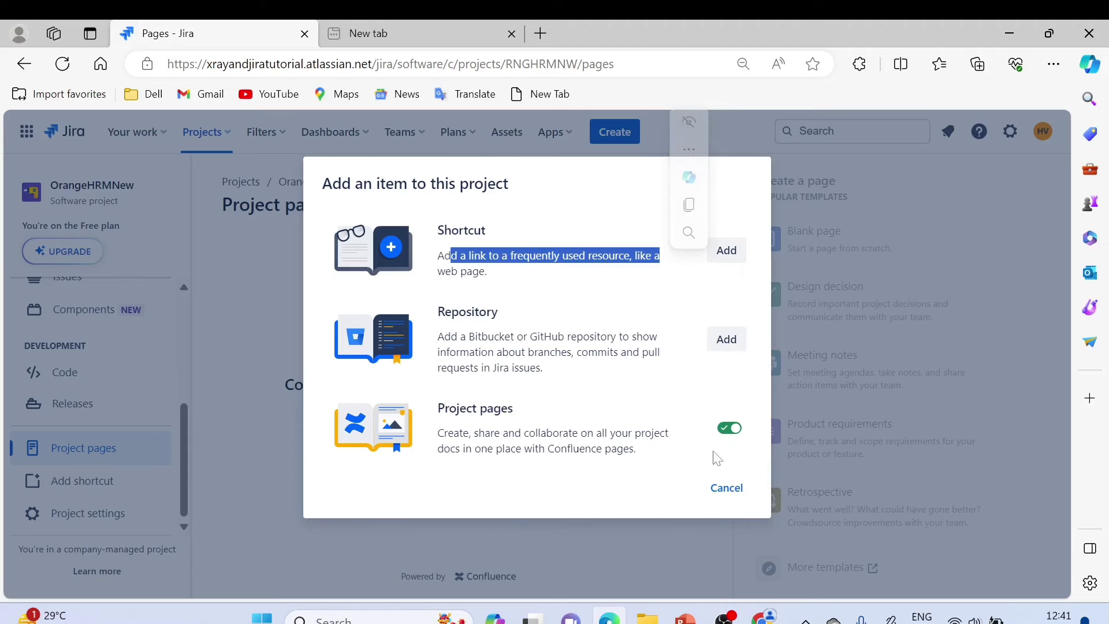
left_click(725, 487)
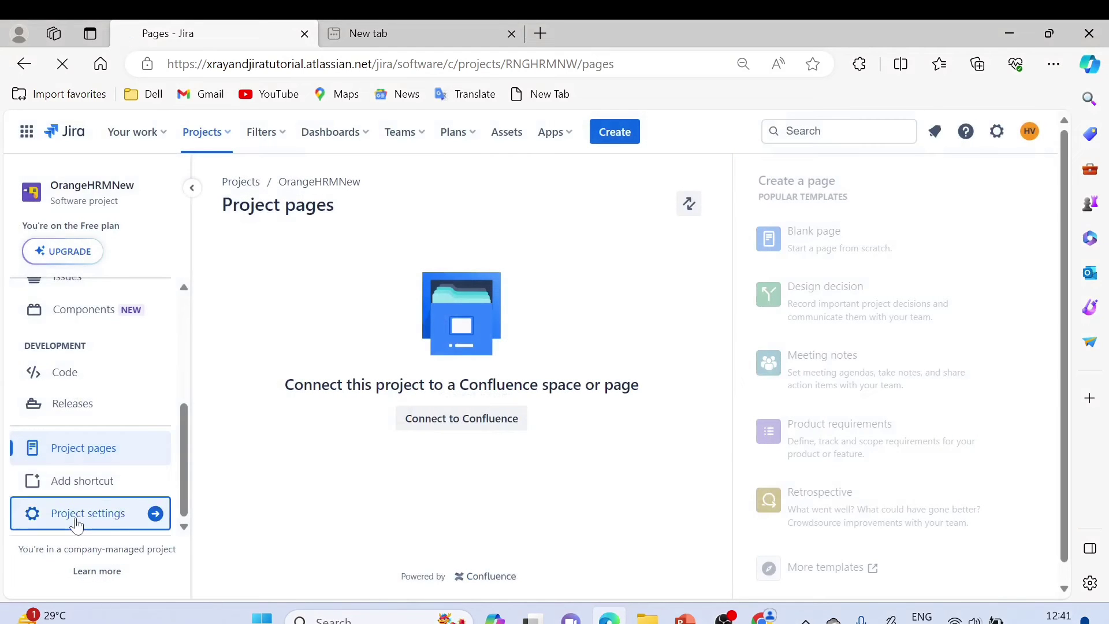
Open the project settings and review the project's Details fields, from name, key and URL down to avatar and description
left_click(151, 513)
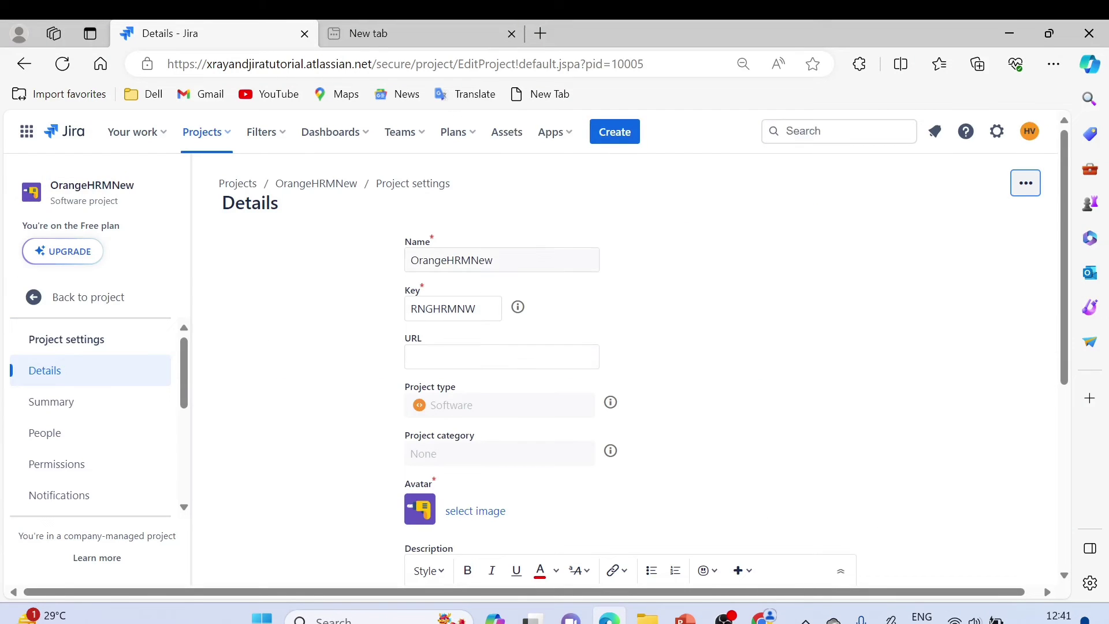
key("Tab")
key("Tab")
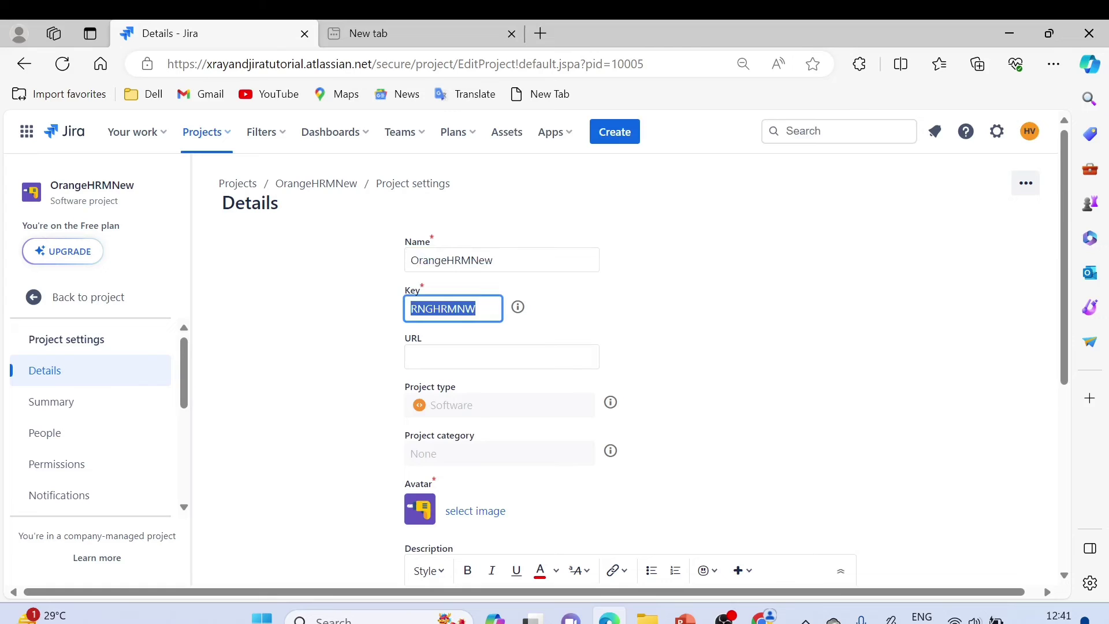
scroll(599, 347, "down", 1)
key("Tab")
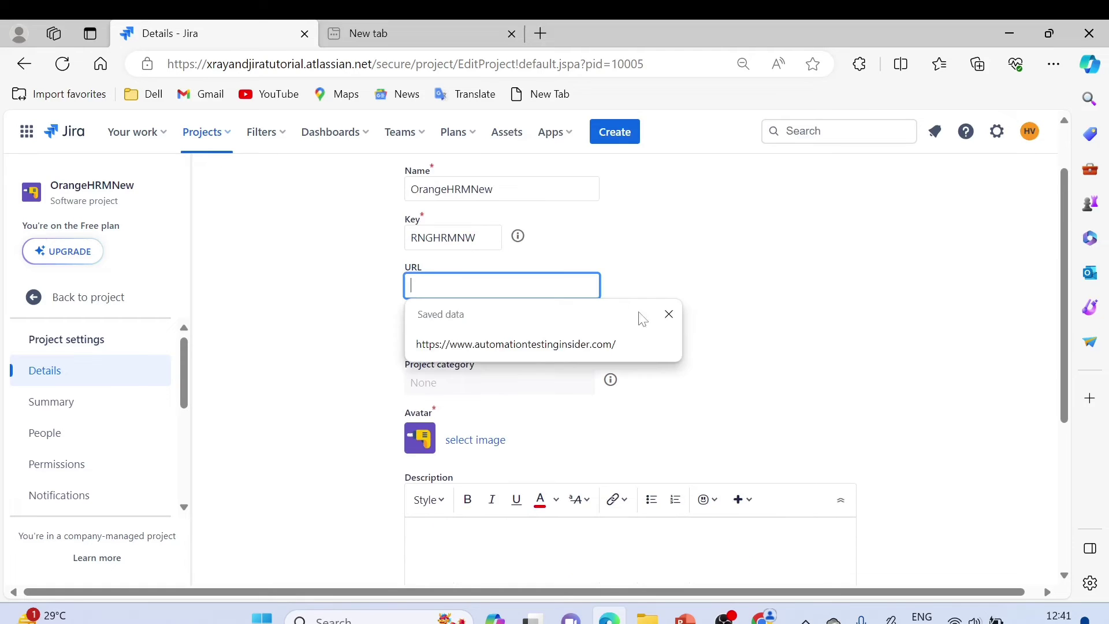
left_click(798, 261)
scroll(680, 389, "down", 2)
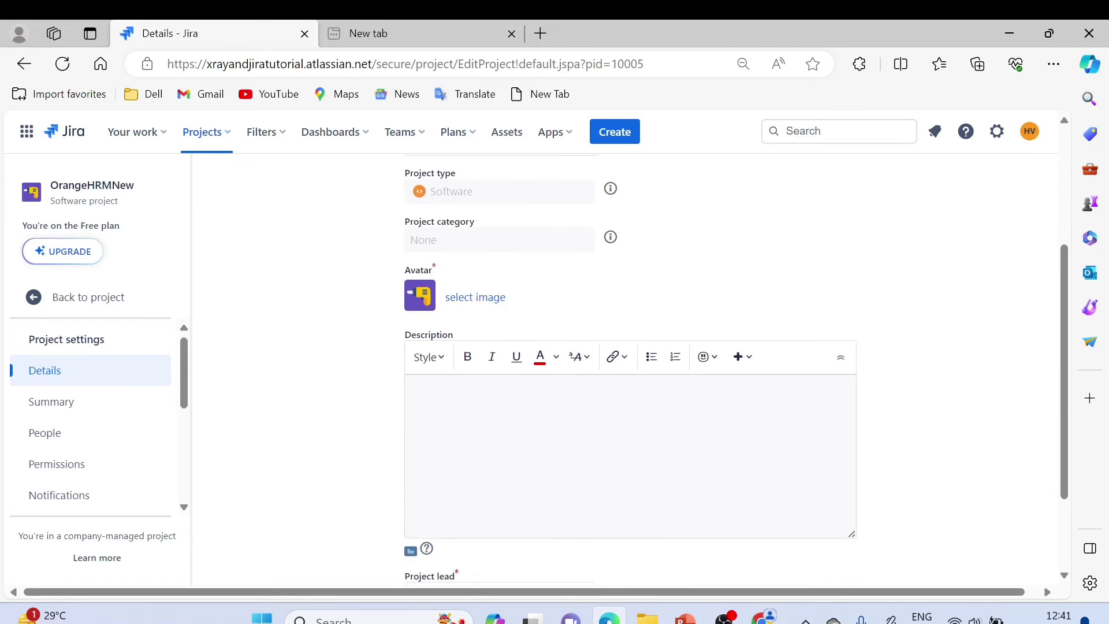
Open the Summary of the project settings and examine its issue types section
left_click(64, 400)
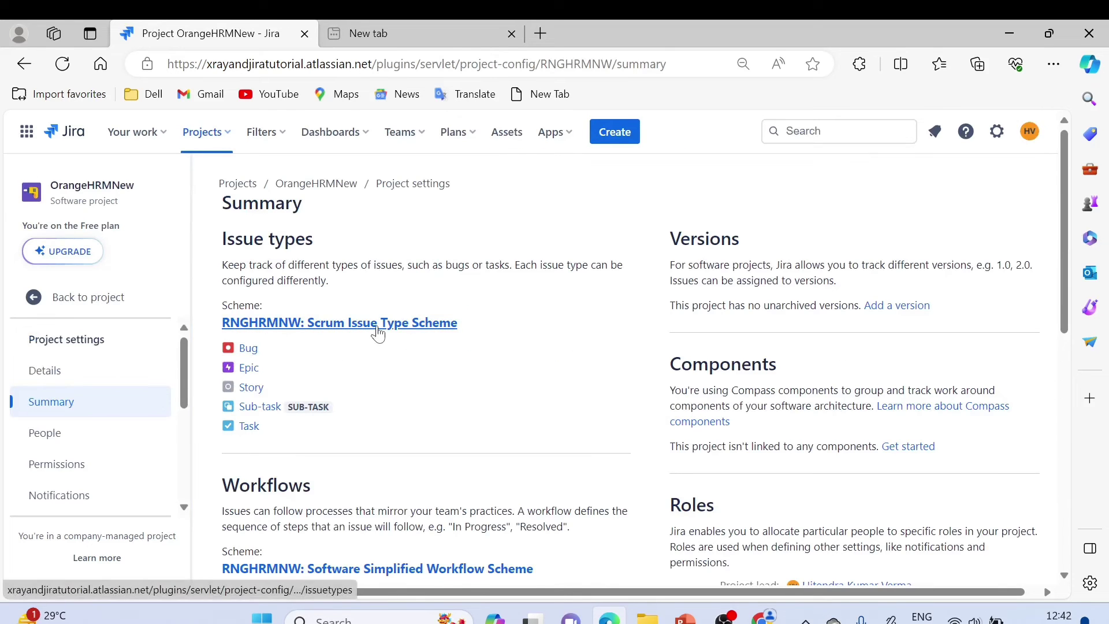
left_click_drag(227, 238, 316, 240)
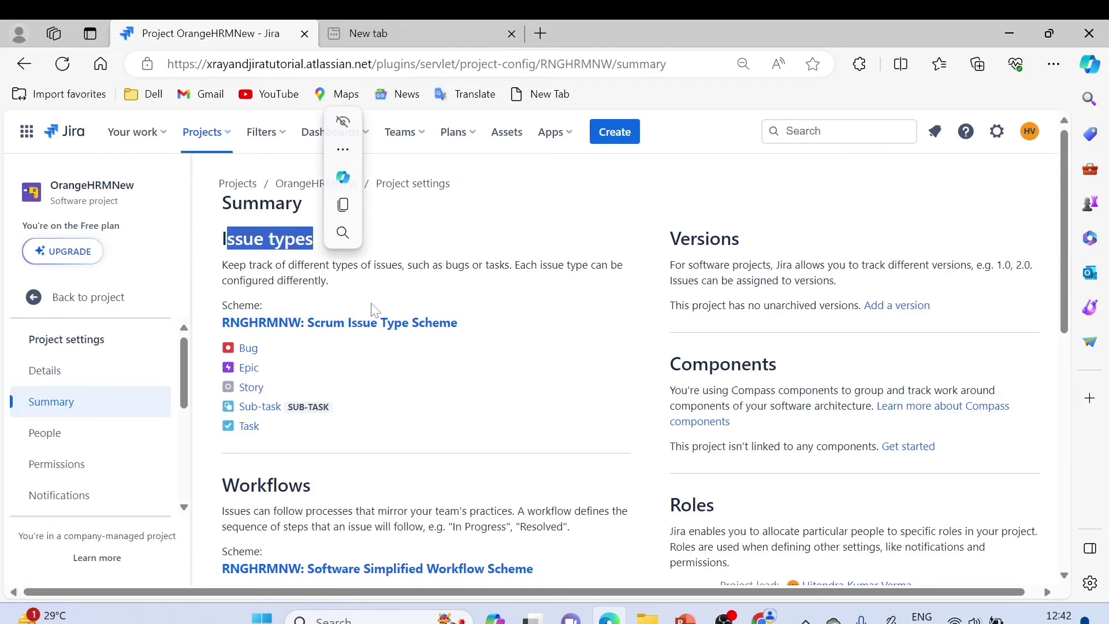
Examine the Workflows, Screens and Fields sections of the project's Summary settings, along with their schemes
scroll(421, 321, "down", 5)
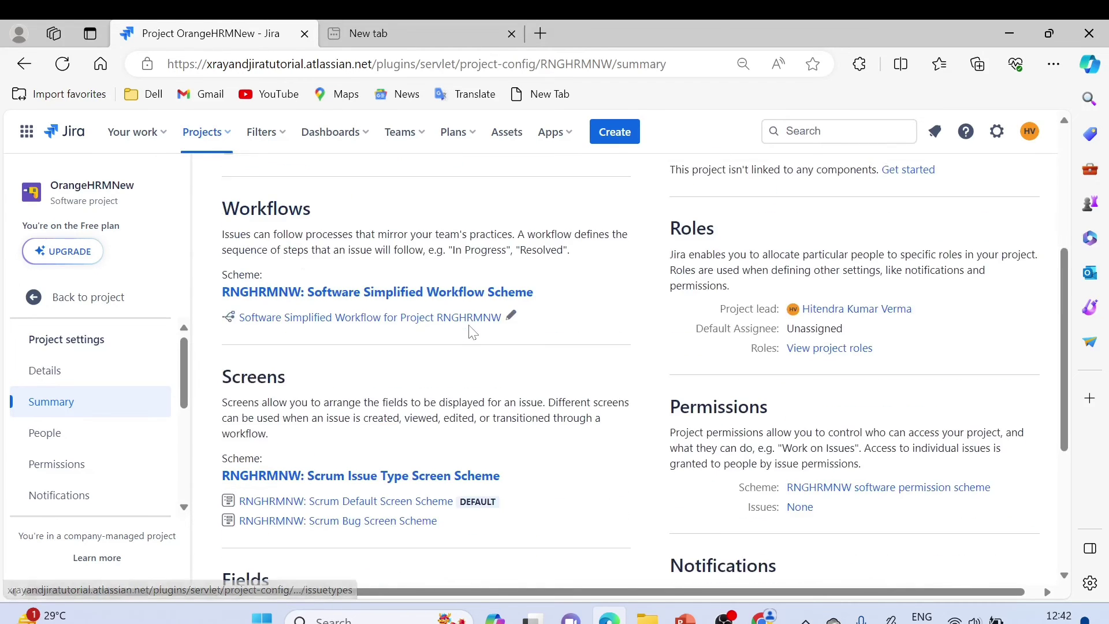
scroll(472, 334, "up", 2)
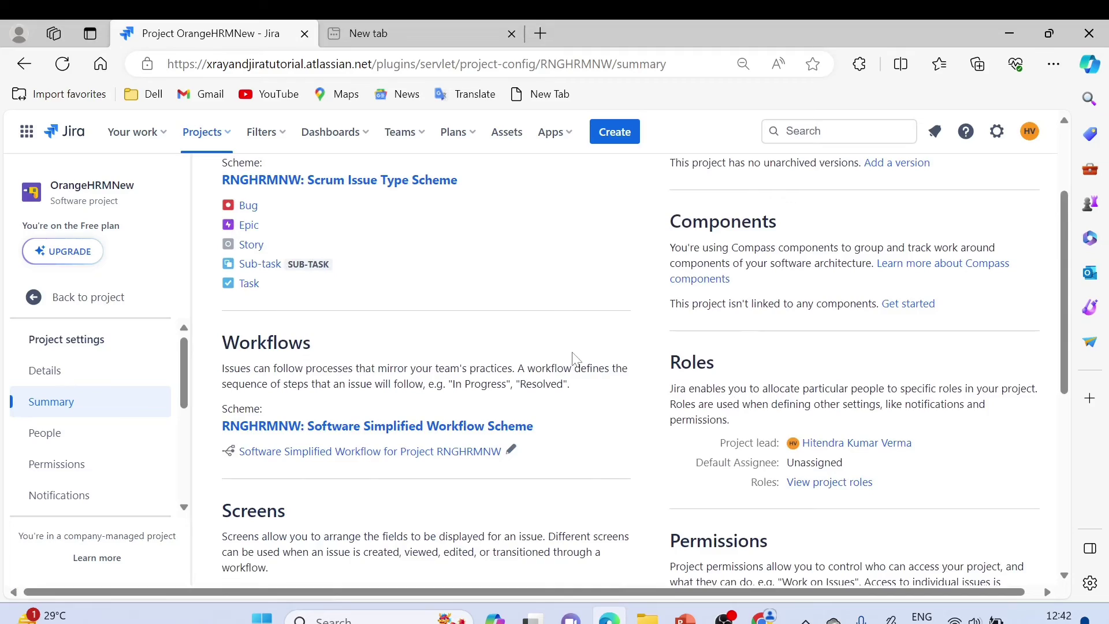
scroll(575, 362, "down", 5)
scroll(574, 362, "down", 3)
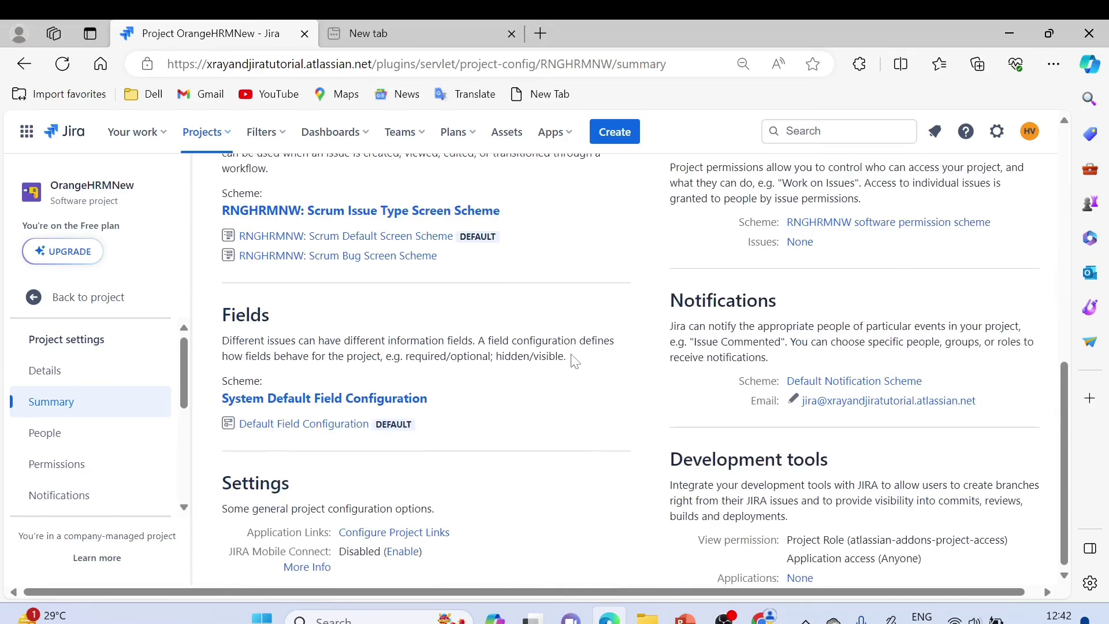
scroll(574, 361, "up", 5)
scroll(575, 362, "up", 2)
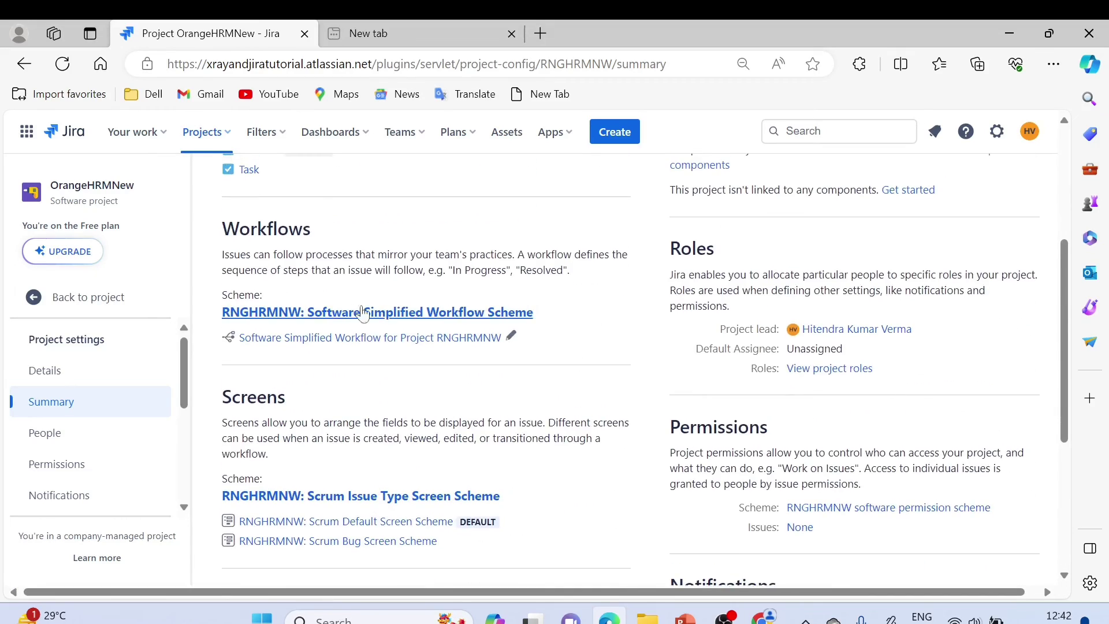
left_click_drag(223, 229, 312, 229)
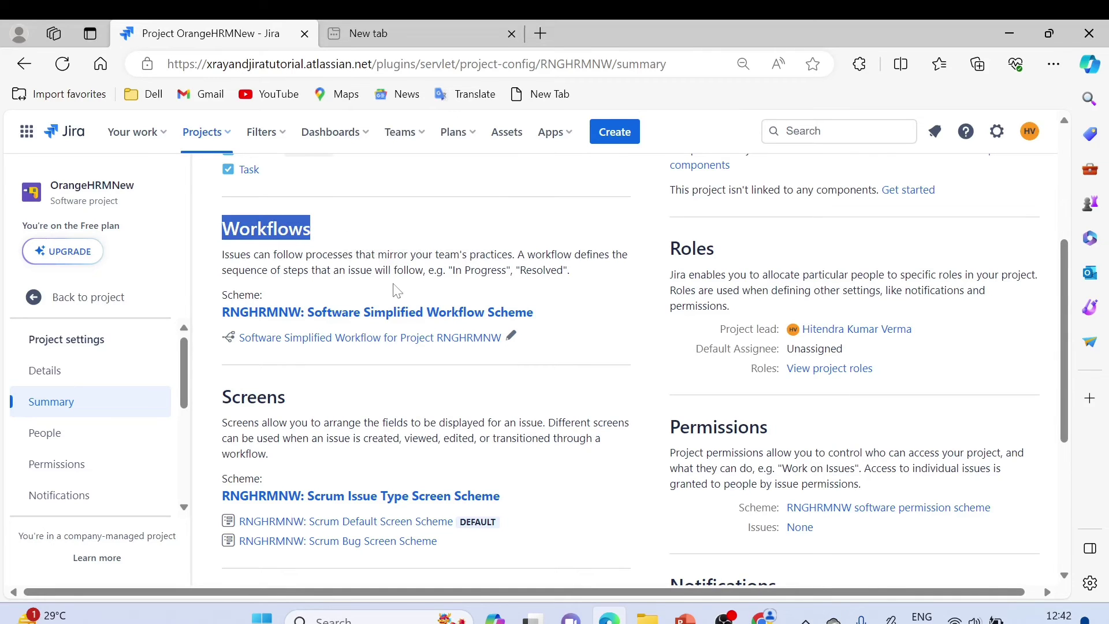
scroll(393, 289, "down", 3)
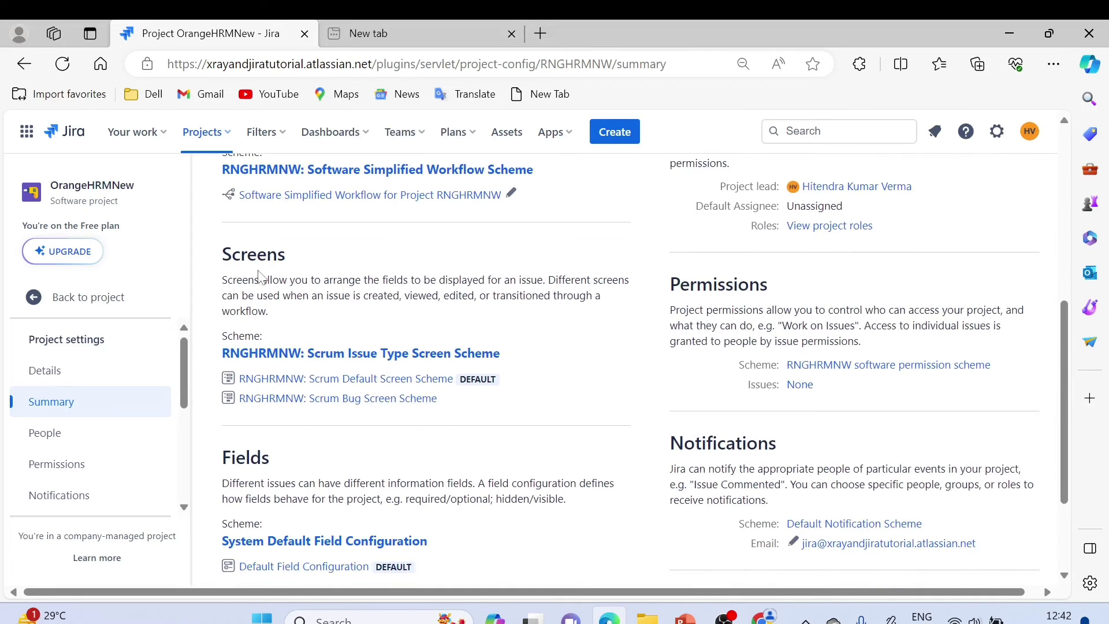
left_click_drag(223, 254, 289, 255)
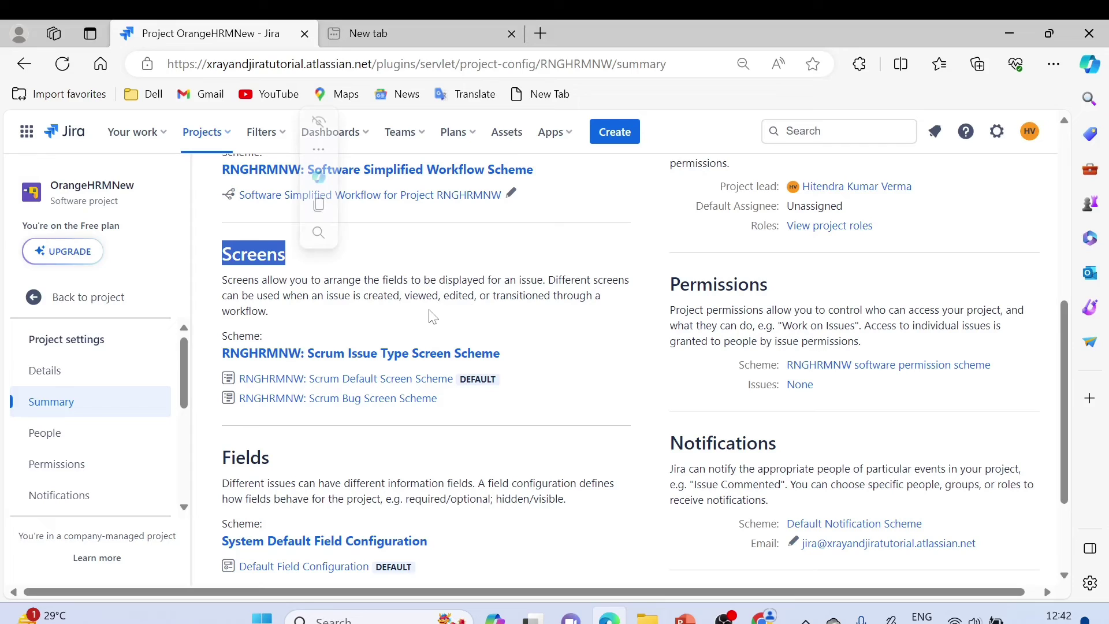
Open the project's People settings and examine the people search and the role filter options without applying any
left_click(49, 442)
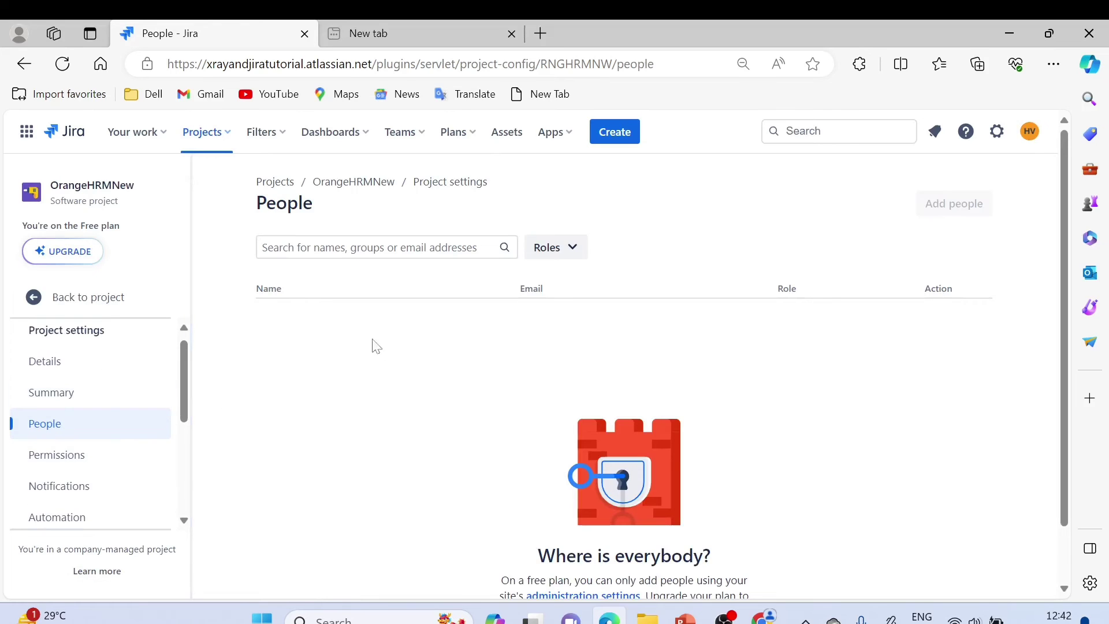
left_click(421, 247)
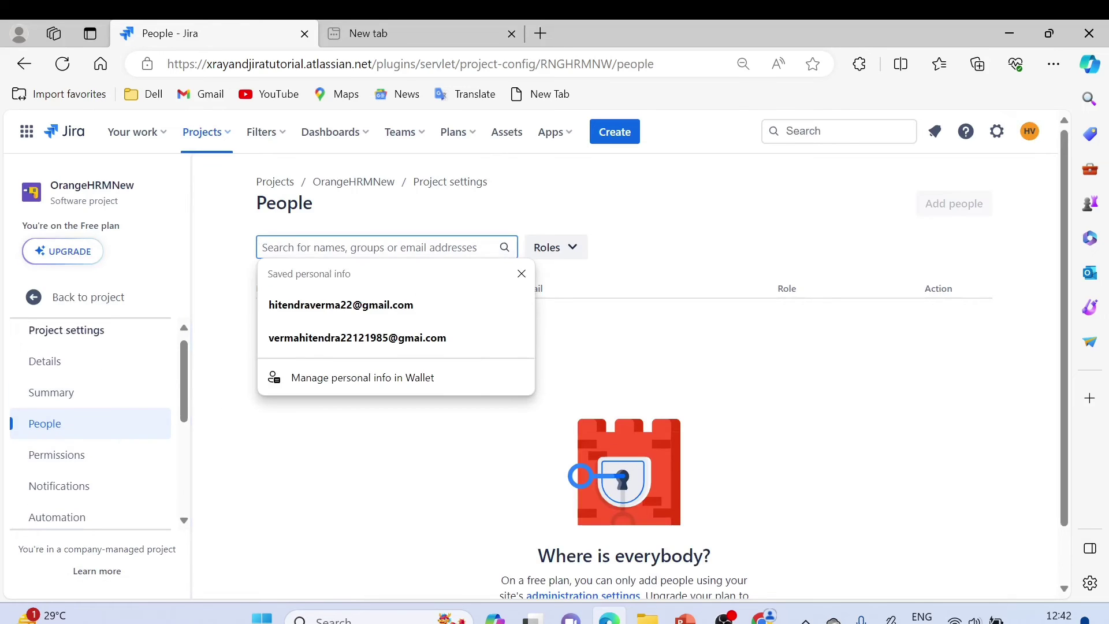
left_click(586, 292)
left_click(571, 248)
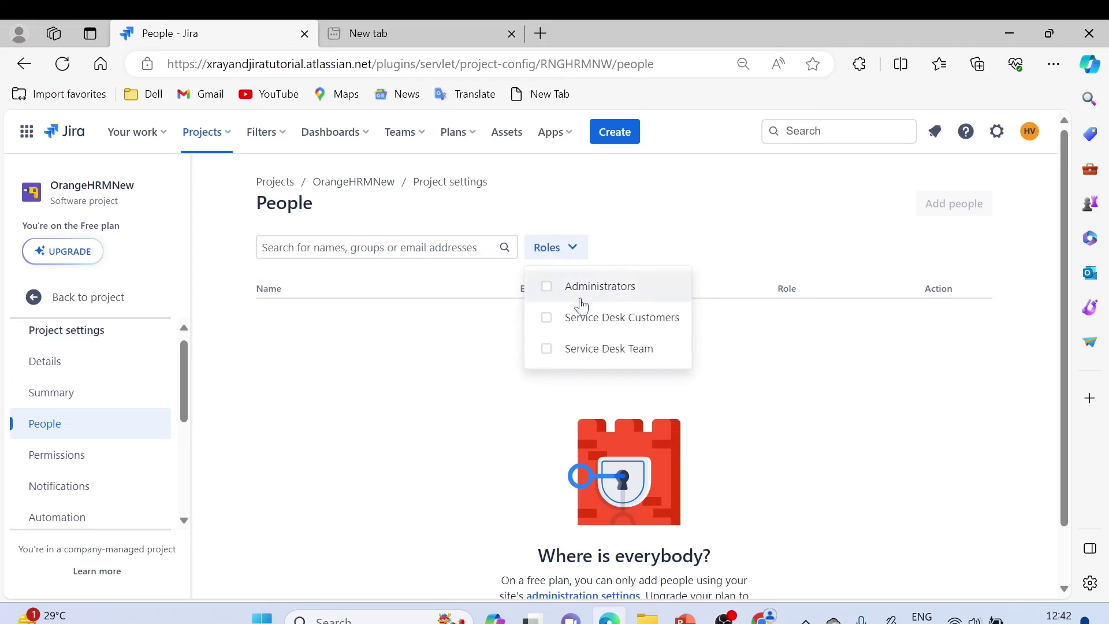
left_click(693, 218)
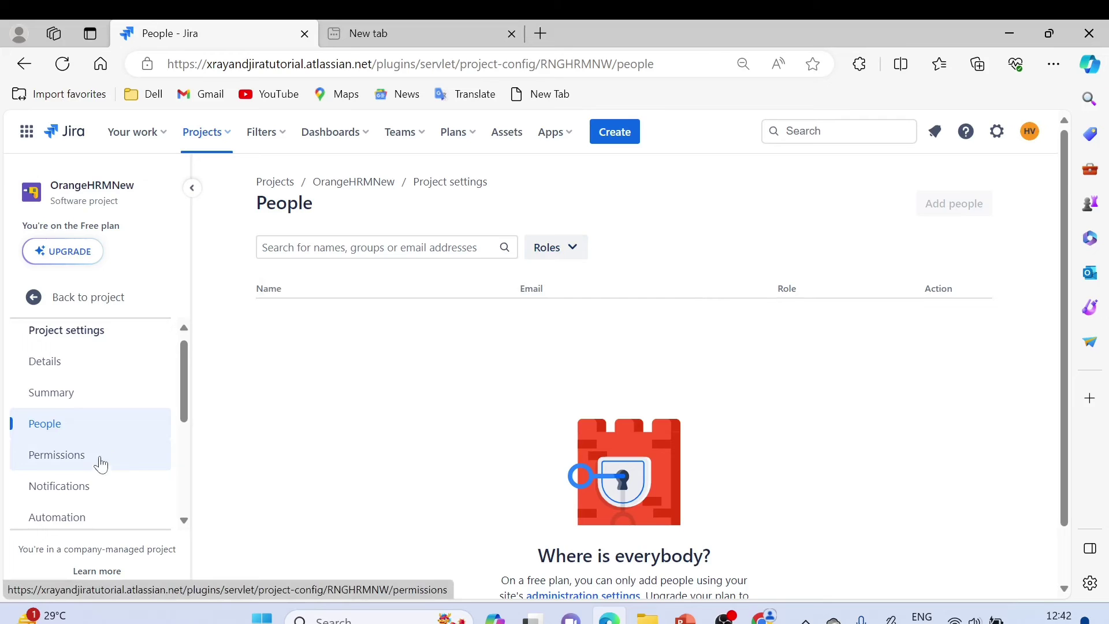
Open the project's Permissions settings and review the permissions in its scheme with the roles they are granted to
scroll(98, 457, "down", 1)
left_click(69, 423)
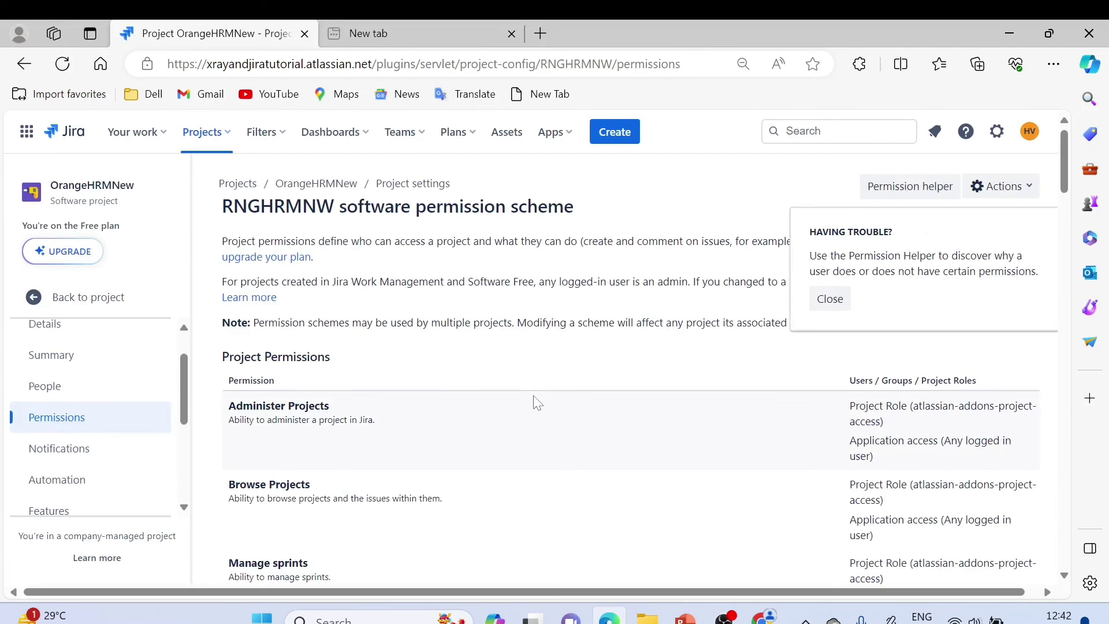
scroll(635, 400, "down", 2)
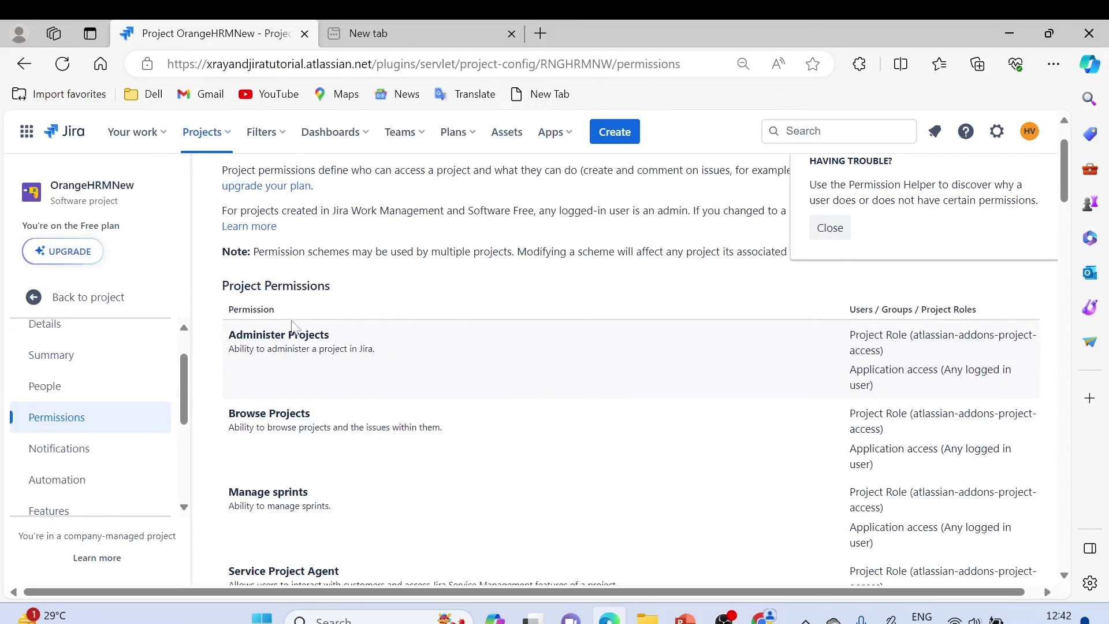
scroll(518, 432, "down", 2)
scroll(519, 432, "down", 4)
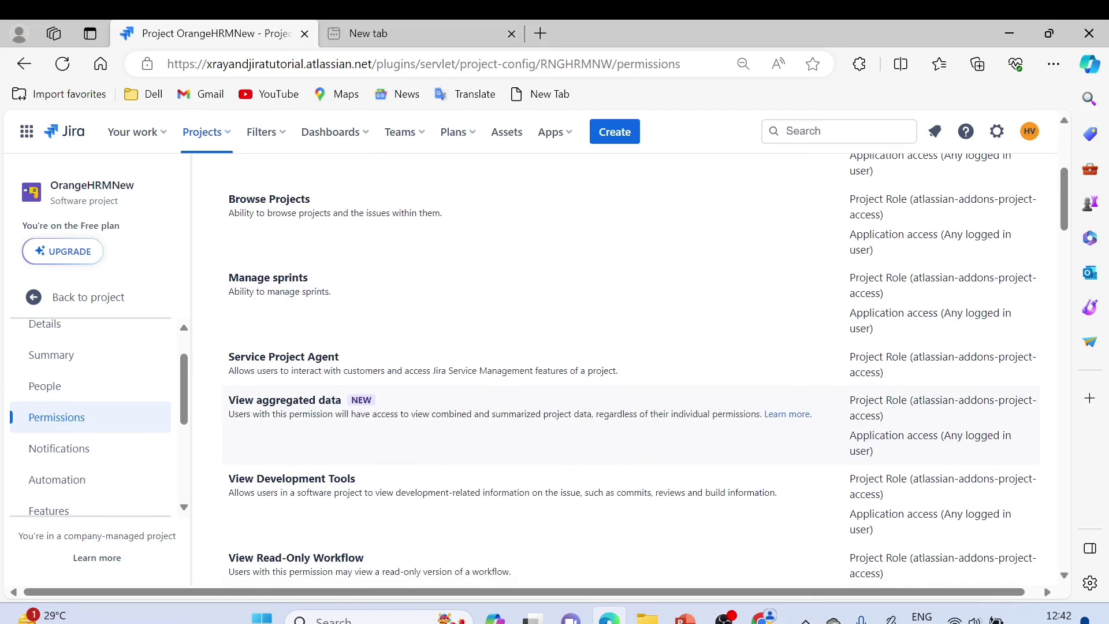
Open the project's Notifications settings and examine the recipients notified when an issue is created
left_click(61, 456)
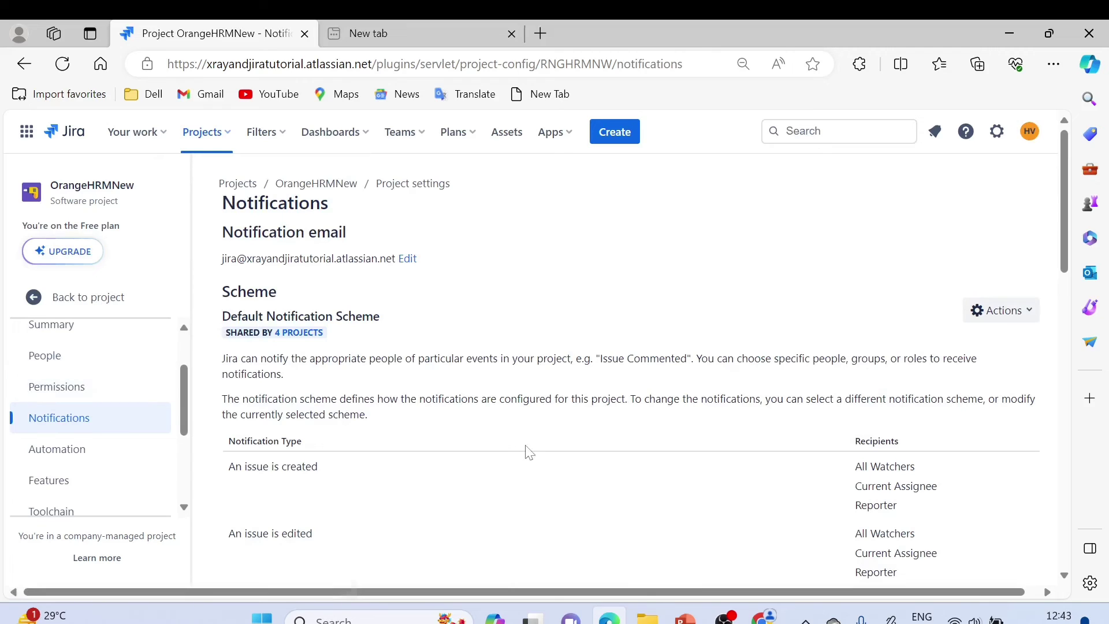
scroll(513, 435, "down", 1)
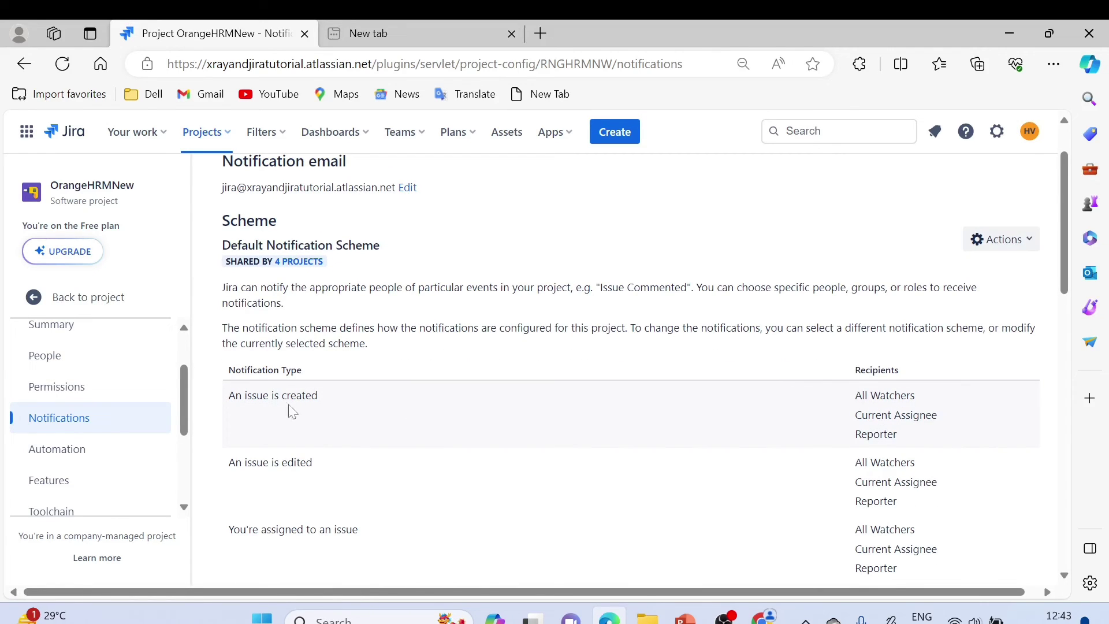
left_click_drag(853, 395, 917, 426)
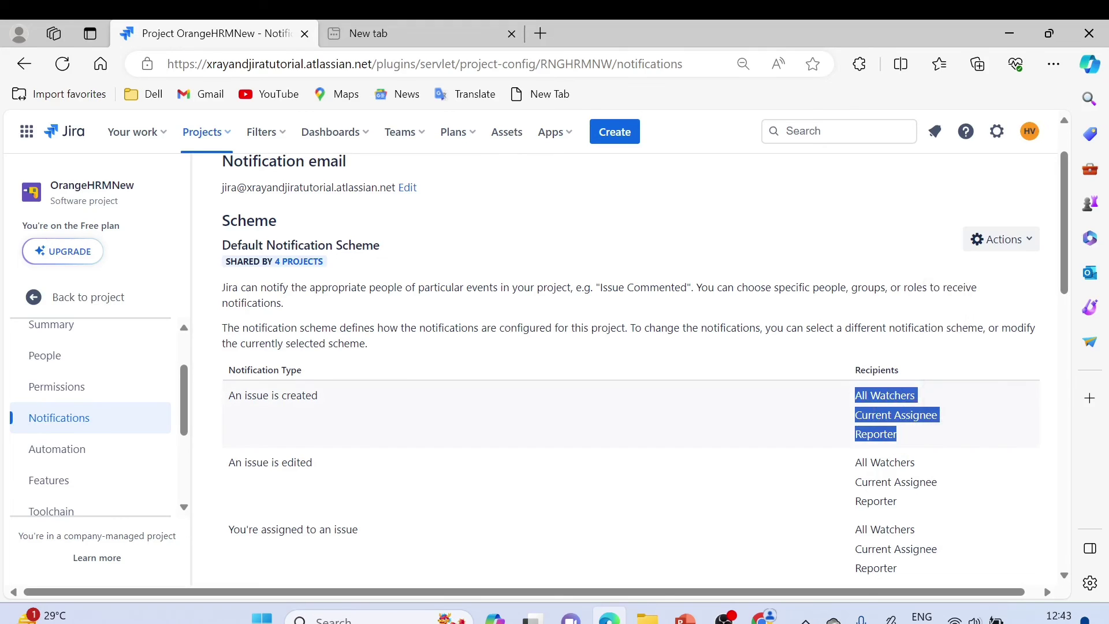
left_click_drag(855, 395, 887, 415)
mouse_move(914, 395)
left_mouse_down()
mouse_move(882, 395)
mouse_move(908, 403)
left_mouse_up()
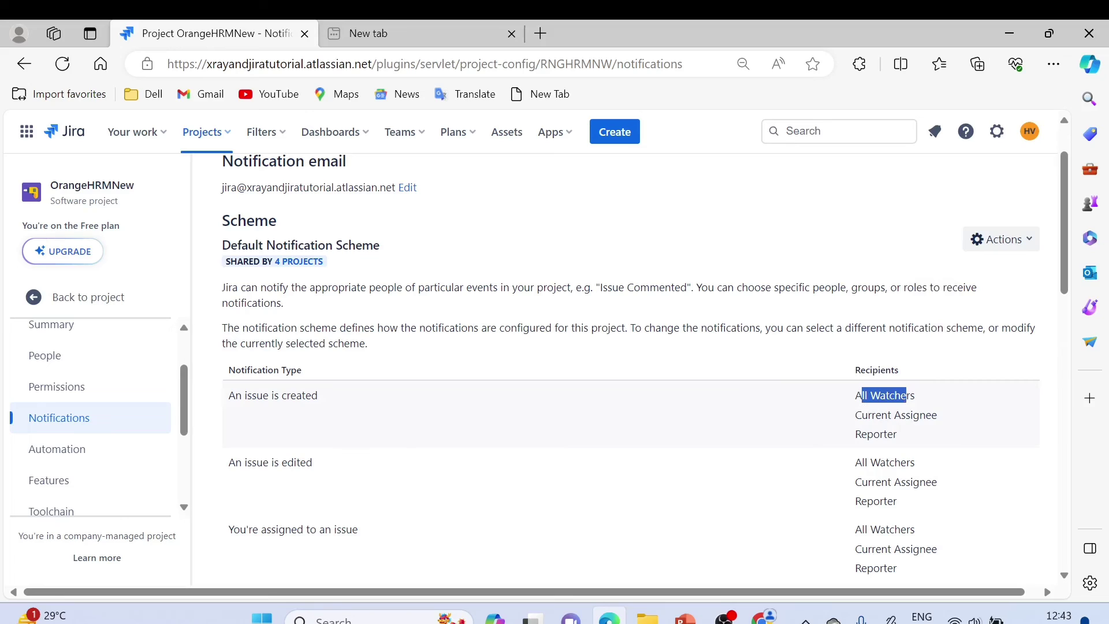
left_click(864, 405)
left_click_drag(856, 395, 901, 434)
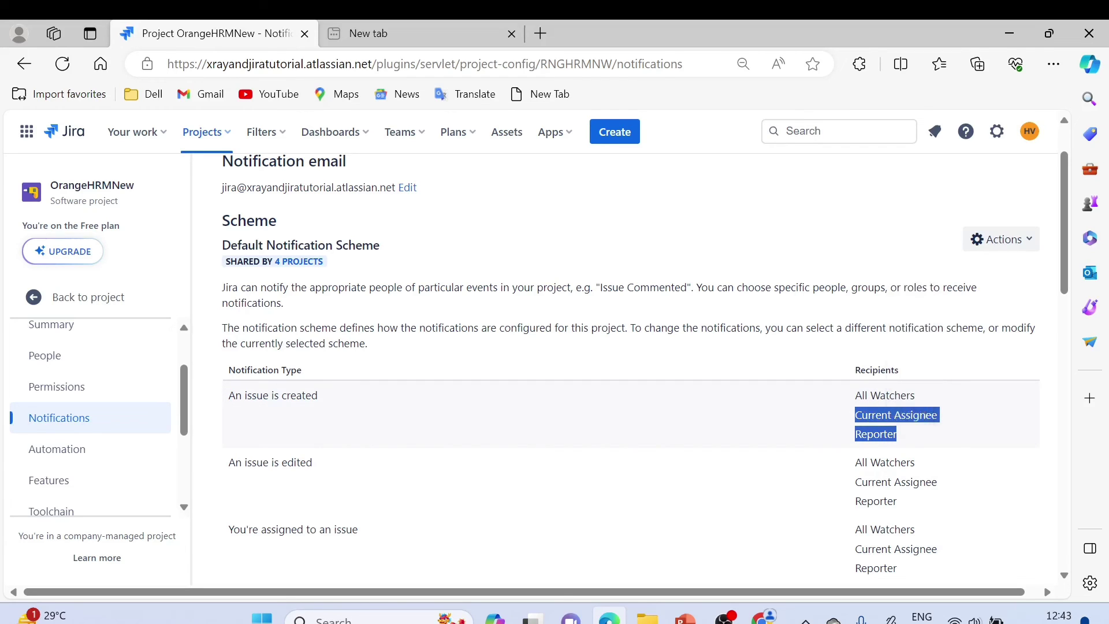
double_click(873, 417)
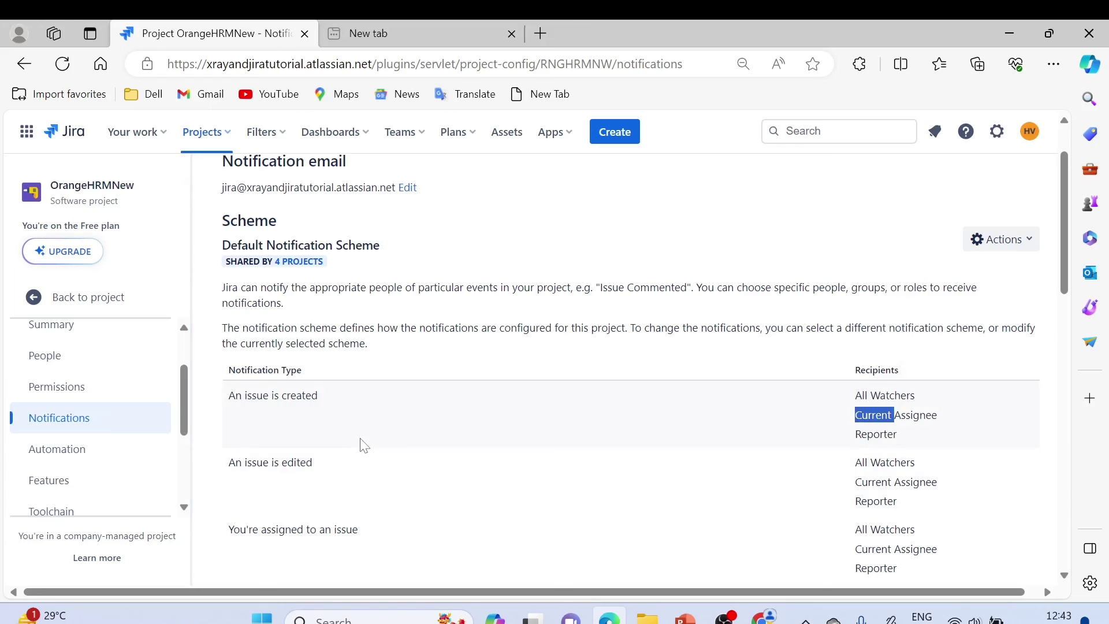
Review the other notification types in the Default Notification Scheme, such as issues being edited, assigned, resolved or closed
scroll(381, 442, "down", 2)
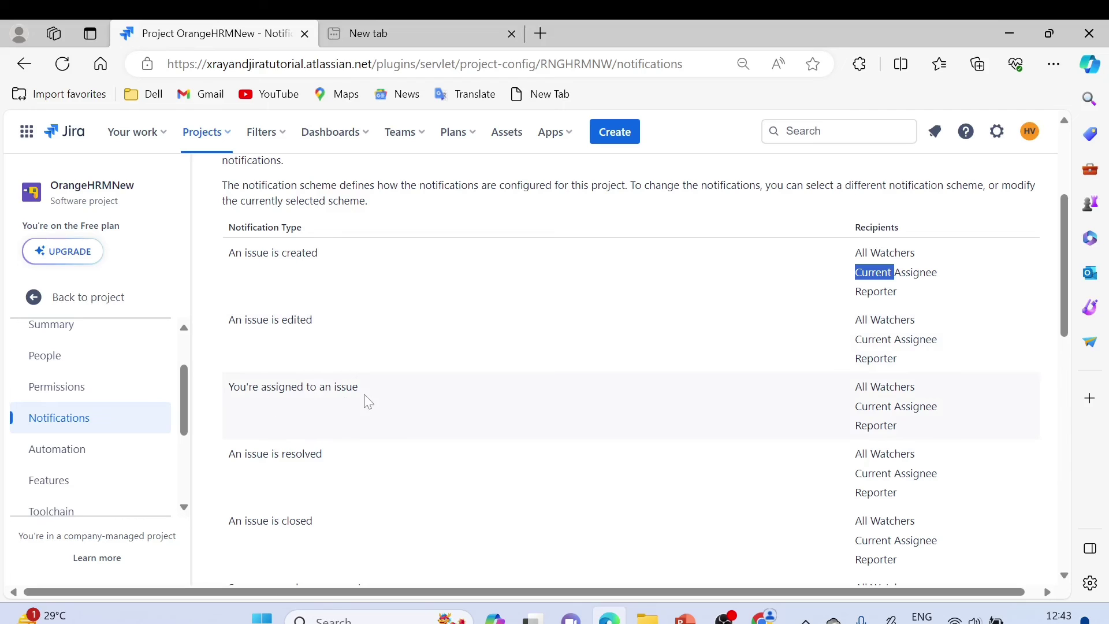
scroll(398, 405, "up", 2)
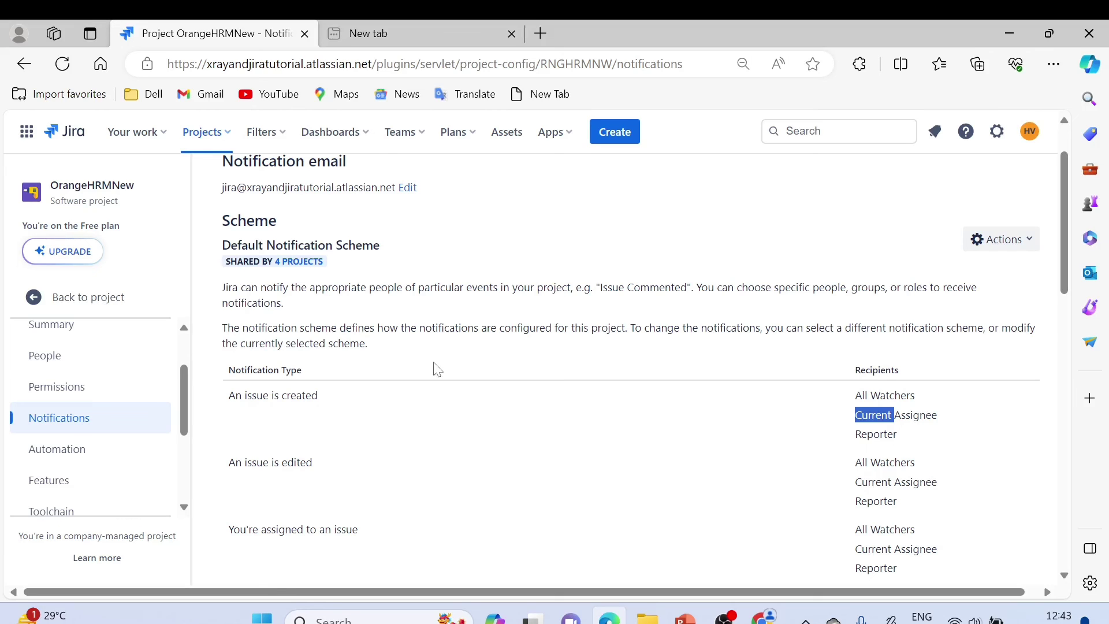
scroll(390, 374, "down", 1)
scroll(388, 372, "down", 2)
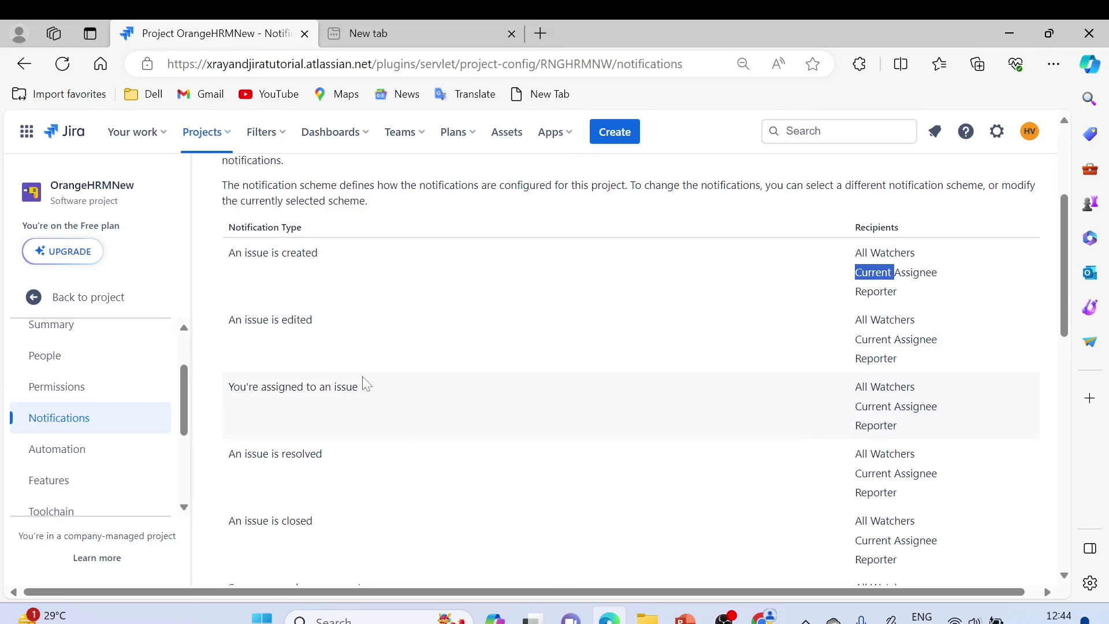
Open the project's Automation settings and examine the recommended rule that automatically assigns an issue when it is transitioned
left_click(75, 454)
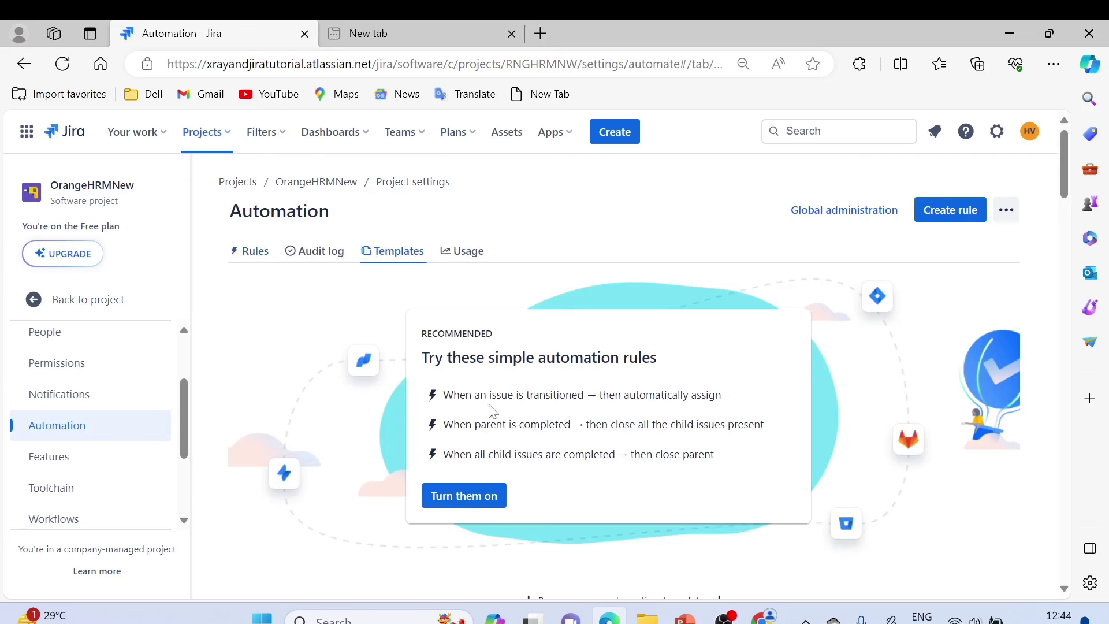
left_click_drag(453, 395, 583, 395)
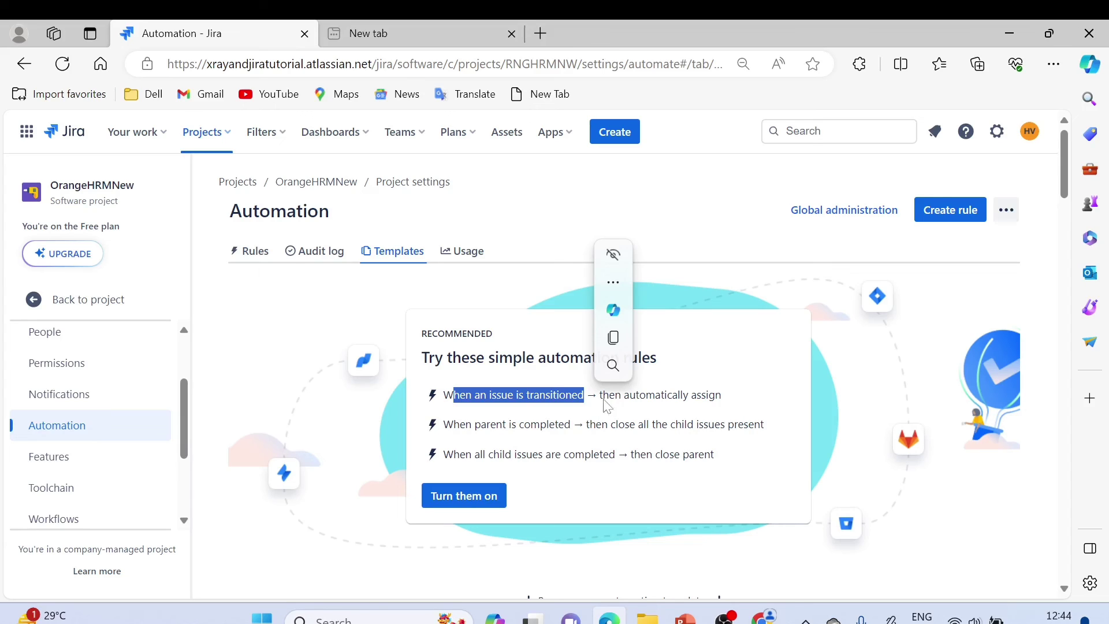
left_click_drag(623, 397, 704, 410)
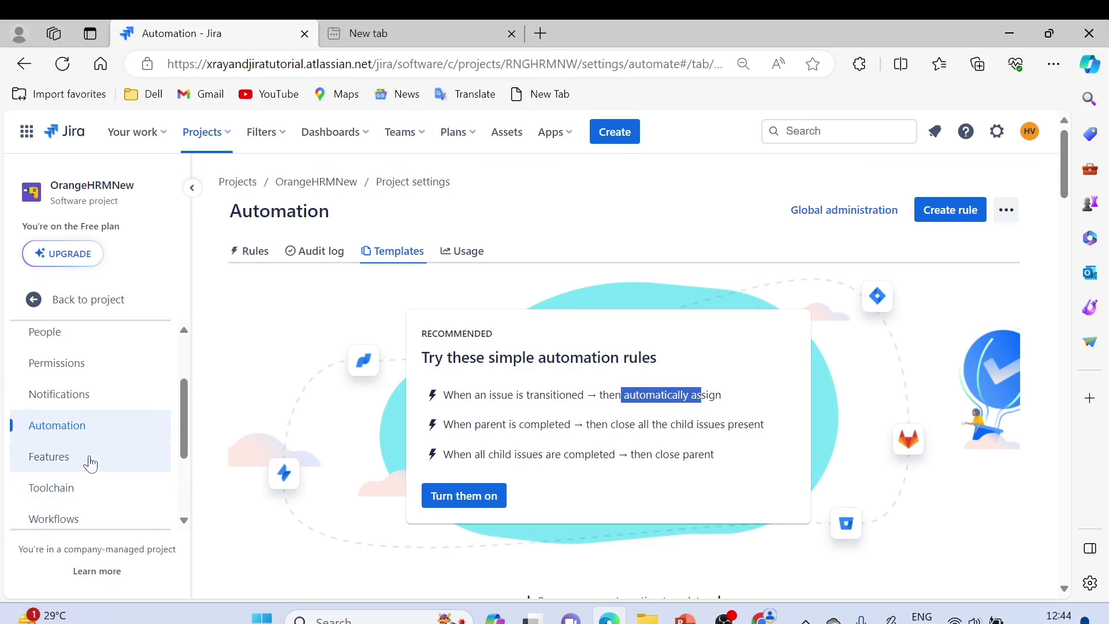
Open the project's Workflows settings to view its workflow scheme and the issue types it covers
scroll(101, 457, "down", 2)
scroll(101, 457, "down", 1)
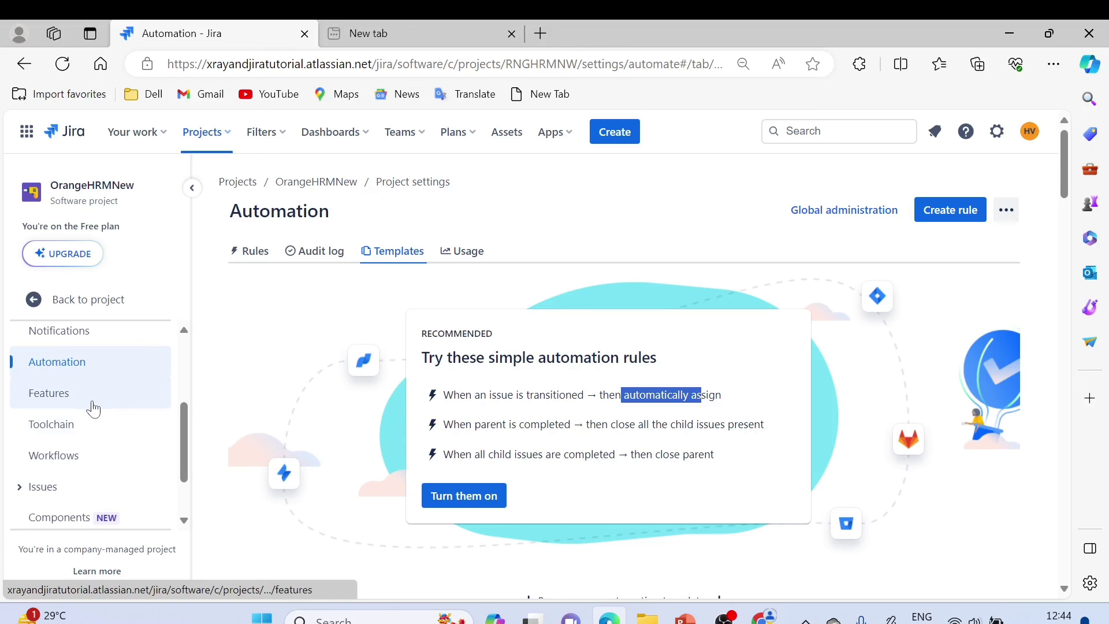
left_click(65, 467)
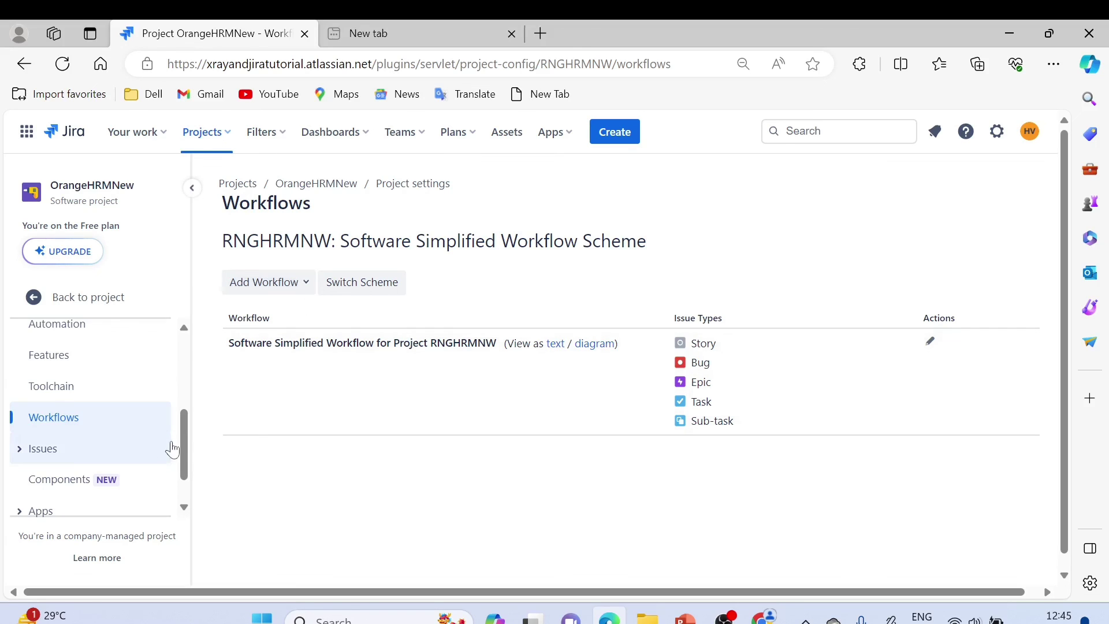
Open the project's Development tools settings and examine the tools that can be connected, without choosing one
left_click_drag(183, 458, 190, 480)
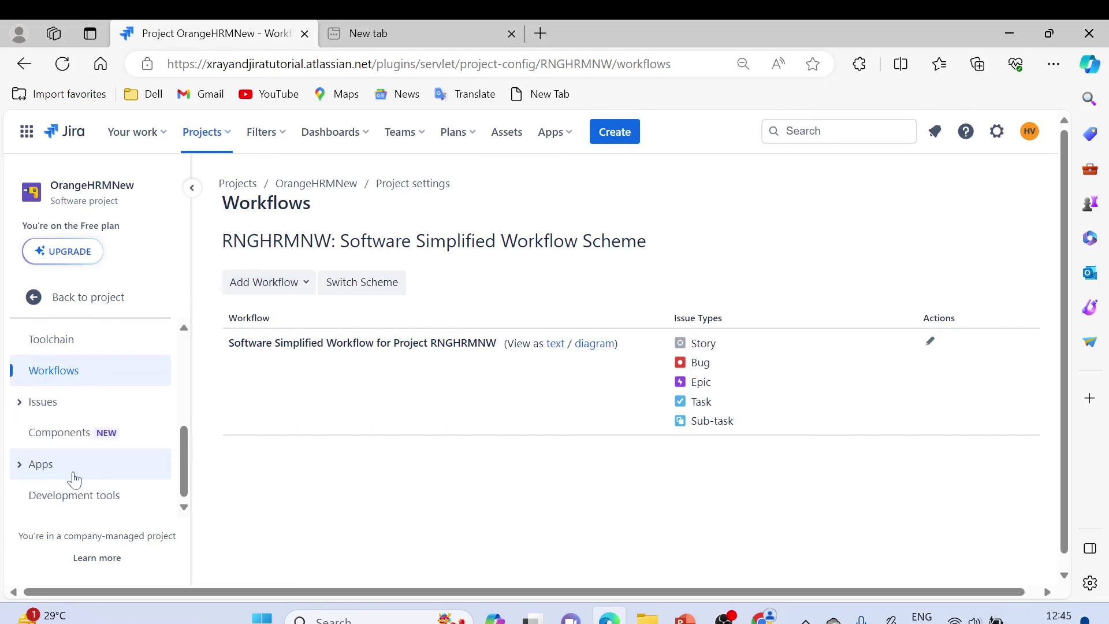
left_click(58, 495)
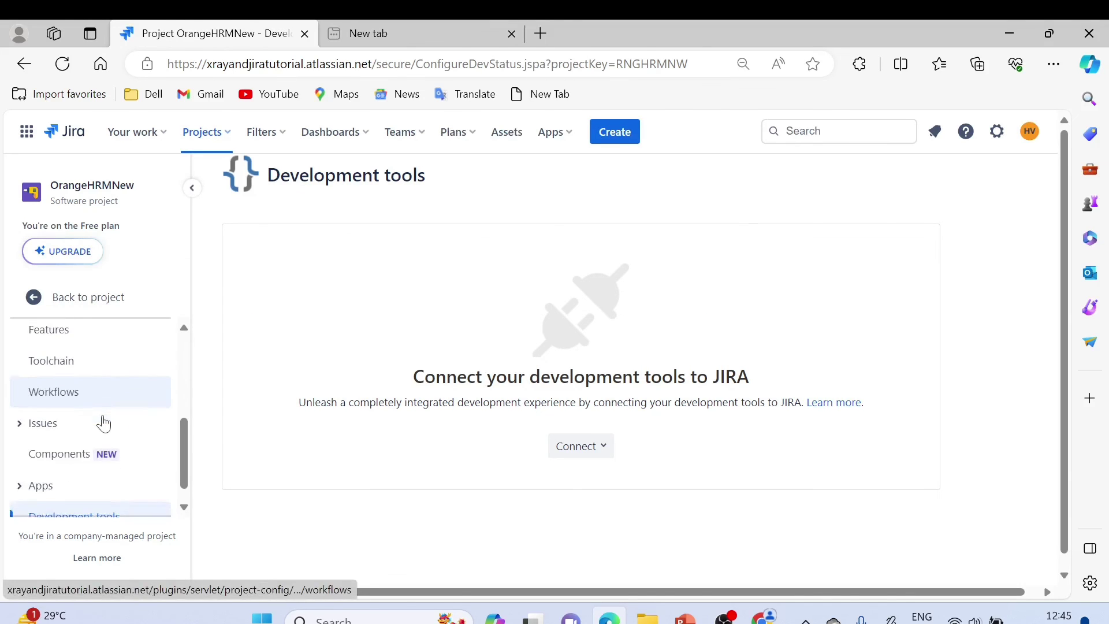
left_click(601, 450)
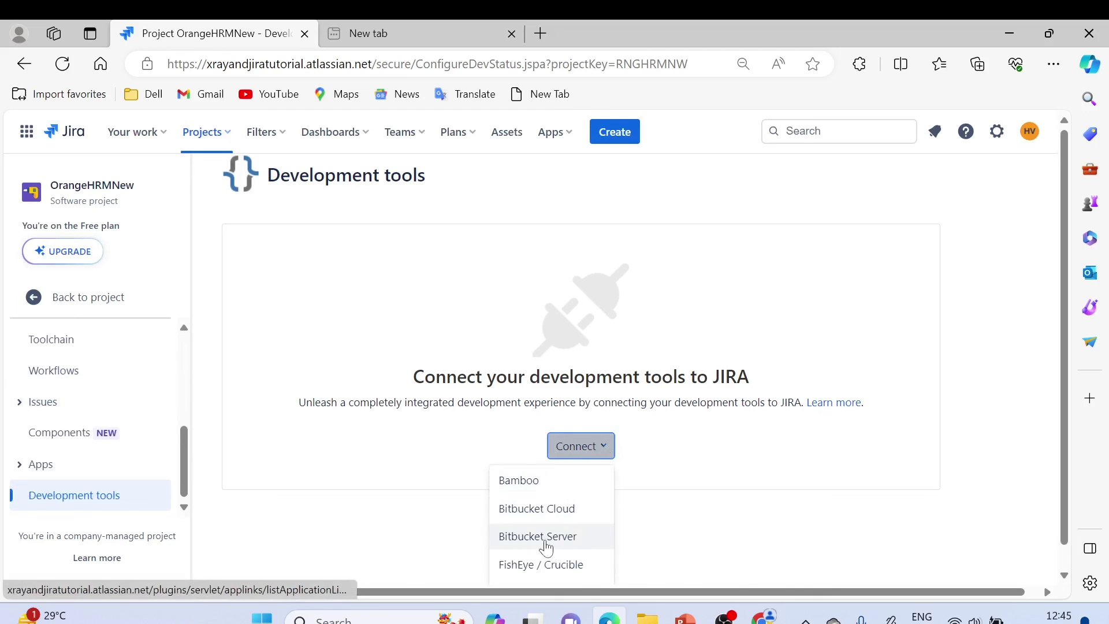
left_click(523, 279)
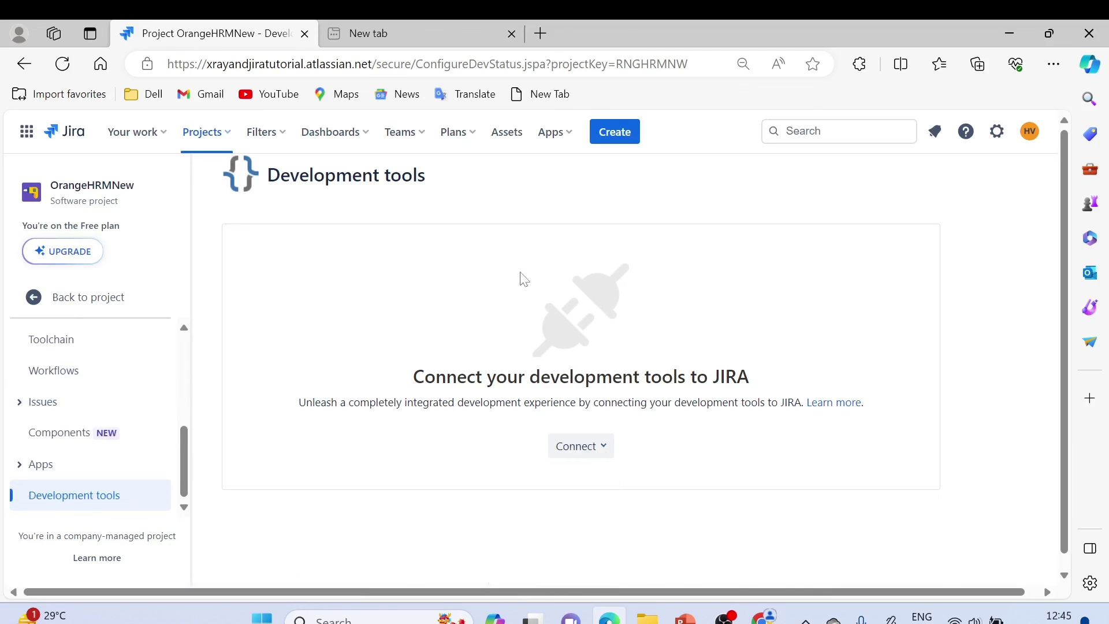
Leave the project settings, return to the project and view the active sprints on the RNGHRMNW board
scroll(173, 370, "up", 5)
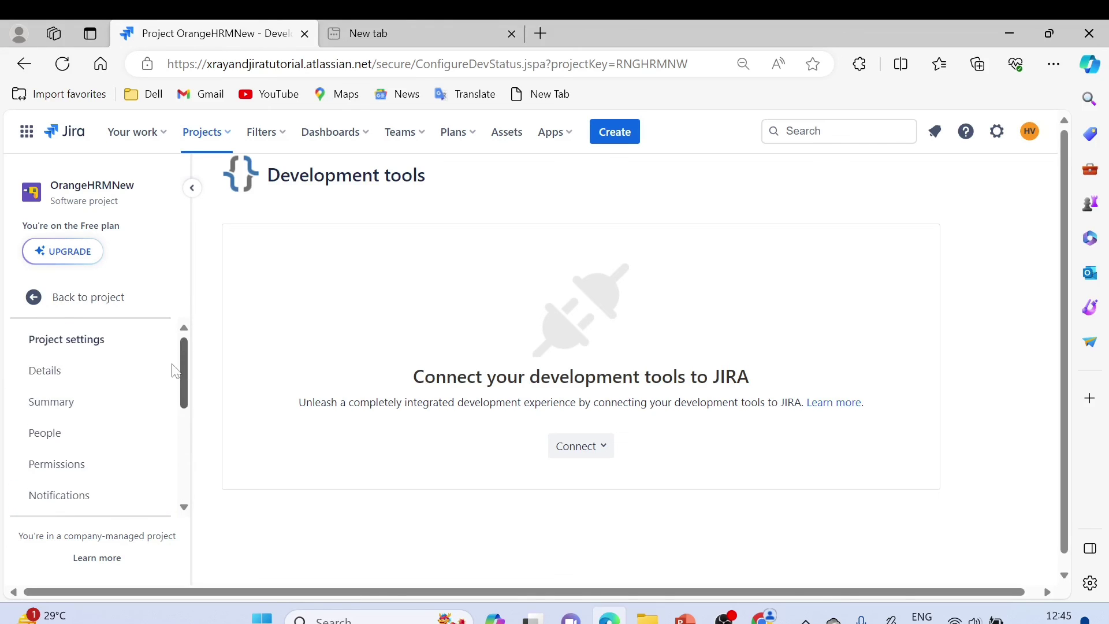
left_click(93, 312)
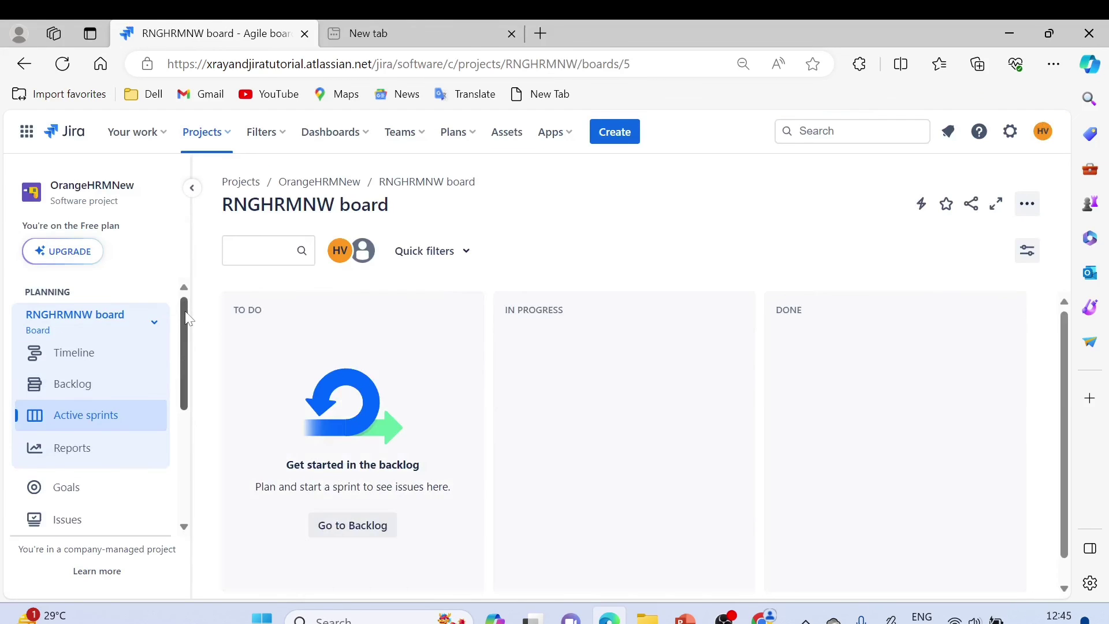
scroll(186, 381, "down", 3)
scroll(186, 384, "up", 3)
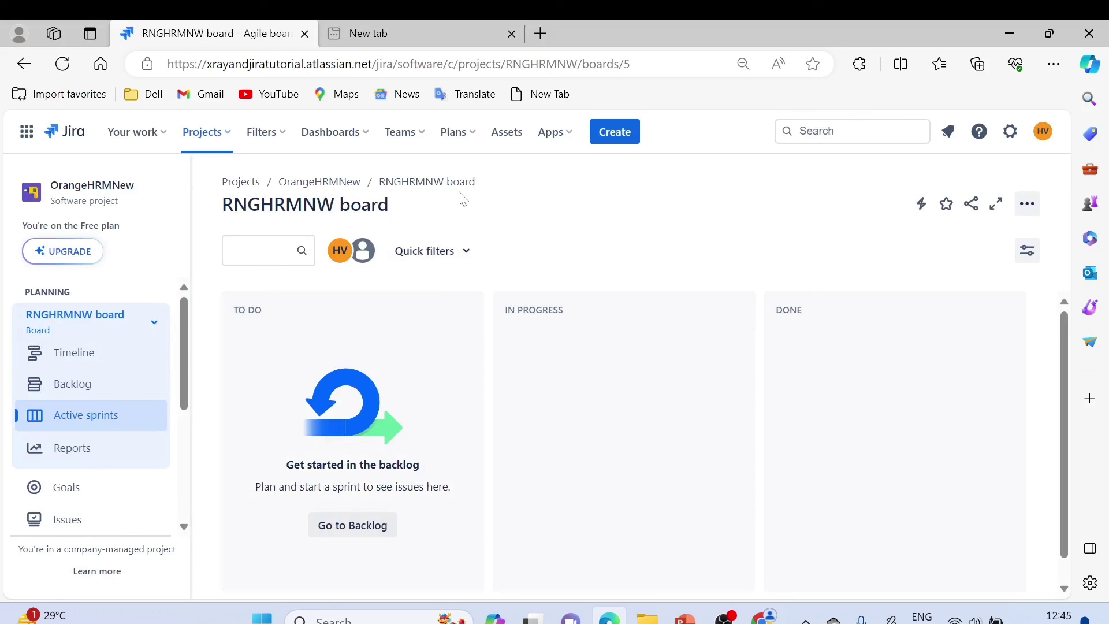
left_click_drag(402, 209, 220, 206)
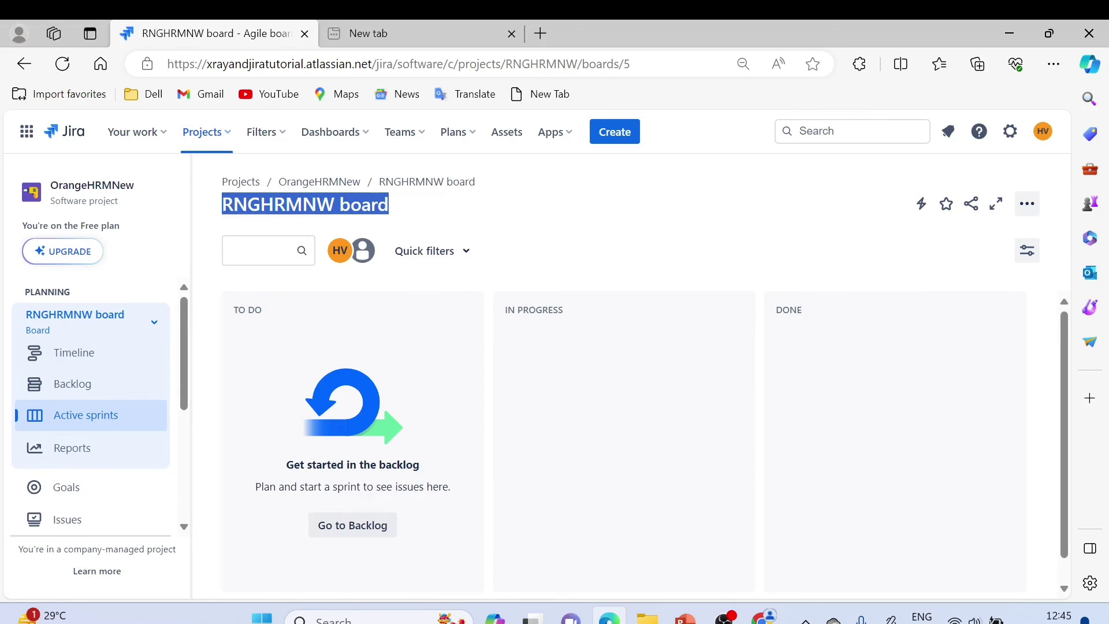
left_click(563, 207)
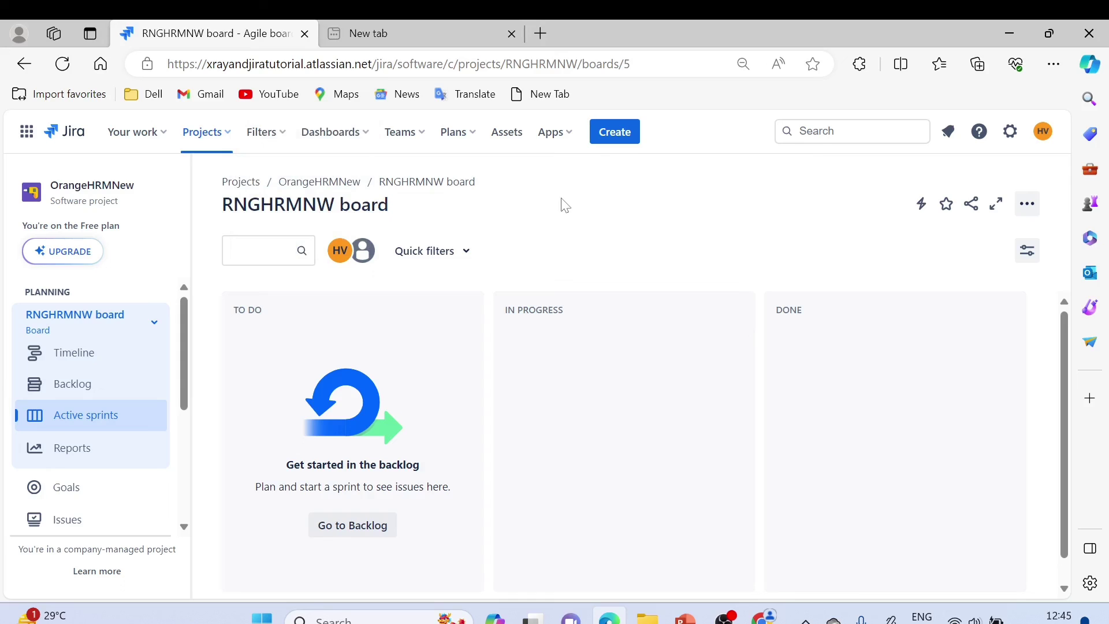